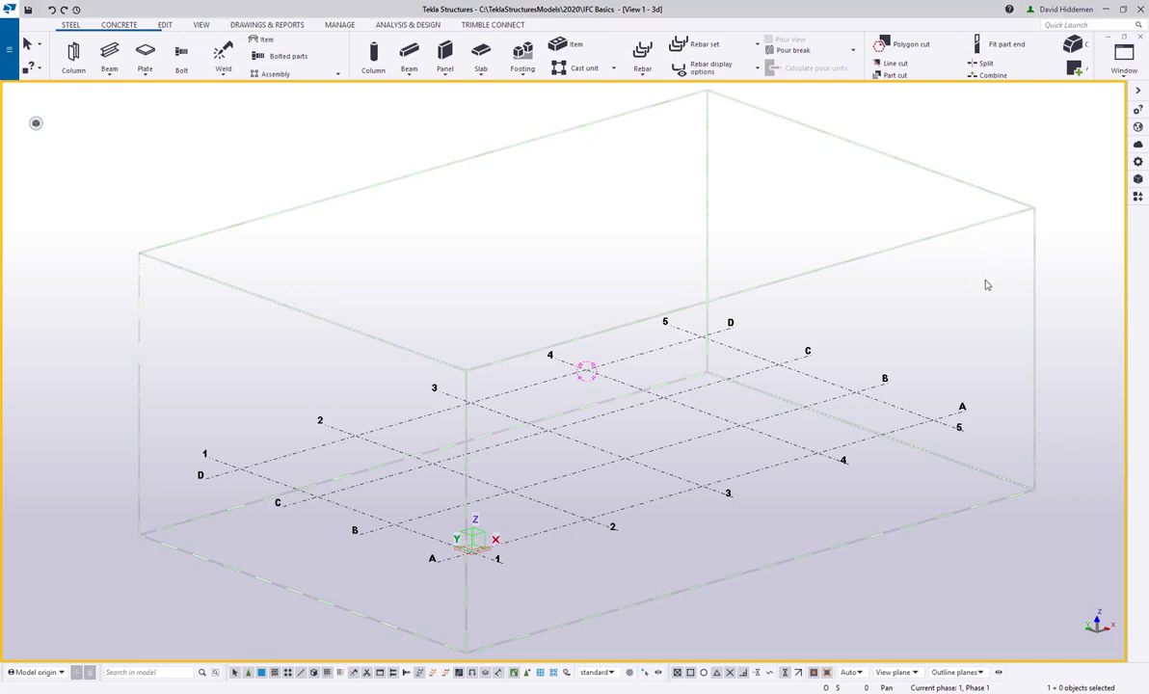
Open the model folder in File Explorer from the main File menu.
scroll(878, 307, "down", 1)
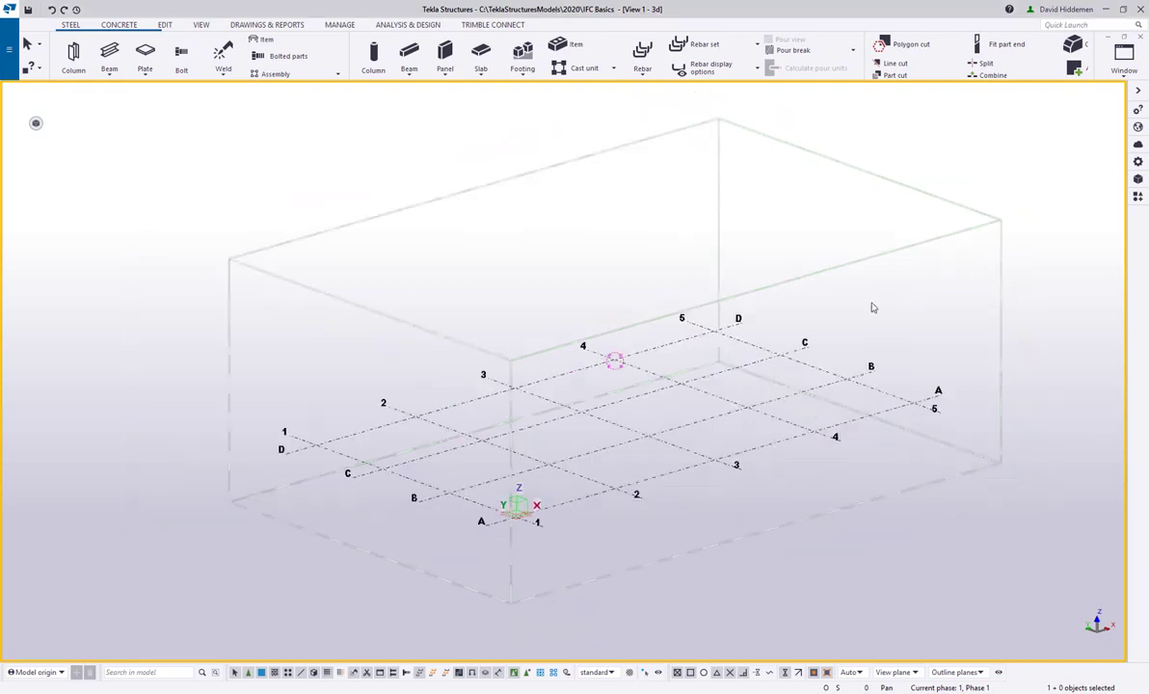
middle_click_drag(873, 303, 821, 309)
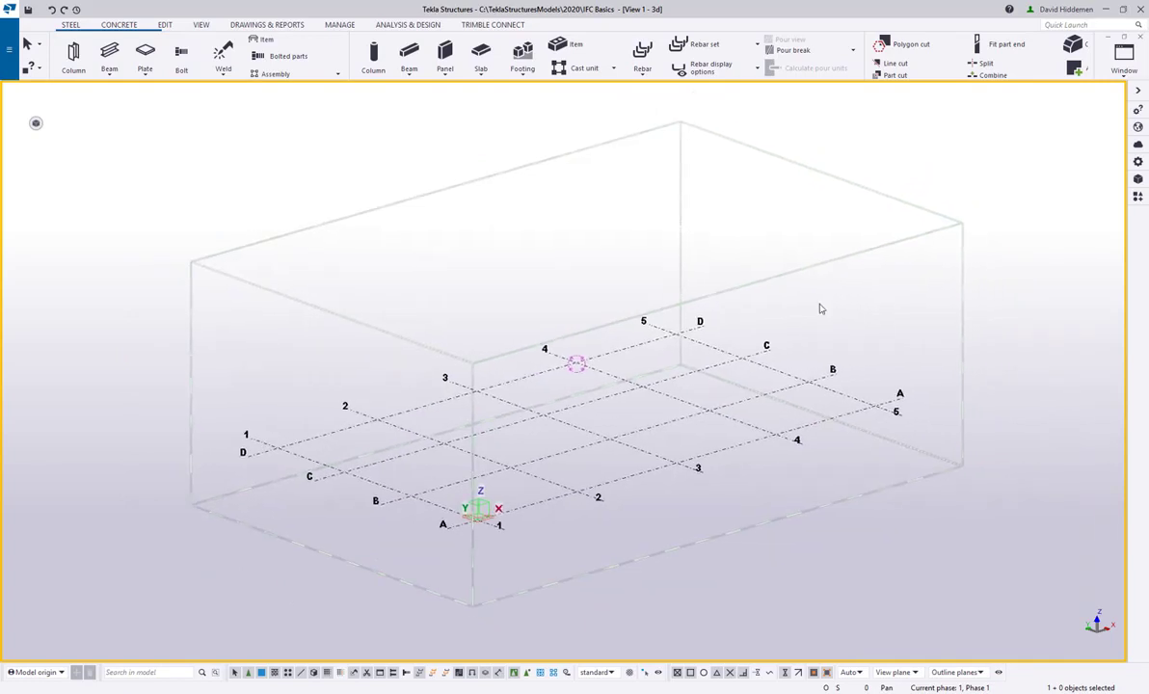
middle_click_drag(821, 308, 803, 302)
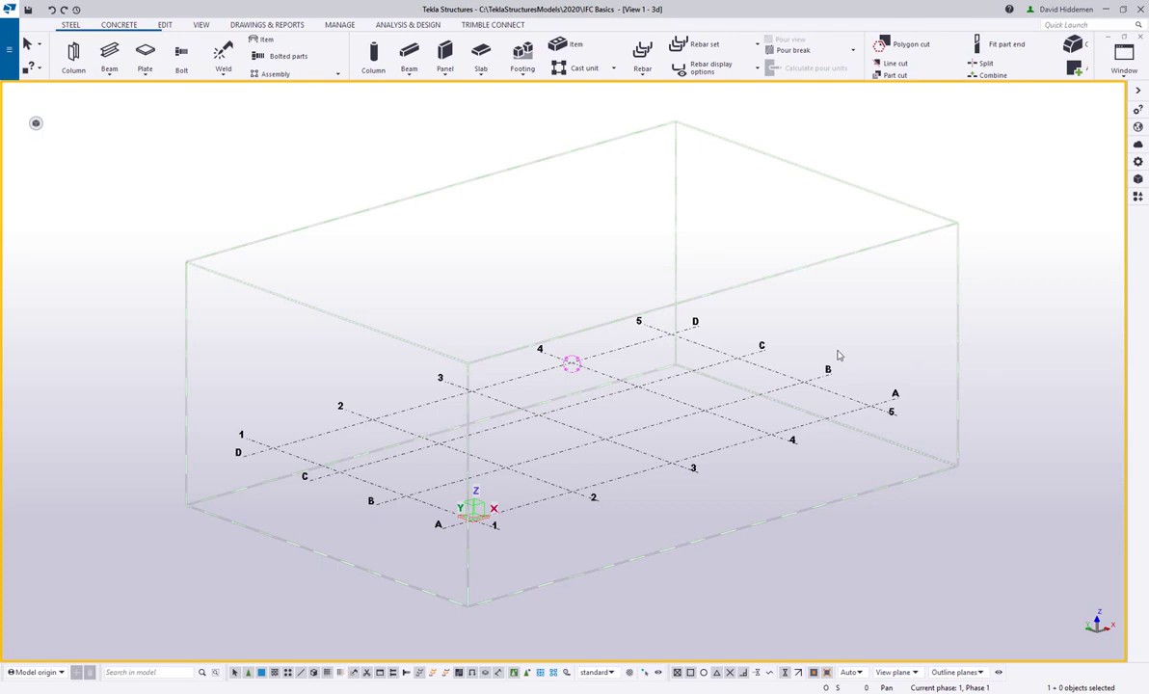
middle_click_drag(837, 345, 822, 342)
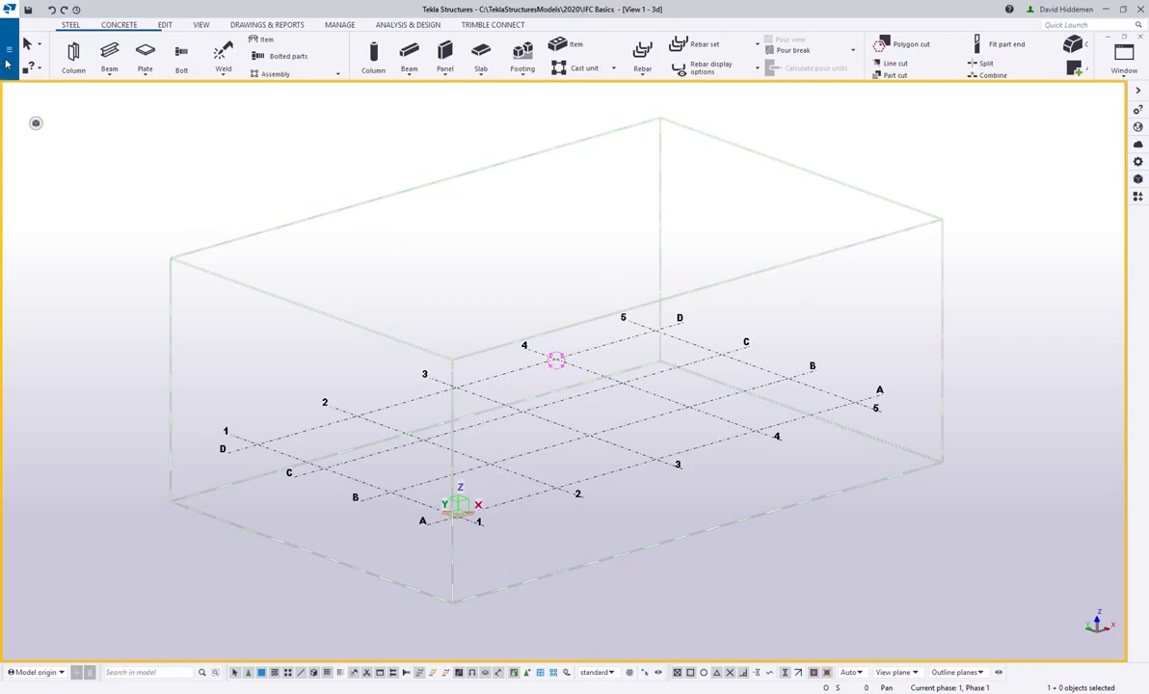
left_click(9, 48)
left_click(170, 188)
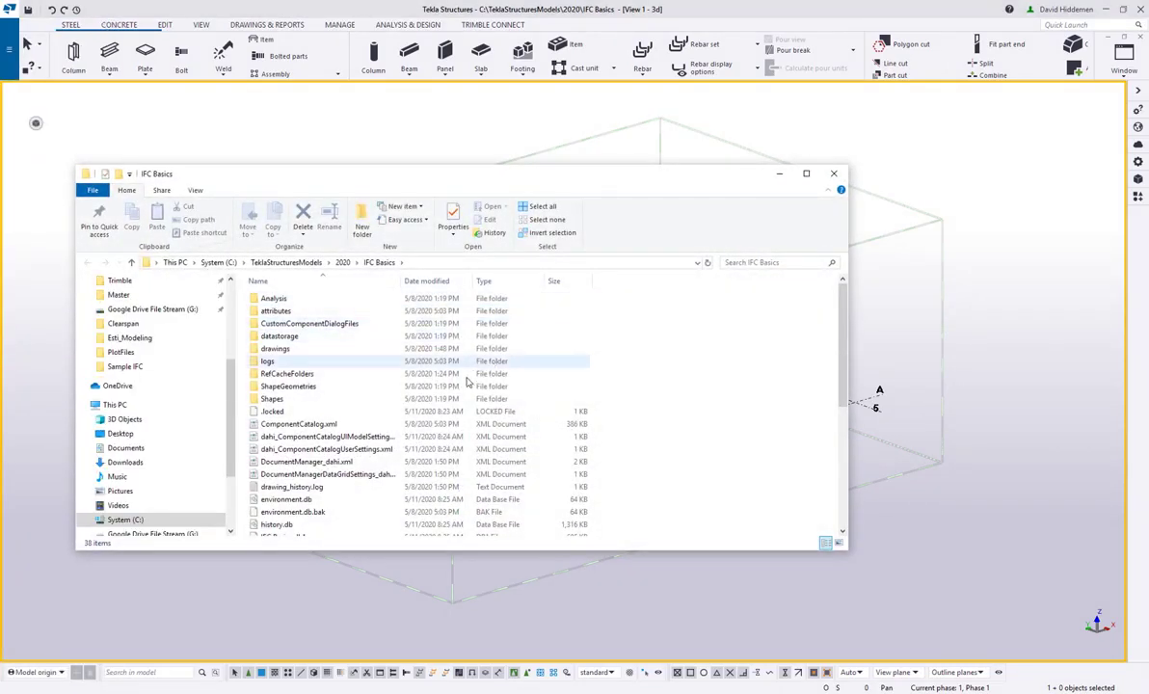
Open Sample IFC.ifc with Edit with Notepad++.
scroll(440, 417, "down", 4)
scroll(374, 490, "down", 1)
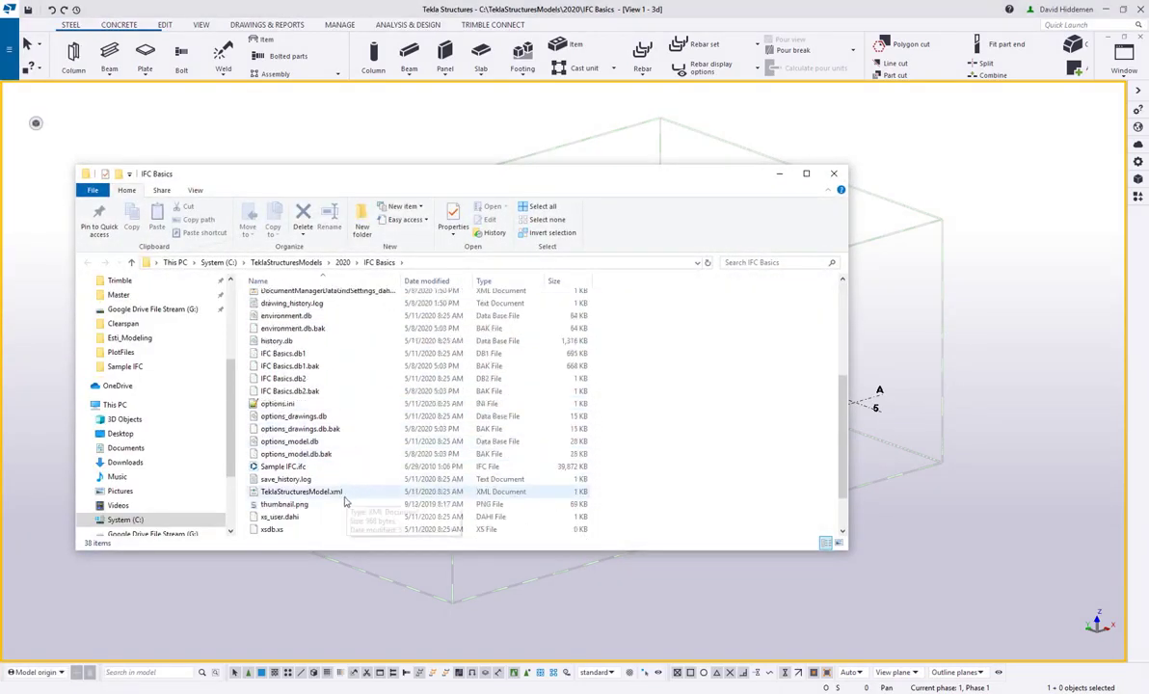
left_click(285, 468)
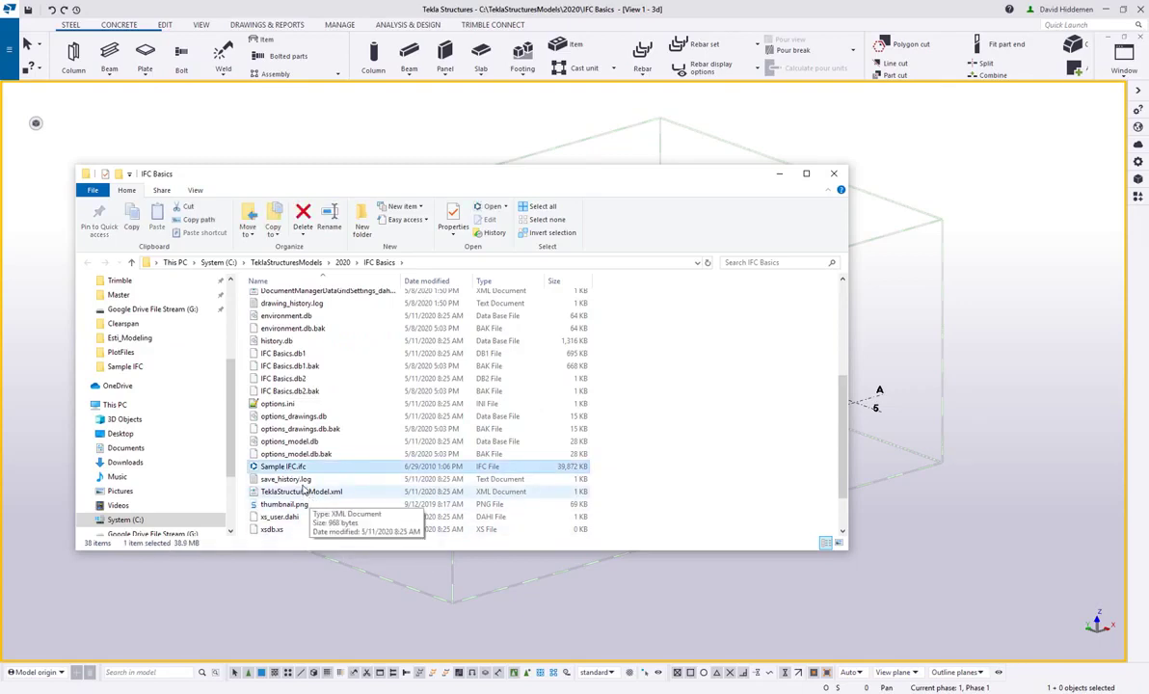
right_click(290, 466)
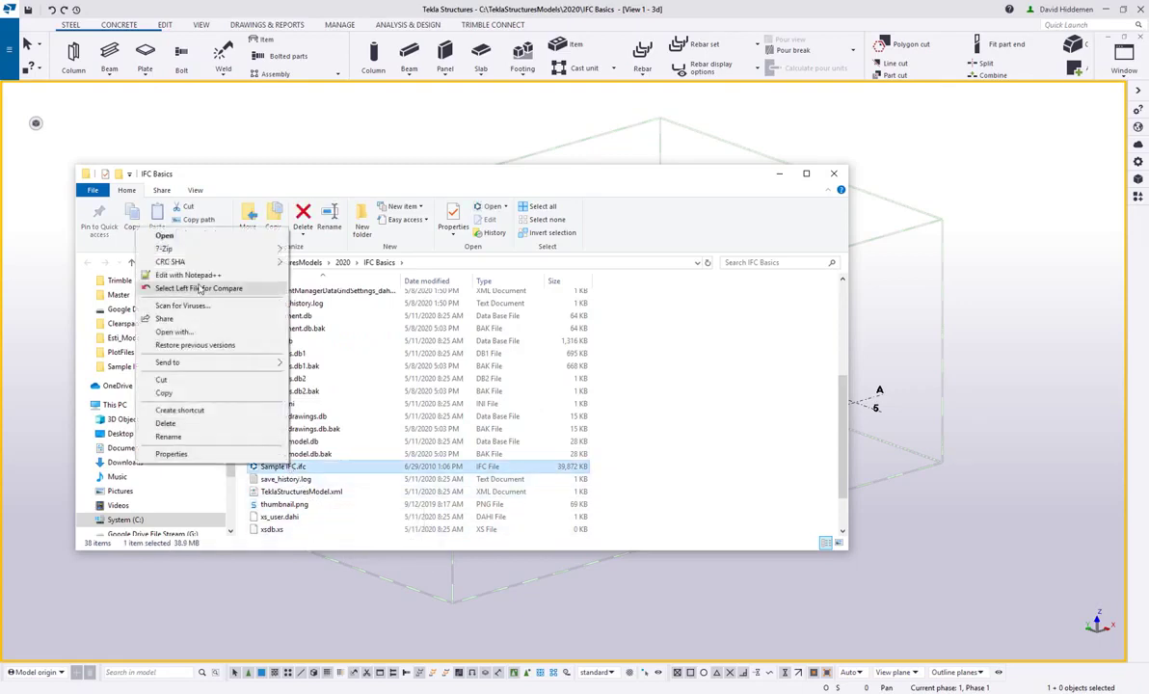
left_click(232, 276)
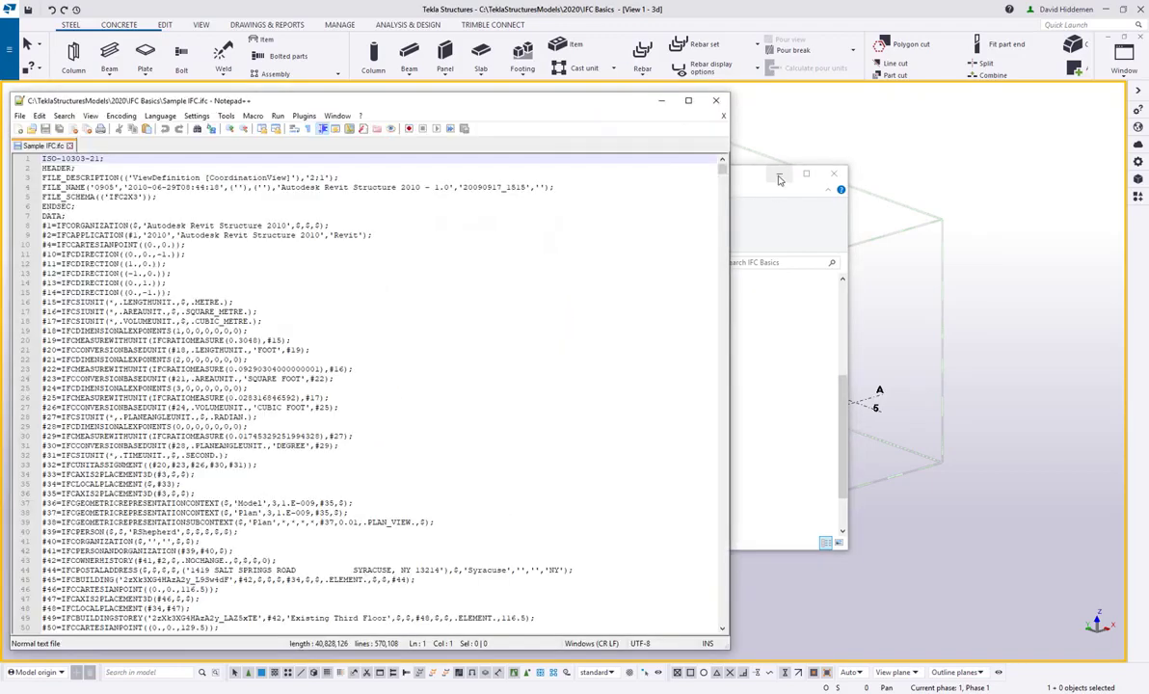
Review the header's IFC2X3 file schema and CoordinationView description, then close Notepad++.
left_click_drag(380, 101, 423, 87)
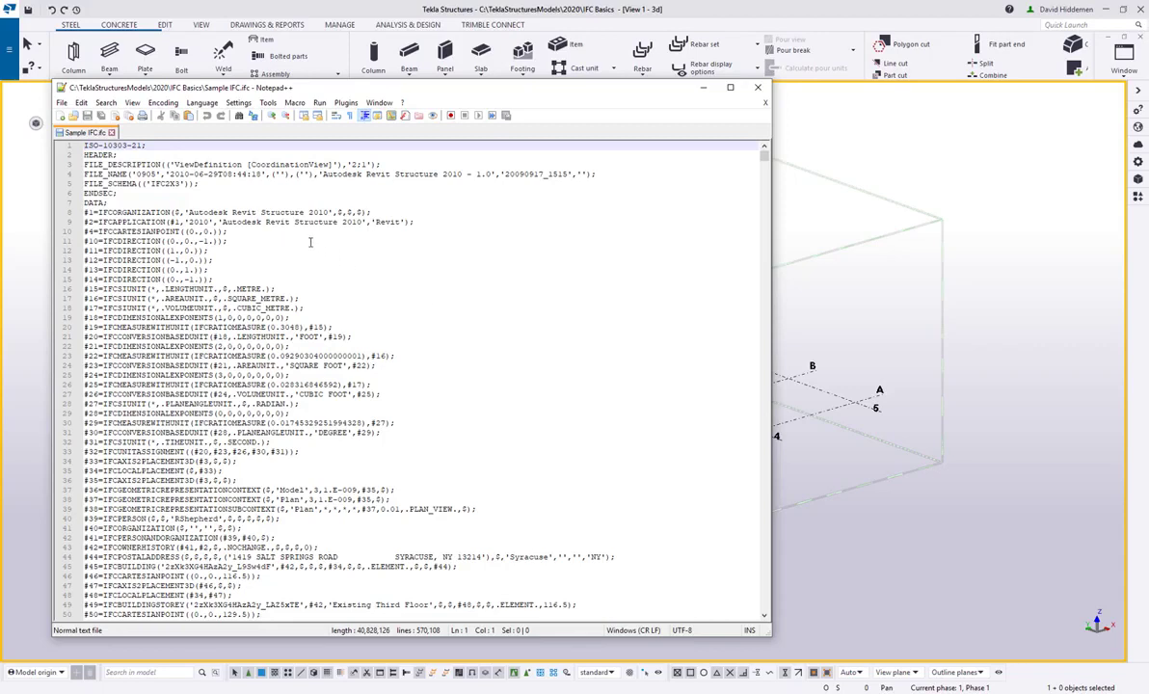
left_click_drag(199, 183, 130, 178)
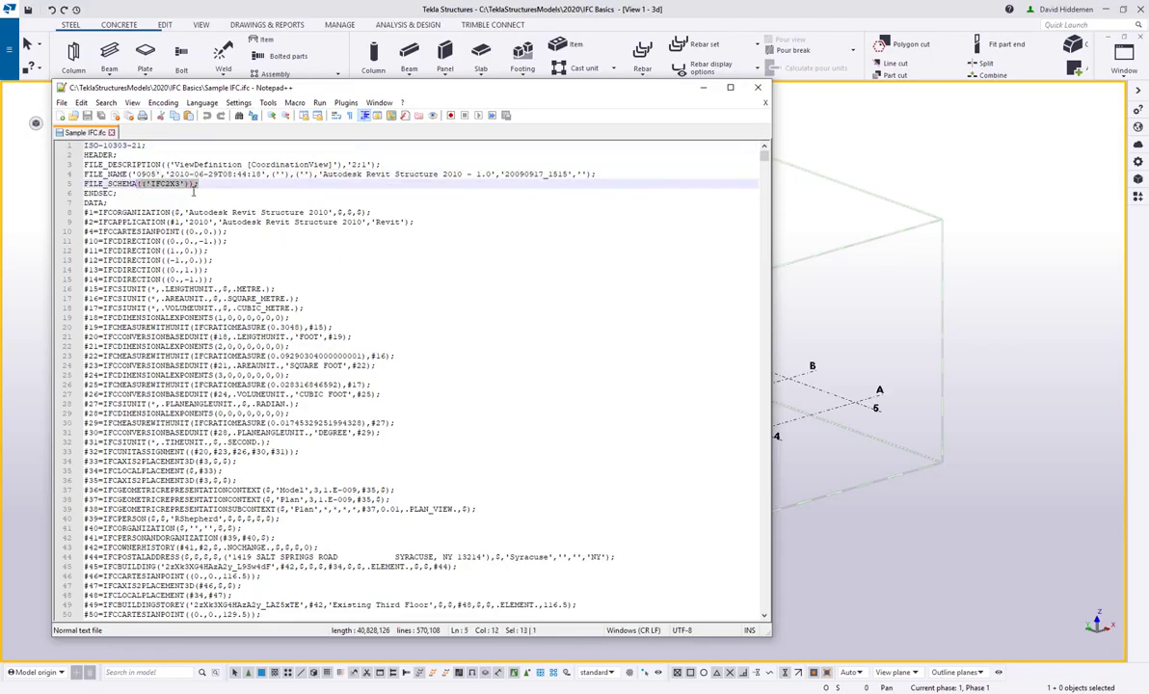
left_click_drag(340, 165, 165, 163)
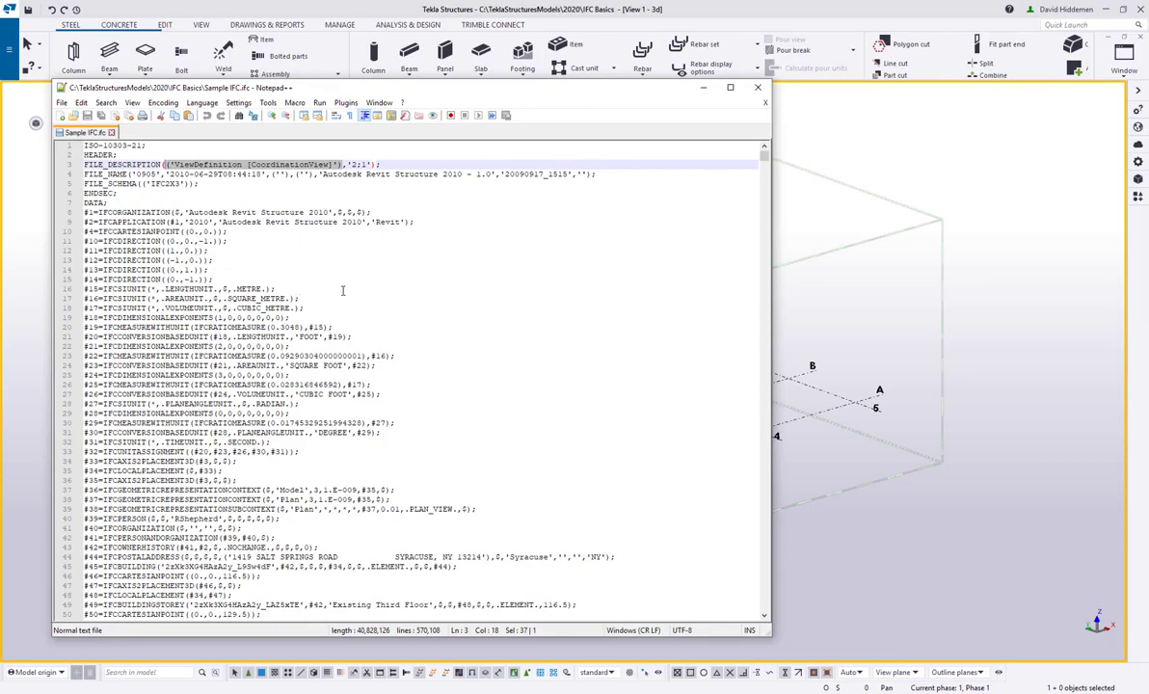
left_click(758, 88)
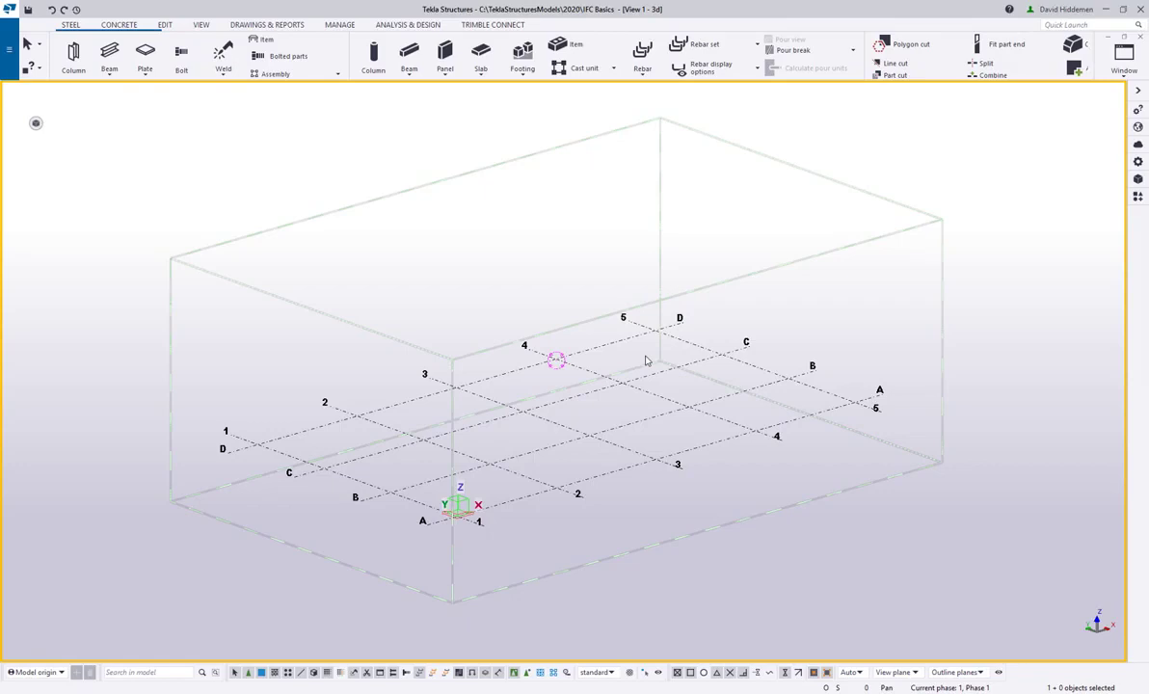
Choose Project properties from the main File menu.
scroll(646, 360, "down", 2)
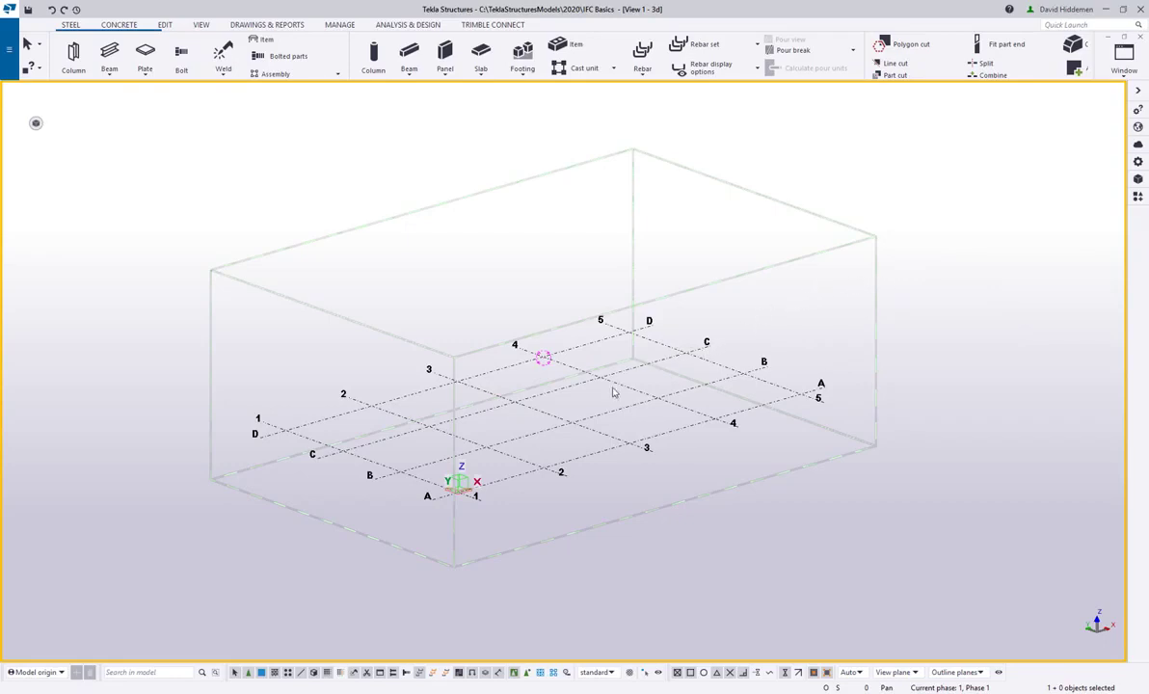
left_click(8, 48)
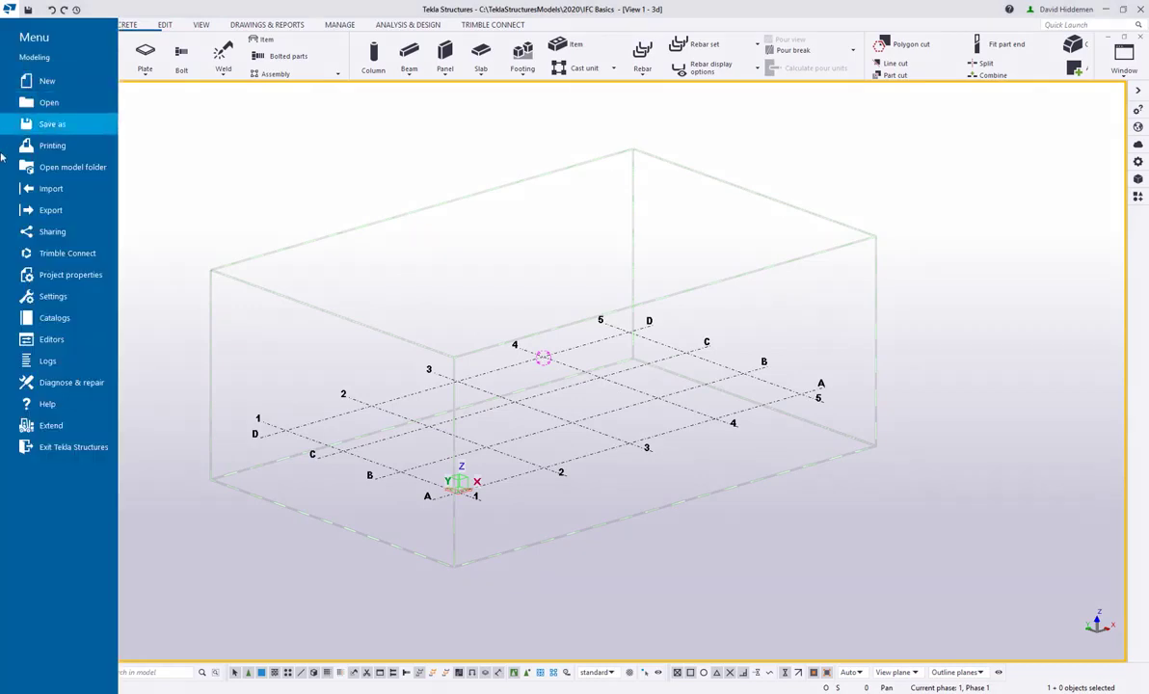
left_click(55, 277)
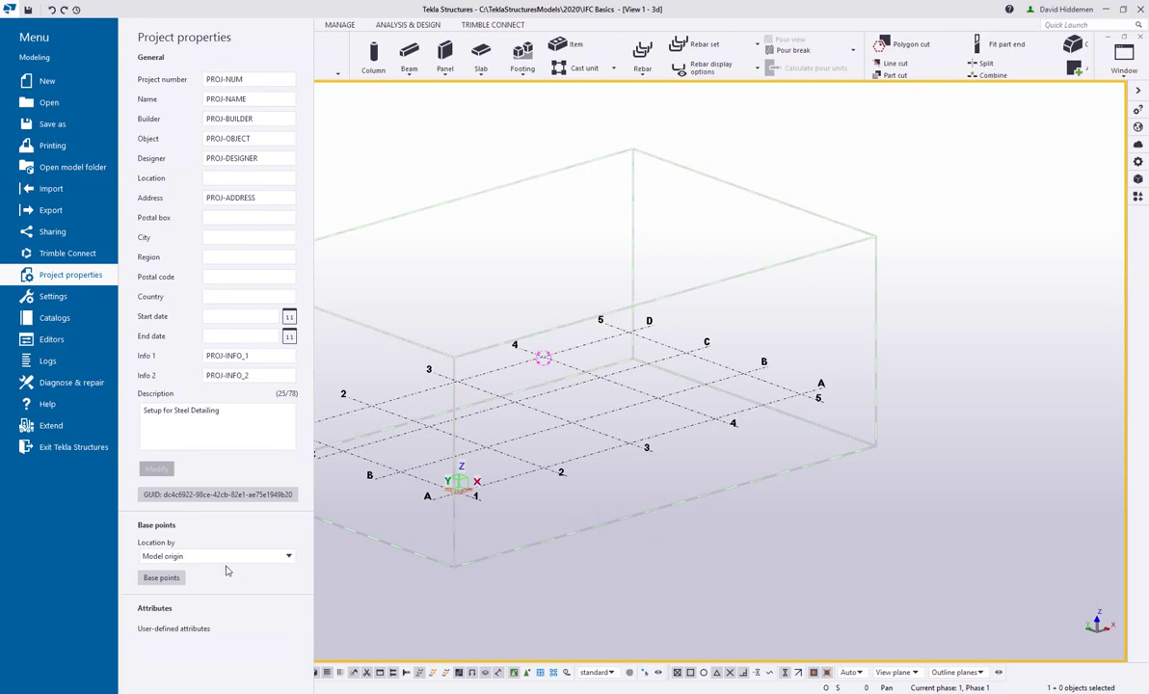
Describe base point Coord Point as 'IFC project location point' and review its X, Y and Angle to North.
left_click(162, 579)
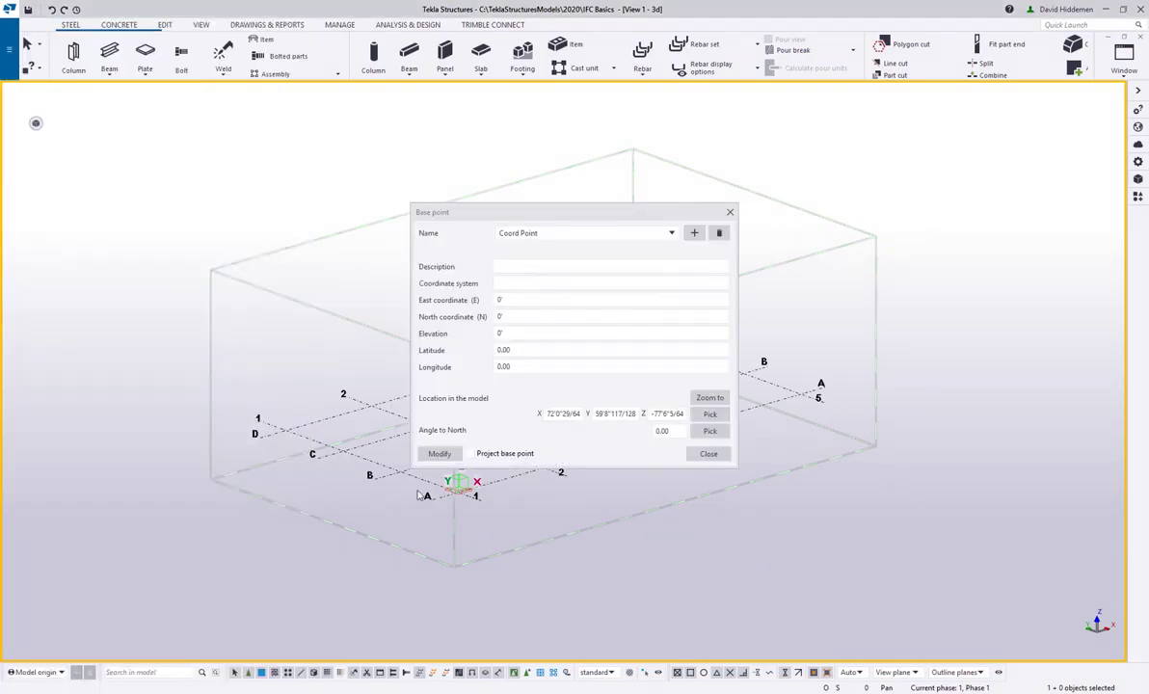
left_click_drag(500, 233, 547, 234)
left_click(525, 266)
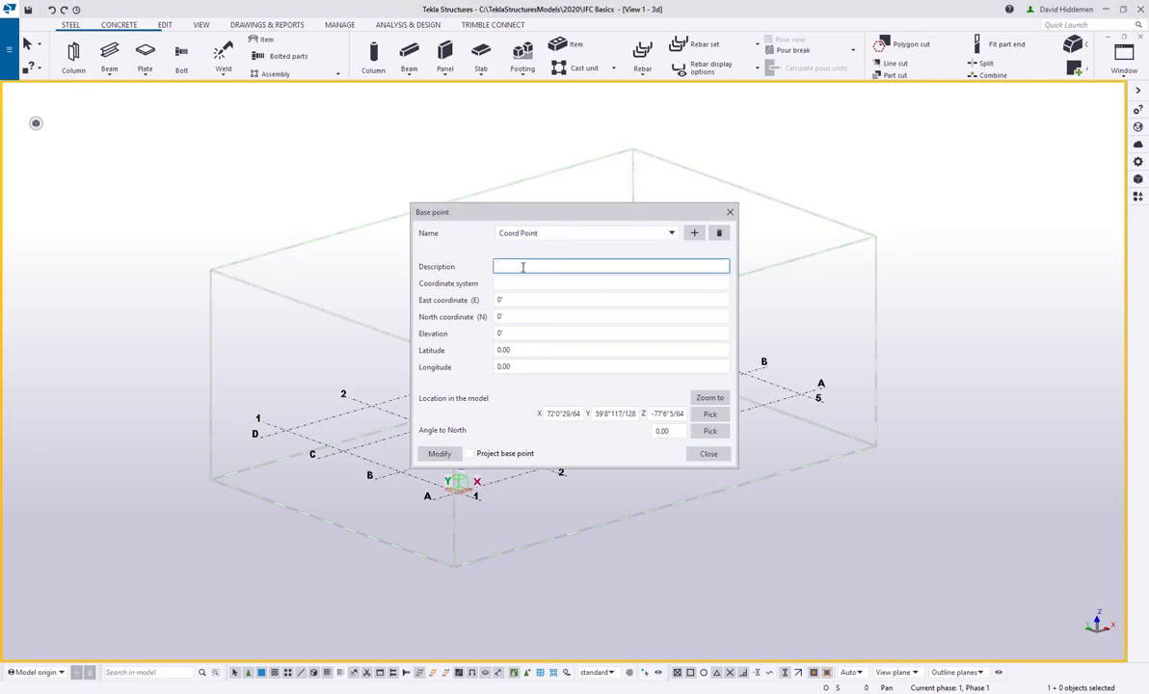
type("IFC project location point")
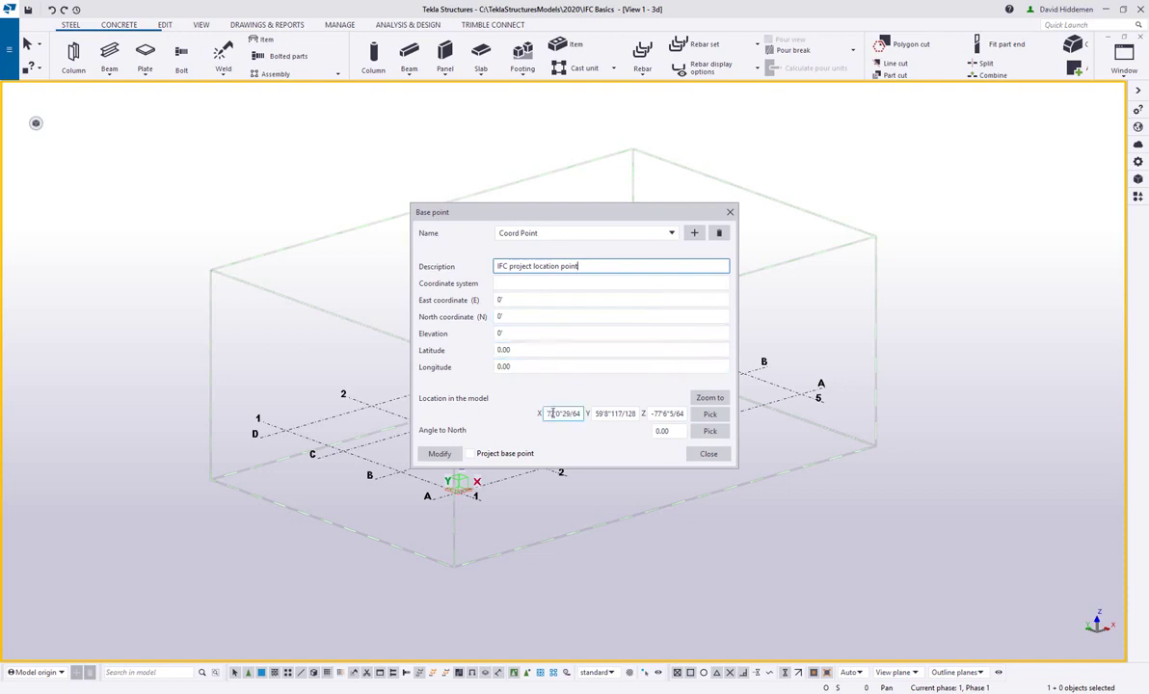
left_click(550, 414)
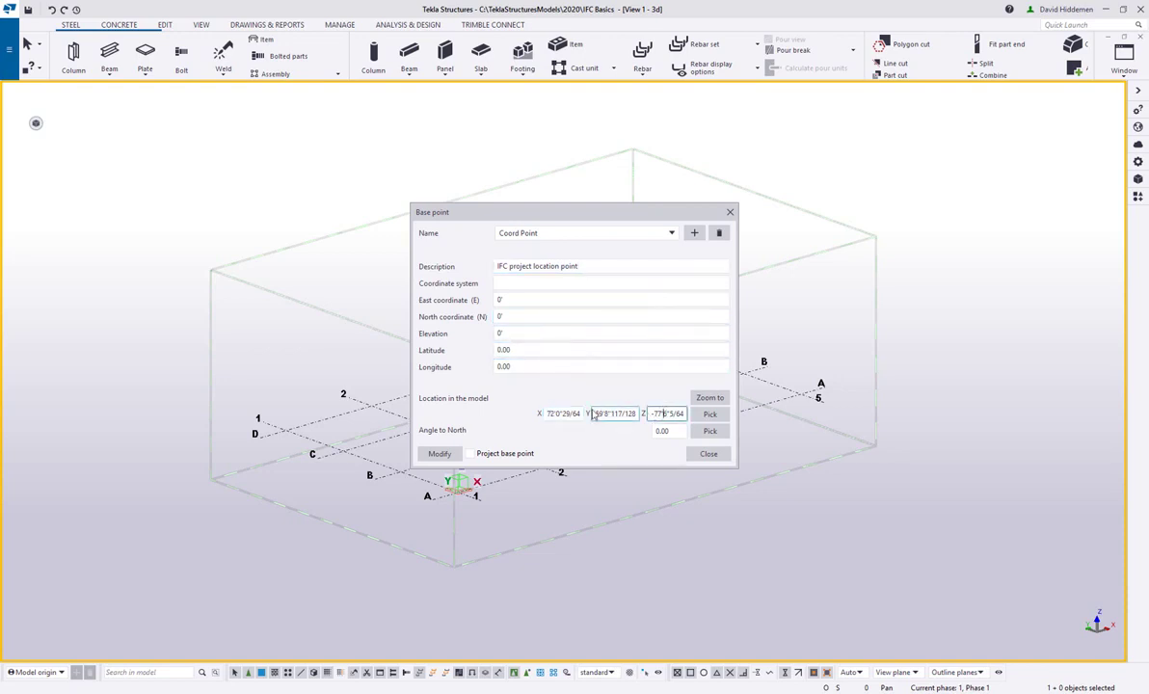
left_click(637, 413)
key("Tab")
key("Tab")
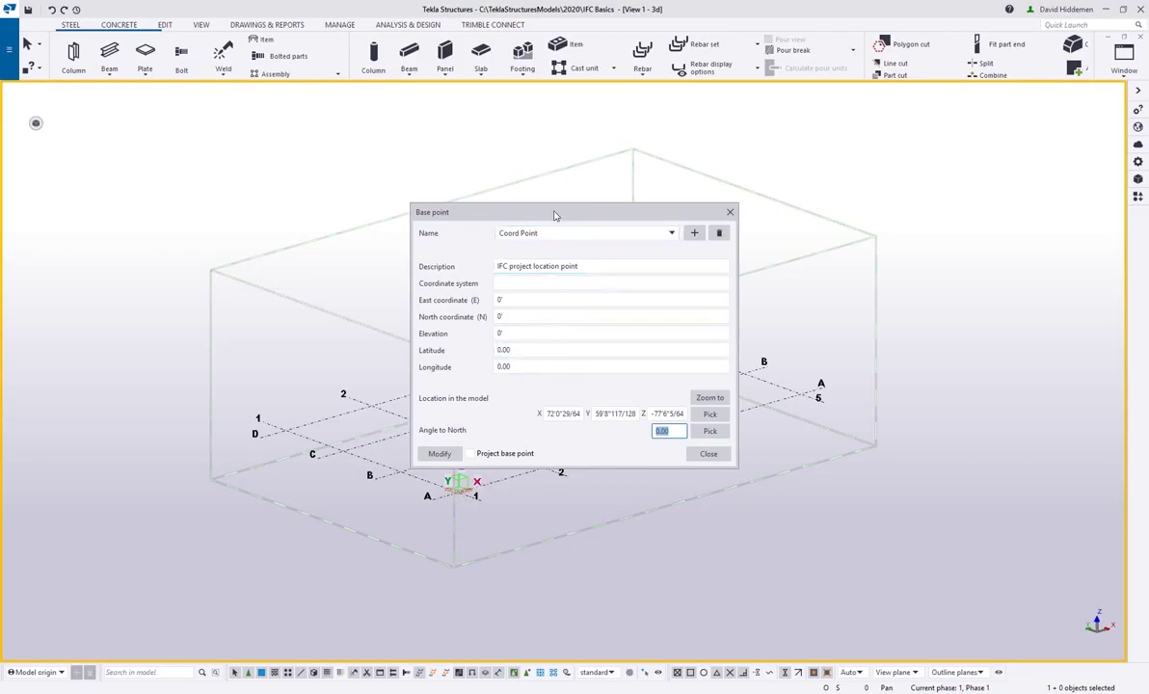
Check Coord Point's X, Y and Z values, apply them with Modify and close the dialog.
left_click_drag(554, 214, 546, 159)
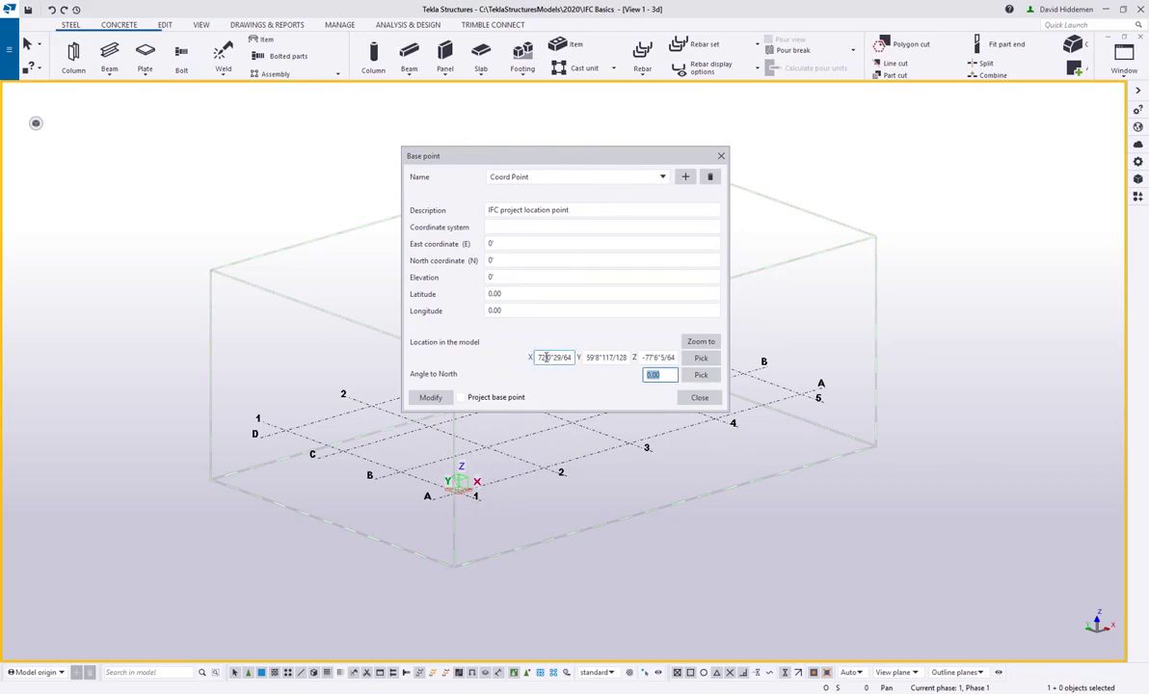
left_click(661, 357)
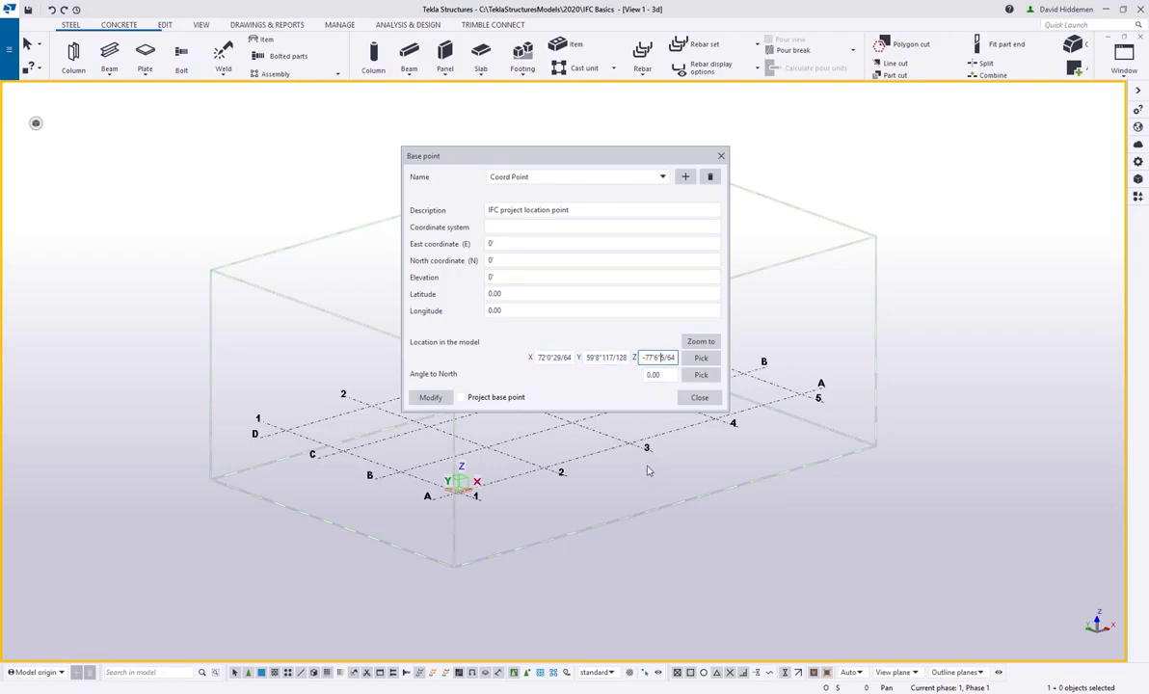
left_click_drag(538, 357, 675, 359)
left_click(643, 358)
left_click(432, 400)
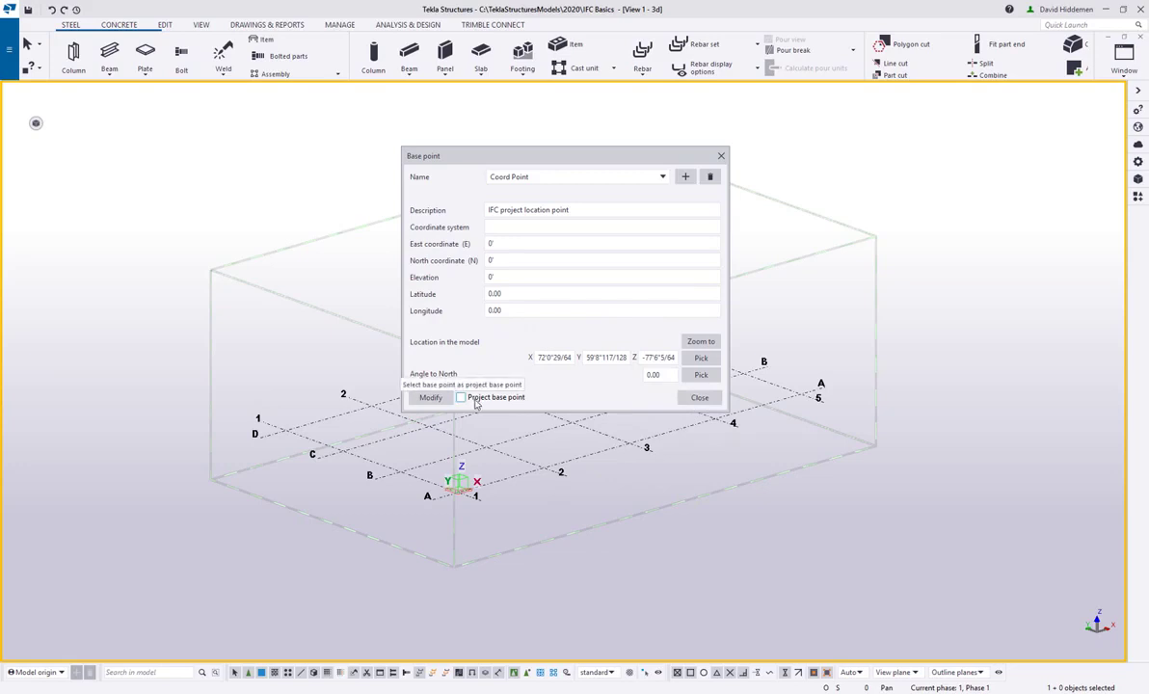
left_click(697, 401)
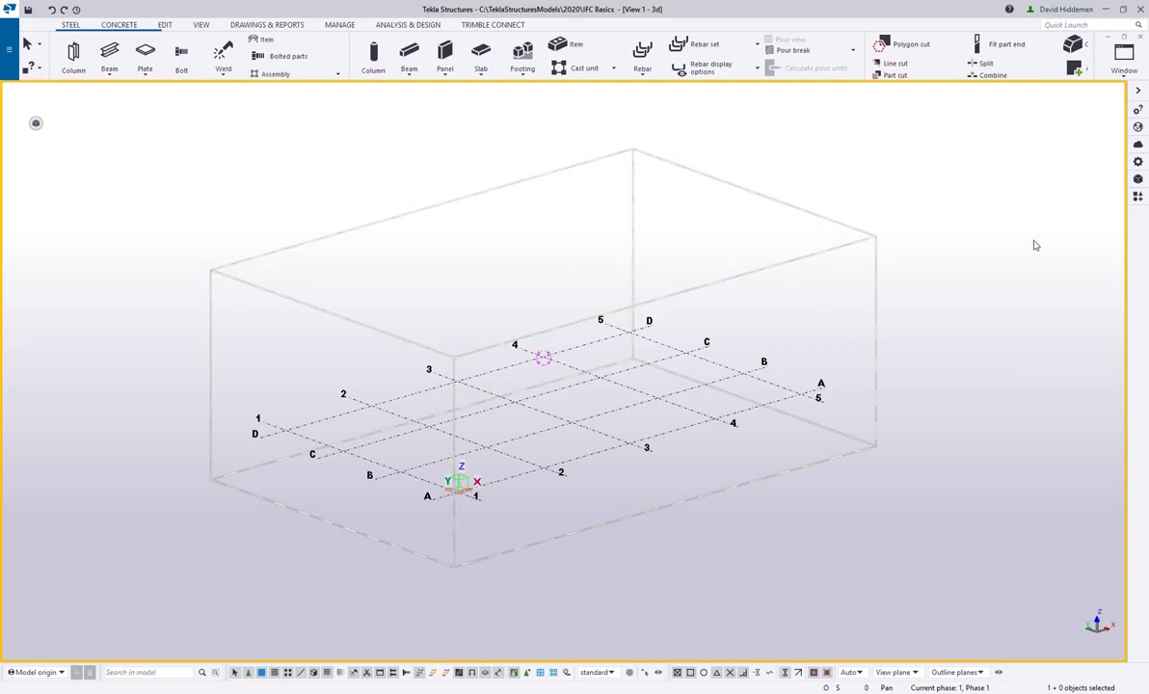
Start a new reference model and choose Sample IFC.ifc as its file.
left_click(1138, 179)
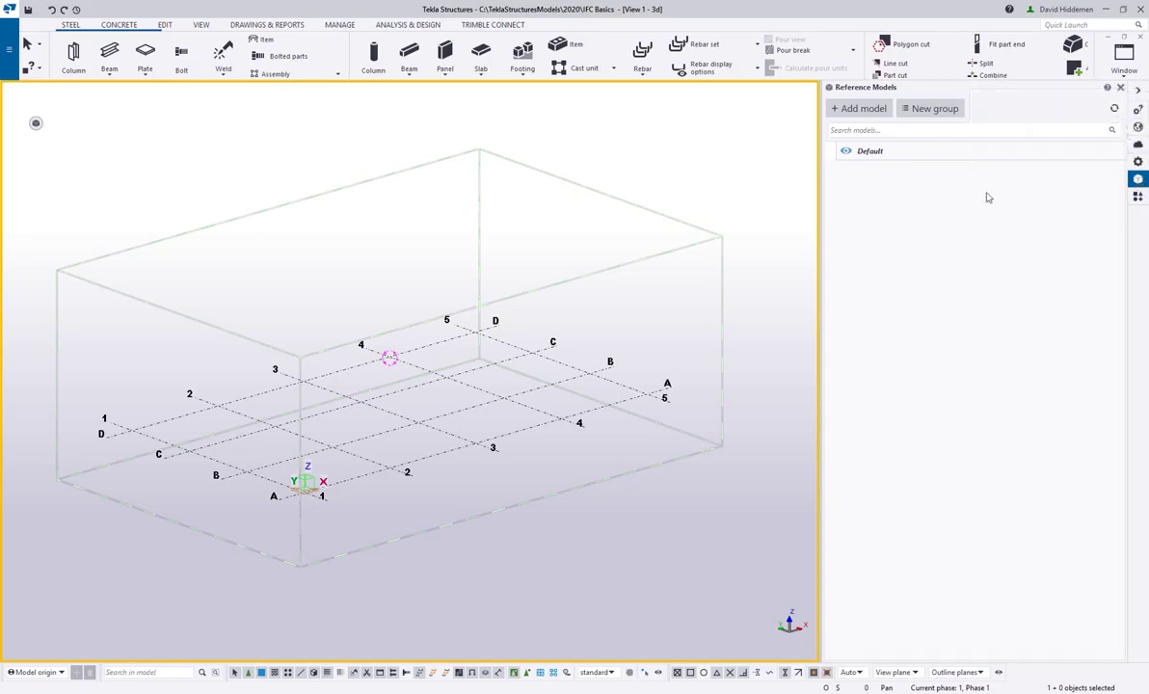
left_click(858, 108)
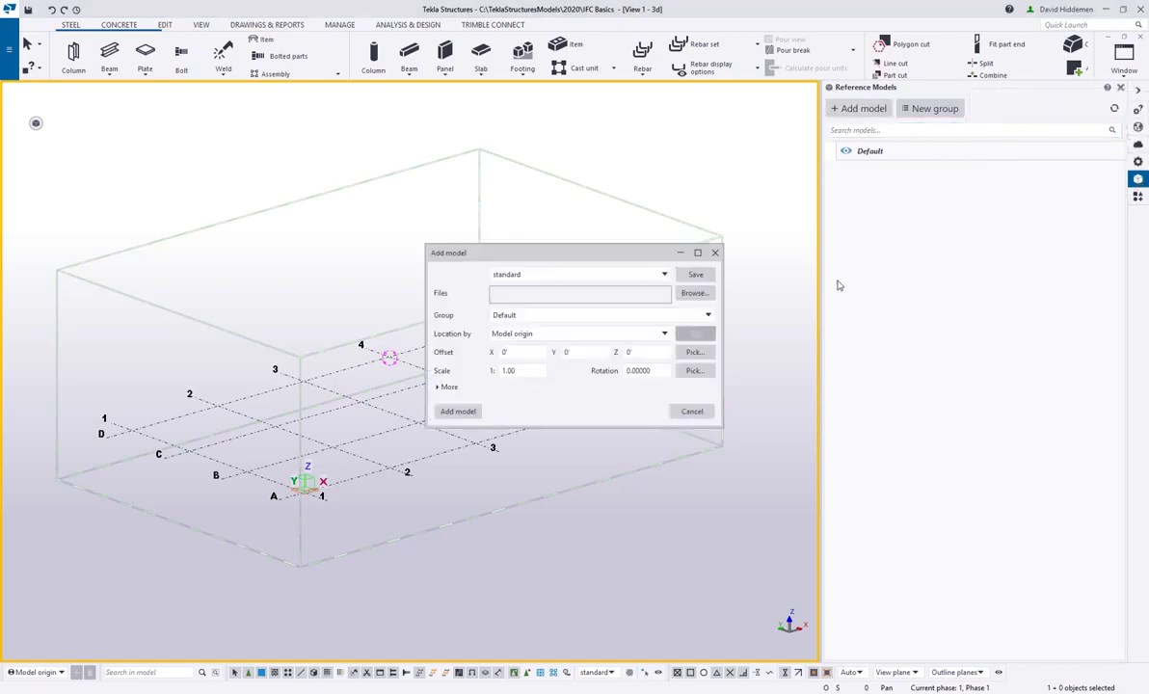
left_click(694, 293)
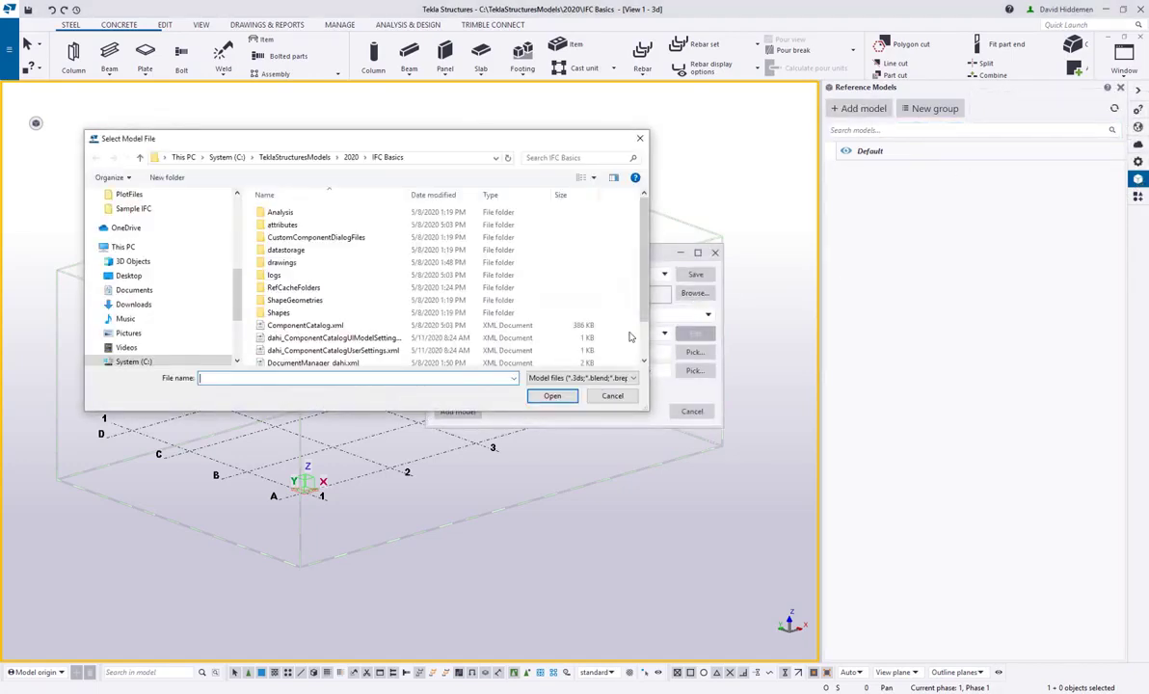
scroll(328, 309, "down", 1)
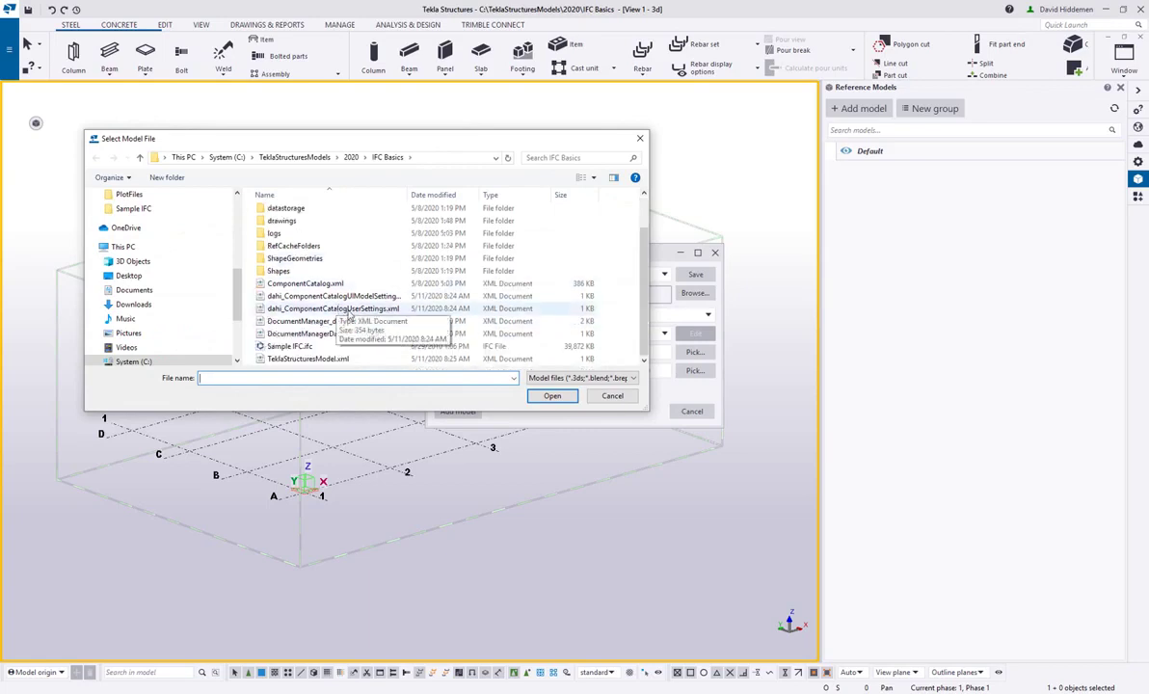
left_click(289, 346)
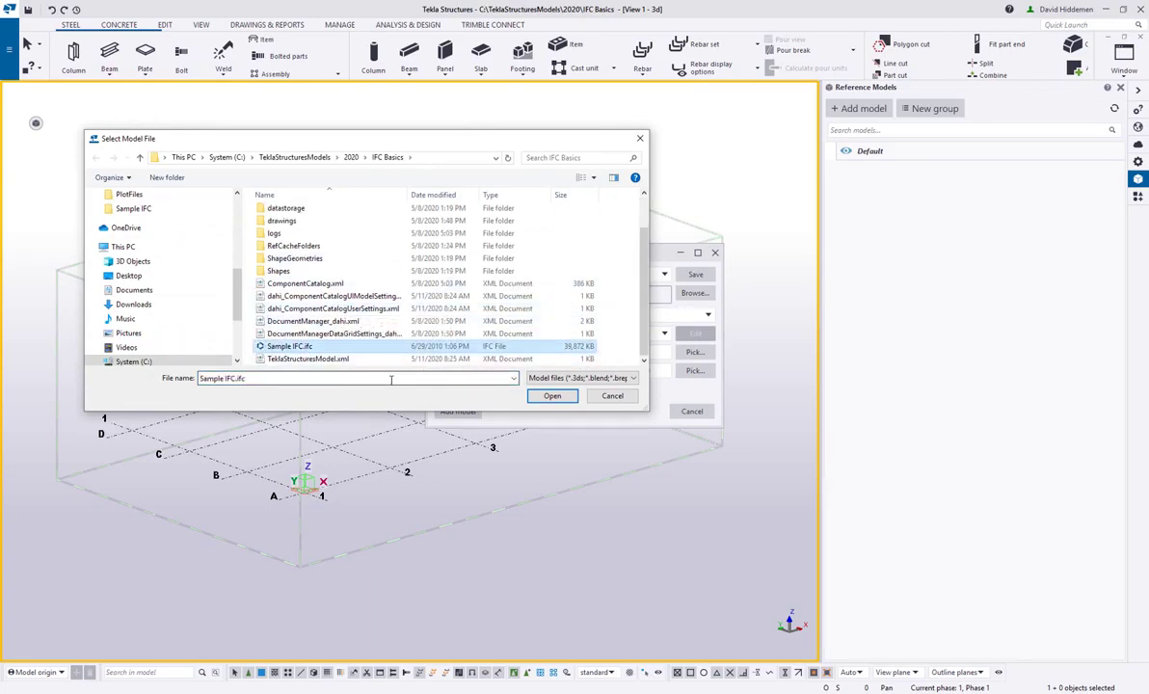
left_click(552, 396)
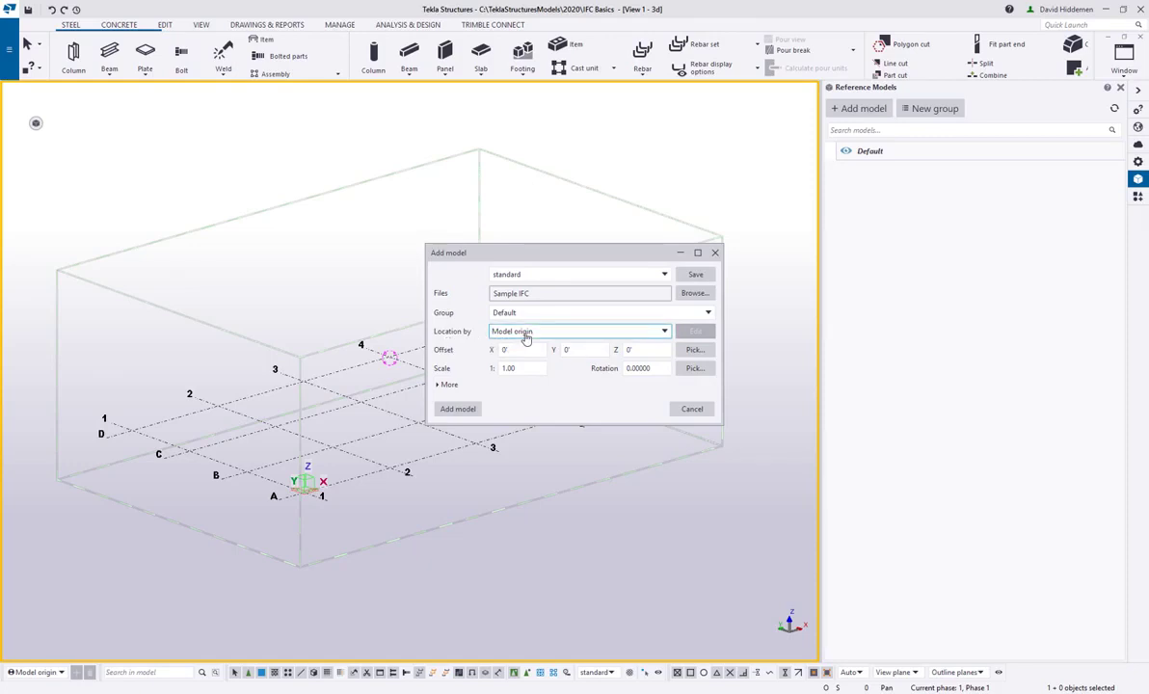
Keep Location by at Model origin and add the Sample IFC reference model.
left_click(663, 333)
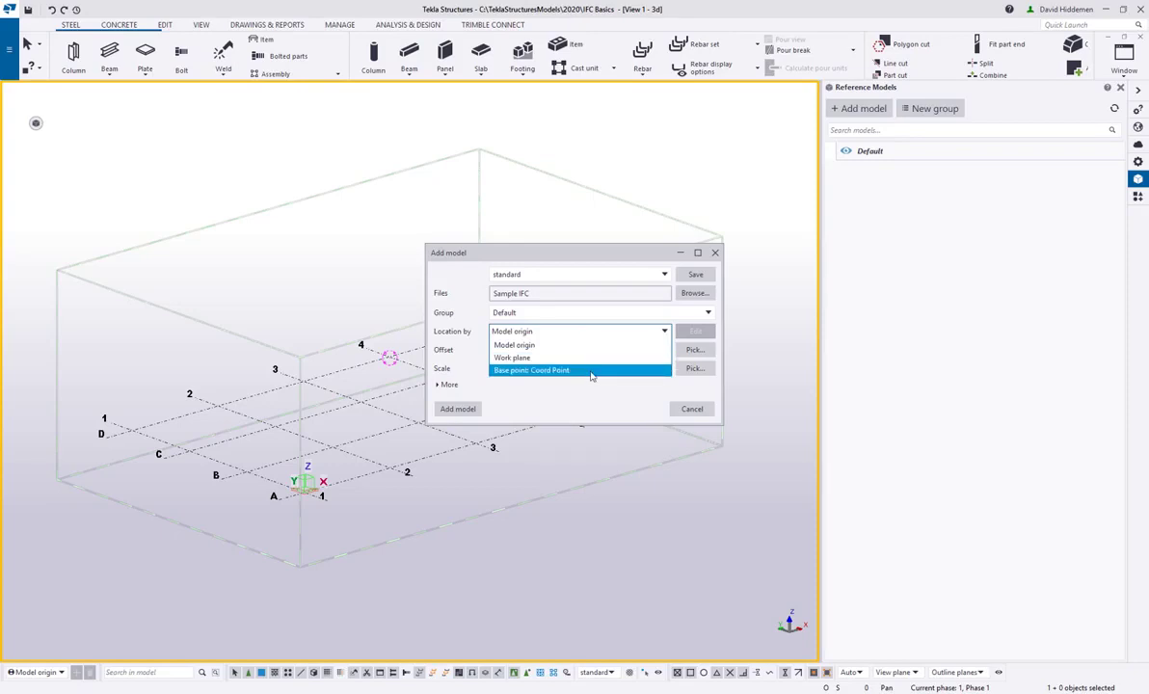
left_click(552, 334)
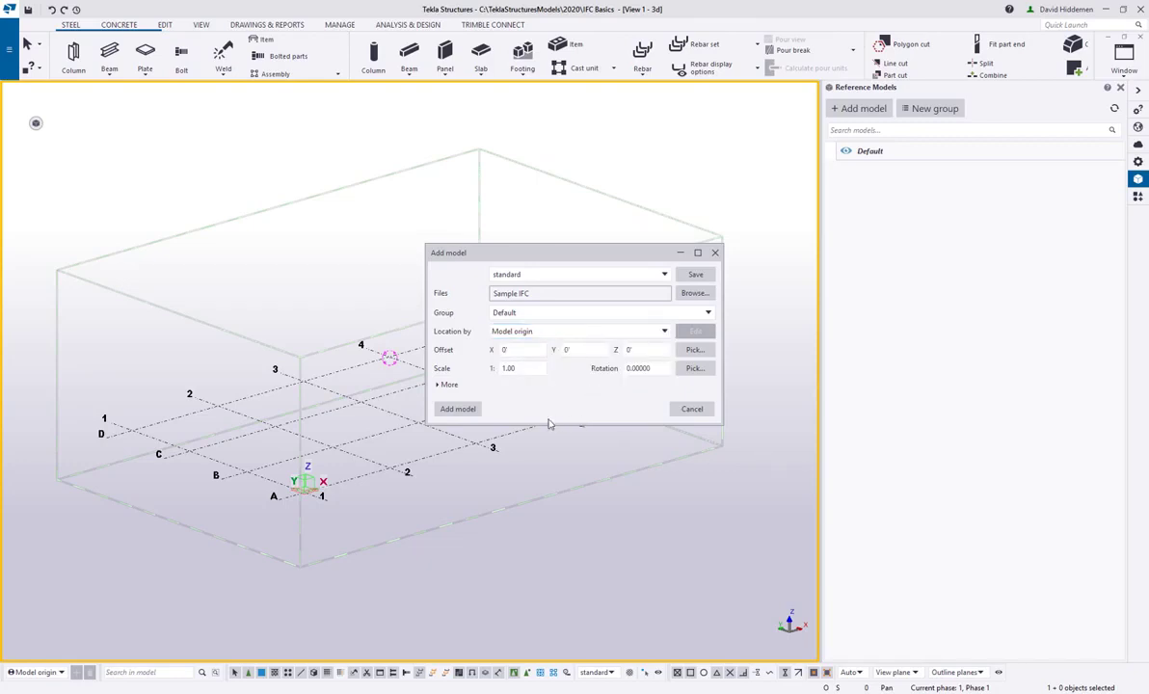
left_click(466, 412)
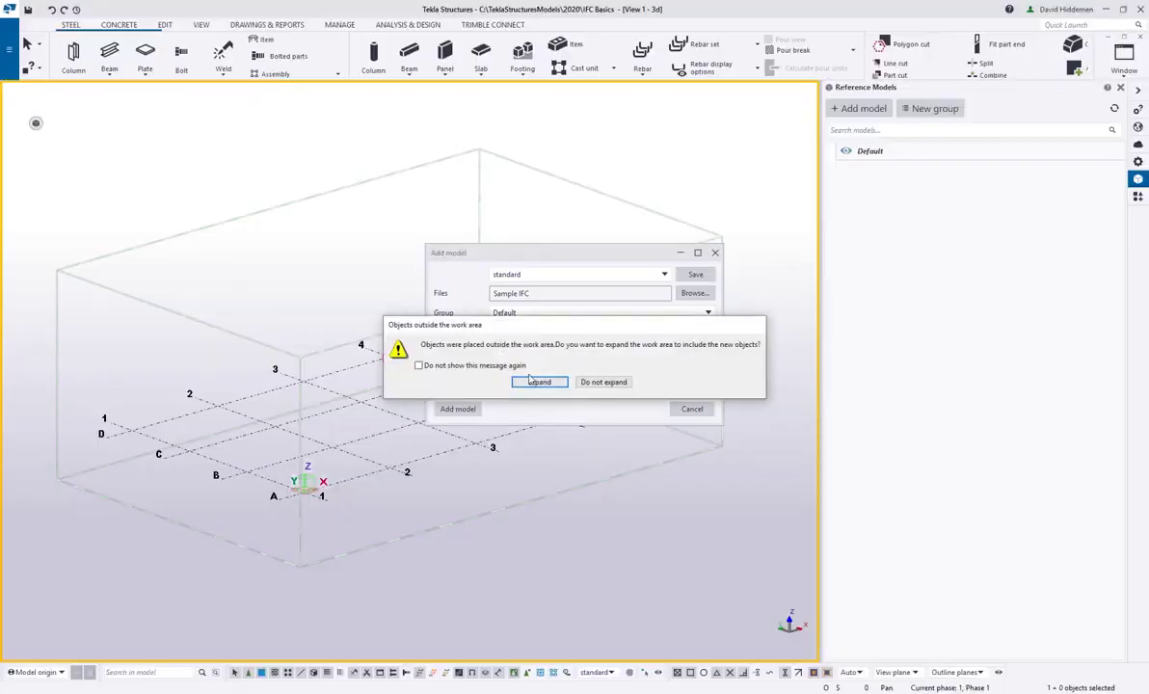
Expand the work area to fit the new objects, then inspect the offset building from several angles.
left_click(534, 382)
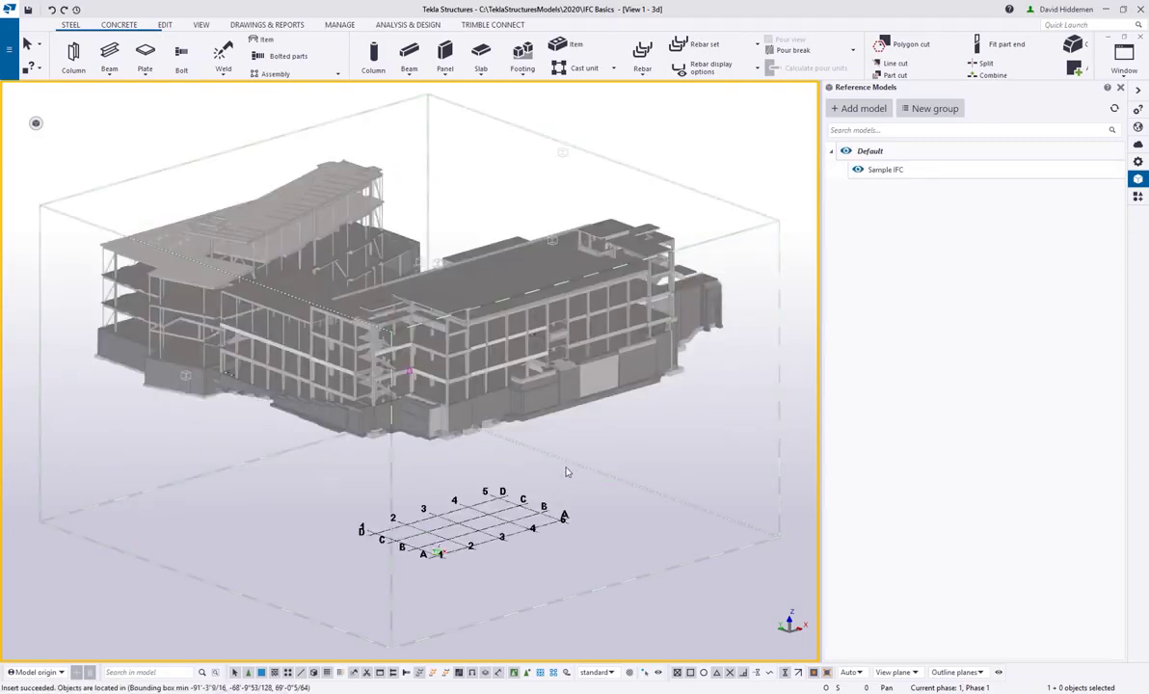
middle_click_drag(477, 371, 496, 415, "ctrl")
middle_click_drag(511, 316, 463, 538, "ctrl")
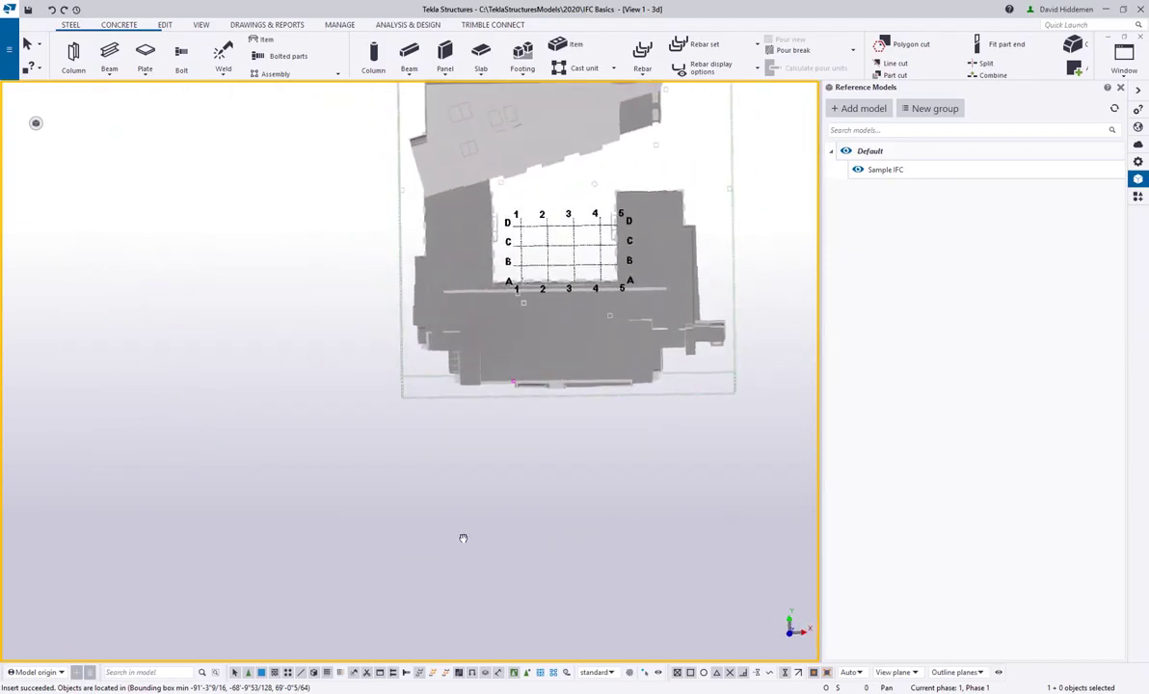
middle_click_drag(463, 538, 451, 482, "ctrl")
scroll(451, 482, "up", 3)
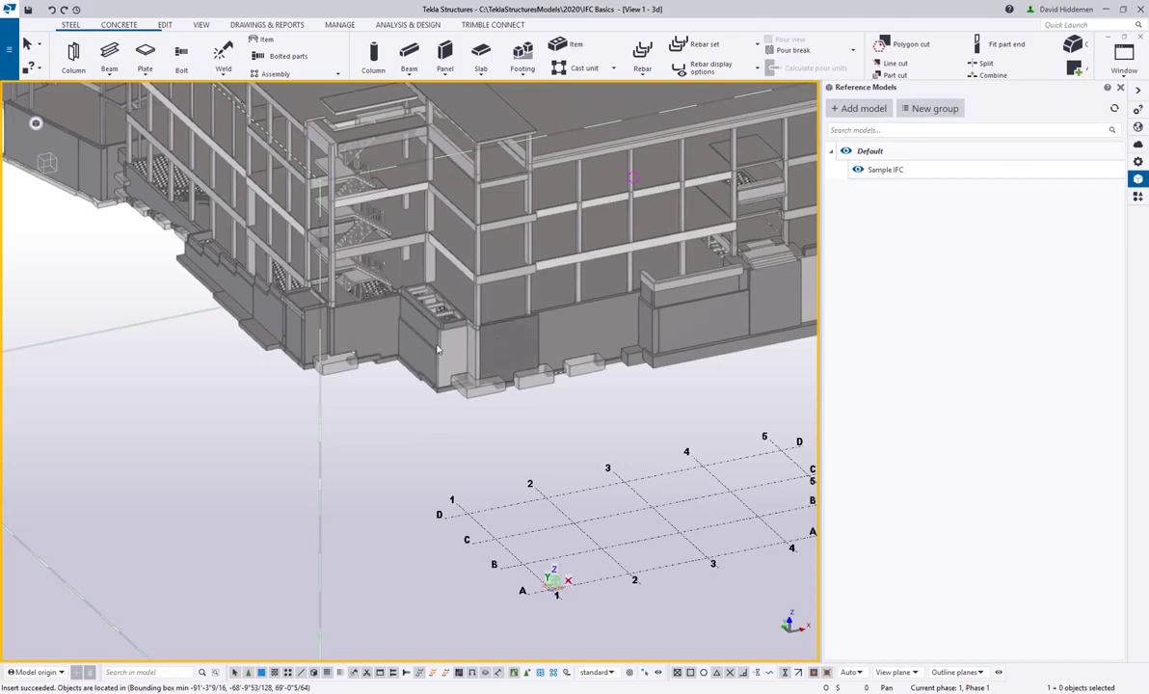
scroll(439, 415, "down", 3)
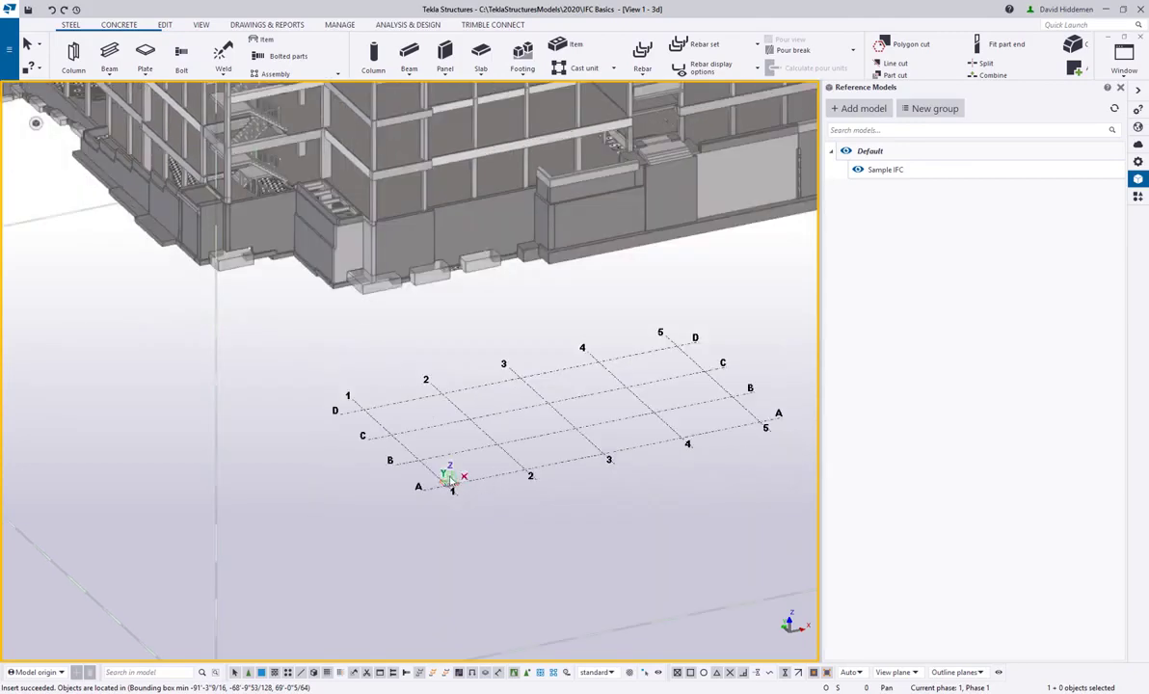
scroll(422, 450, "down", 5)
middle_click_drag(454, 504, 414, 477)
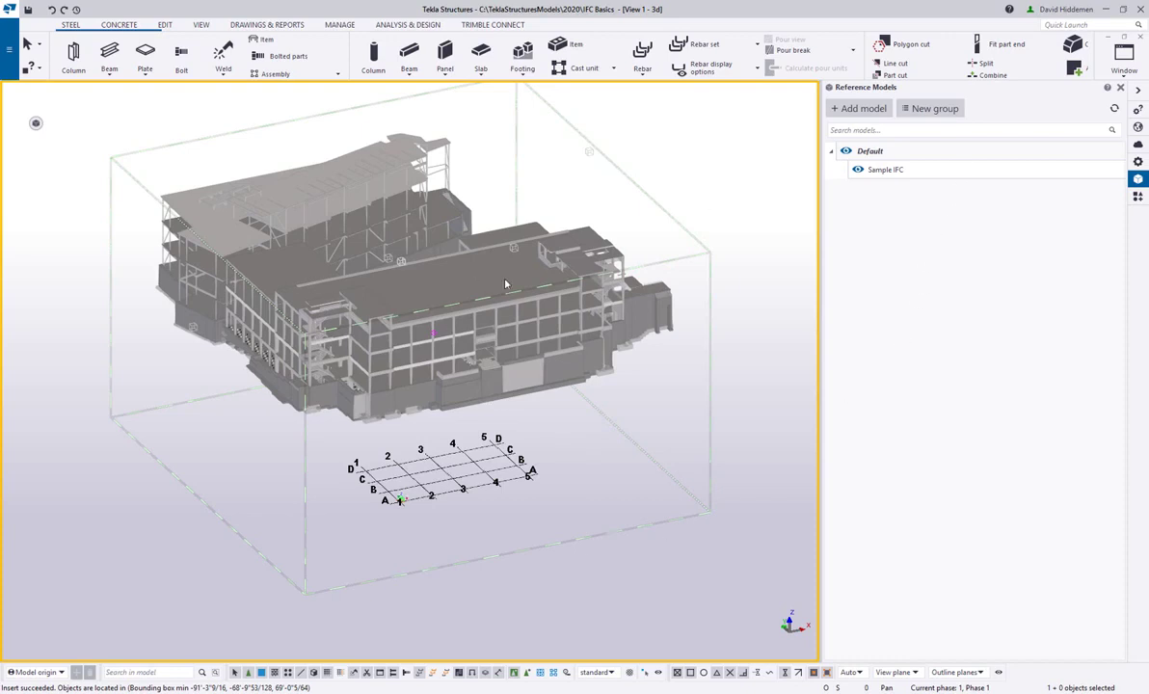
Set Sample IFC's Location by to Base point: Coord Point, apply it, and expand the work area.
left_click(984, 175)
double_click(986, 176)
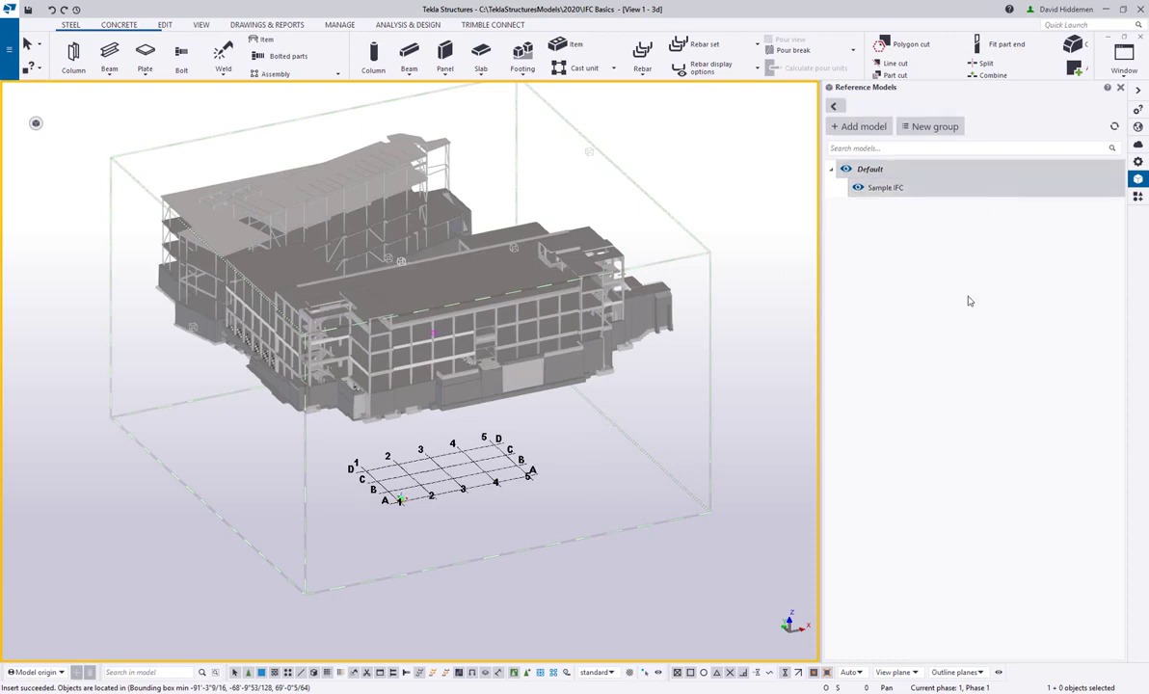
left_click(921, 293)
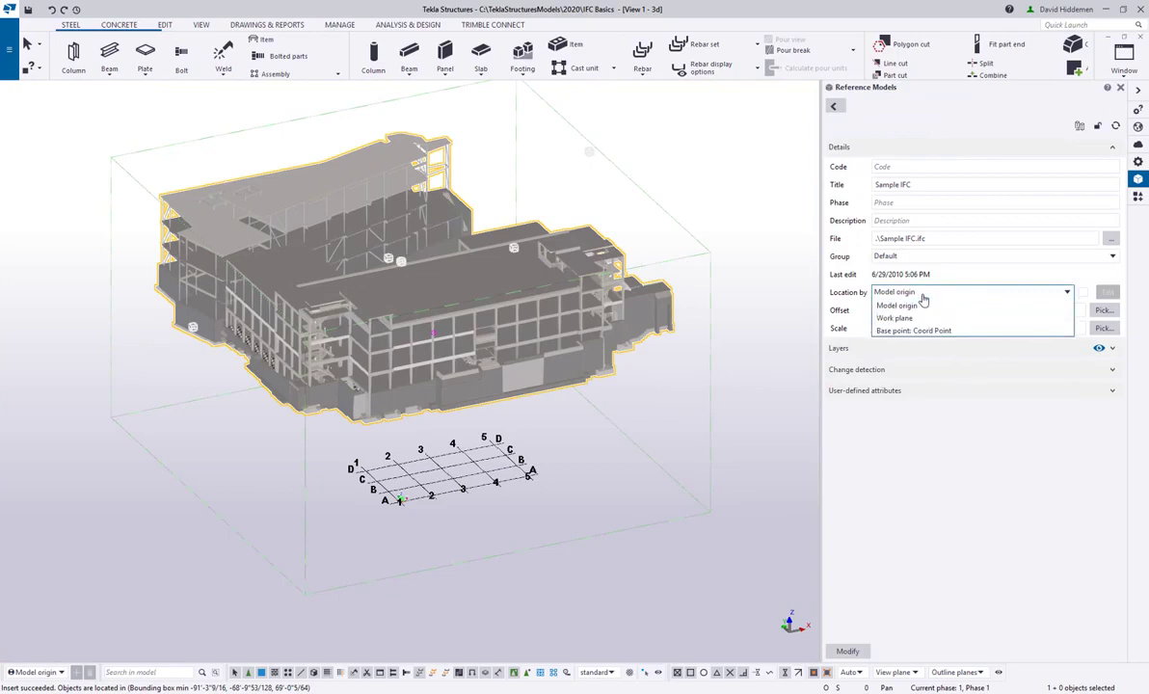
left_click(947, 331)
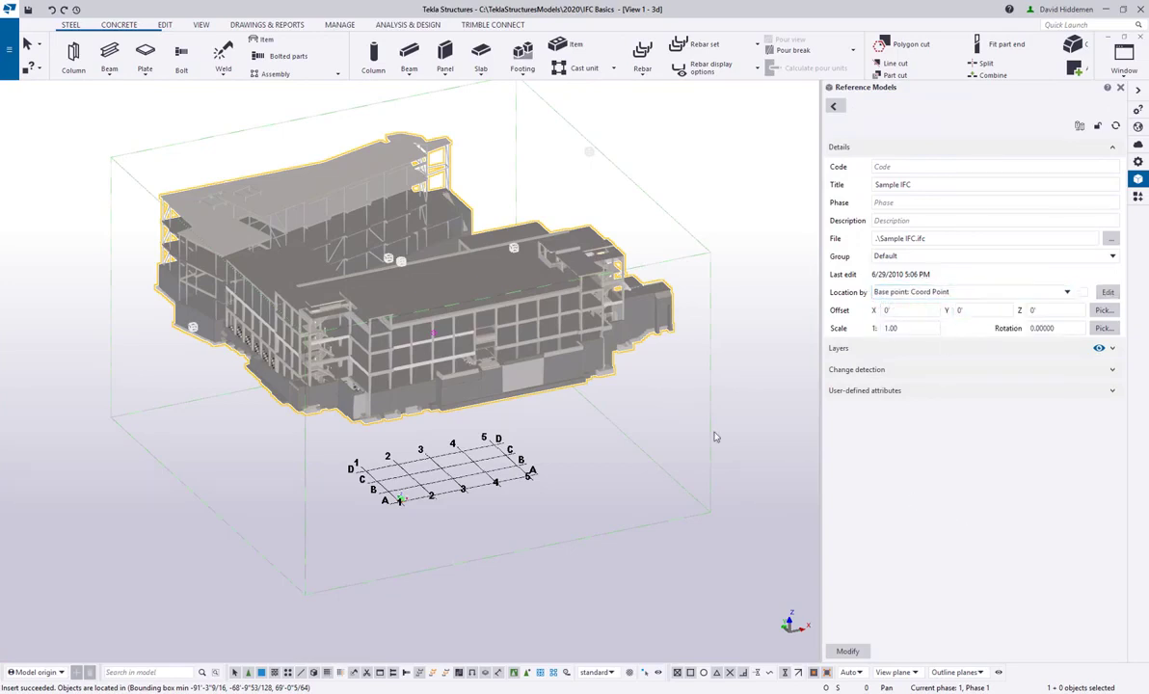
left_click(848, 652)
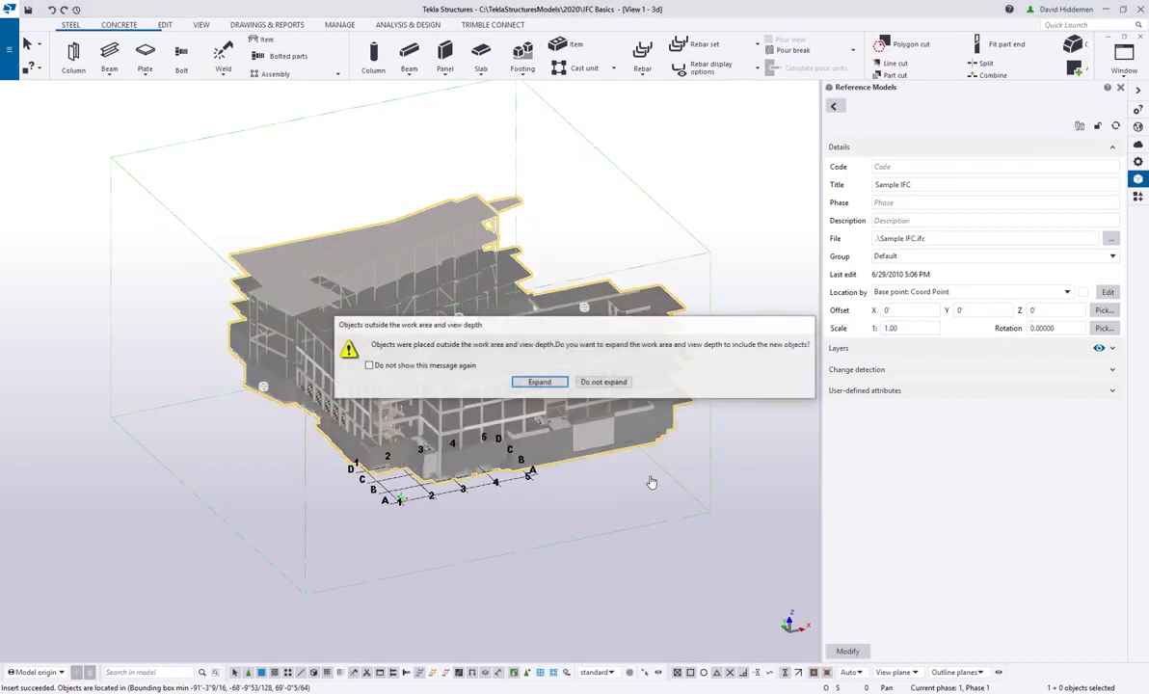
left_click(540, 383)
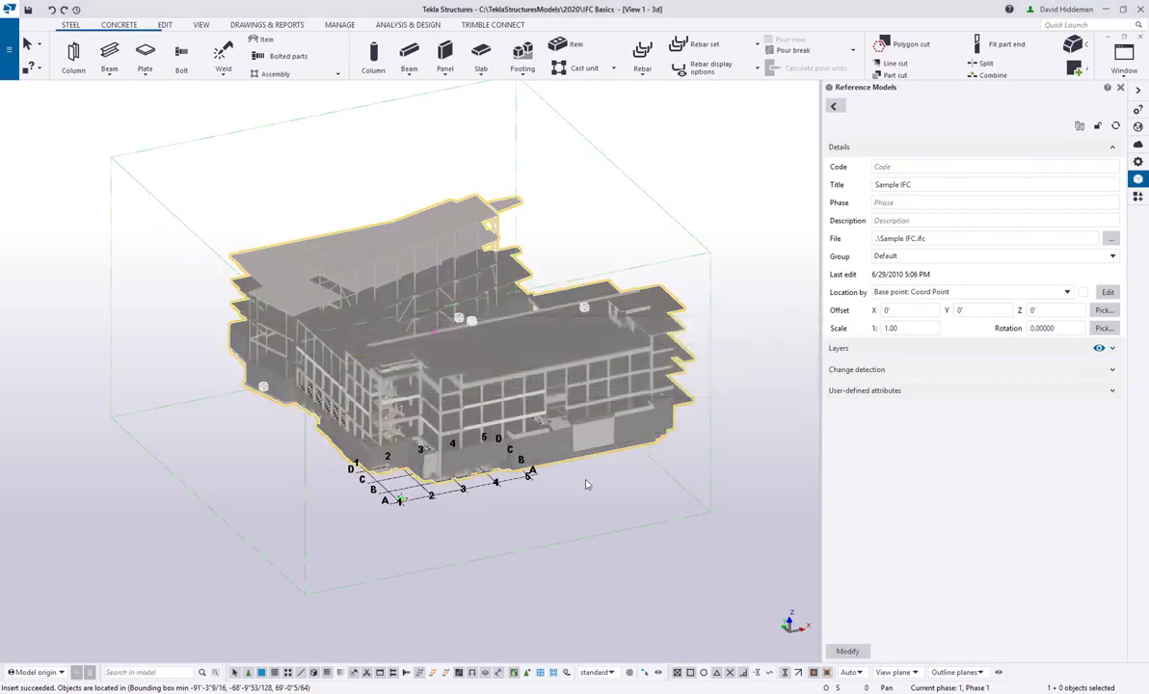
Check the building's fit on the grid from front, top and oblique views.
key("ctrl+p")
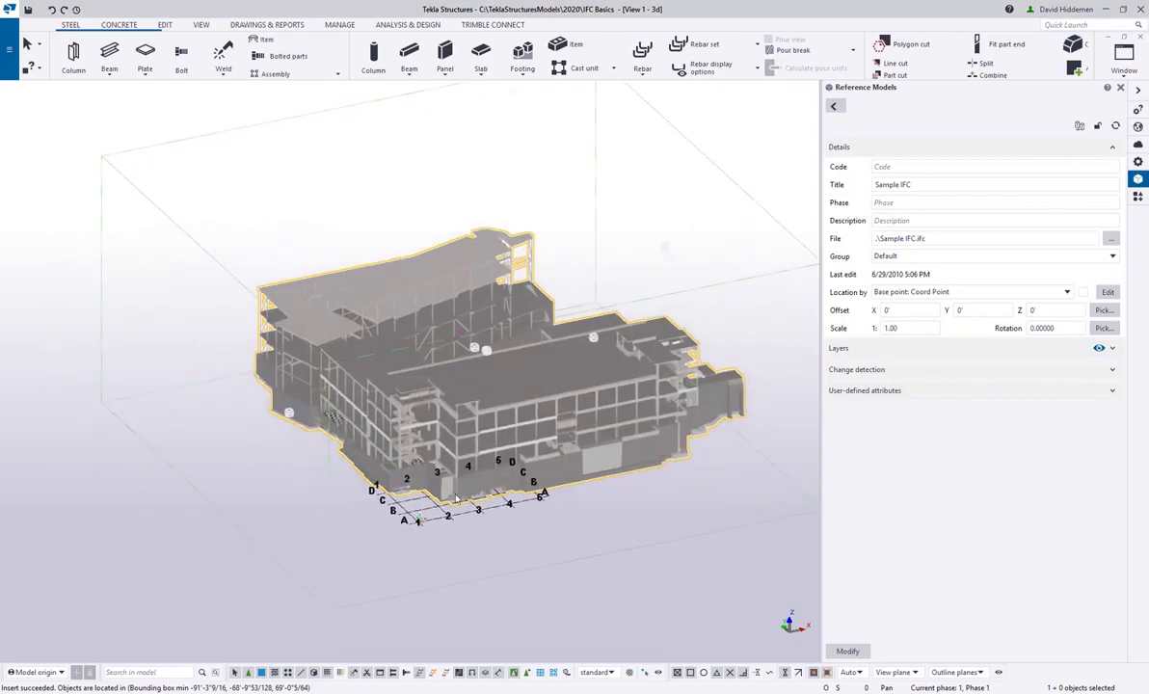
scroll(349, 536, "up", 2)
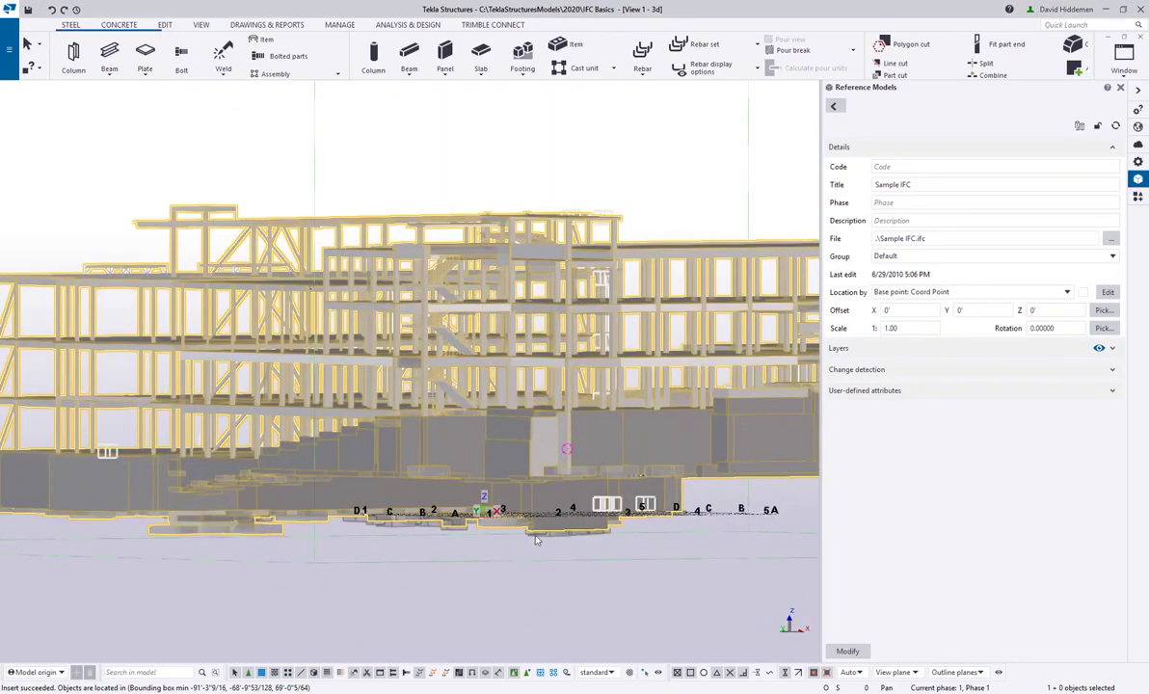
scroll(525, 488, "down", 2)
key("ctrl+p")
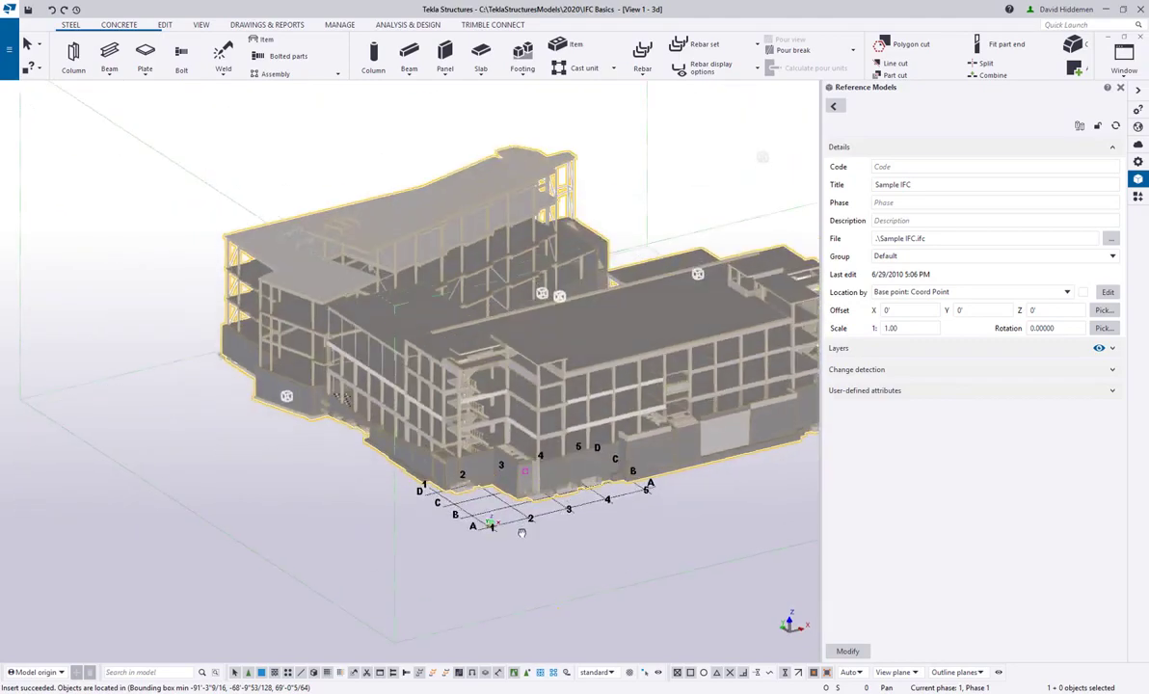
scroll(466, 542, "up", 2)
key("ctrl+p")
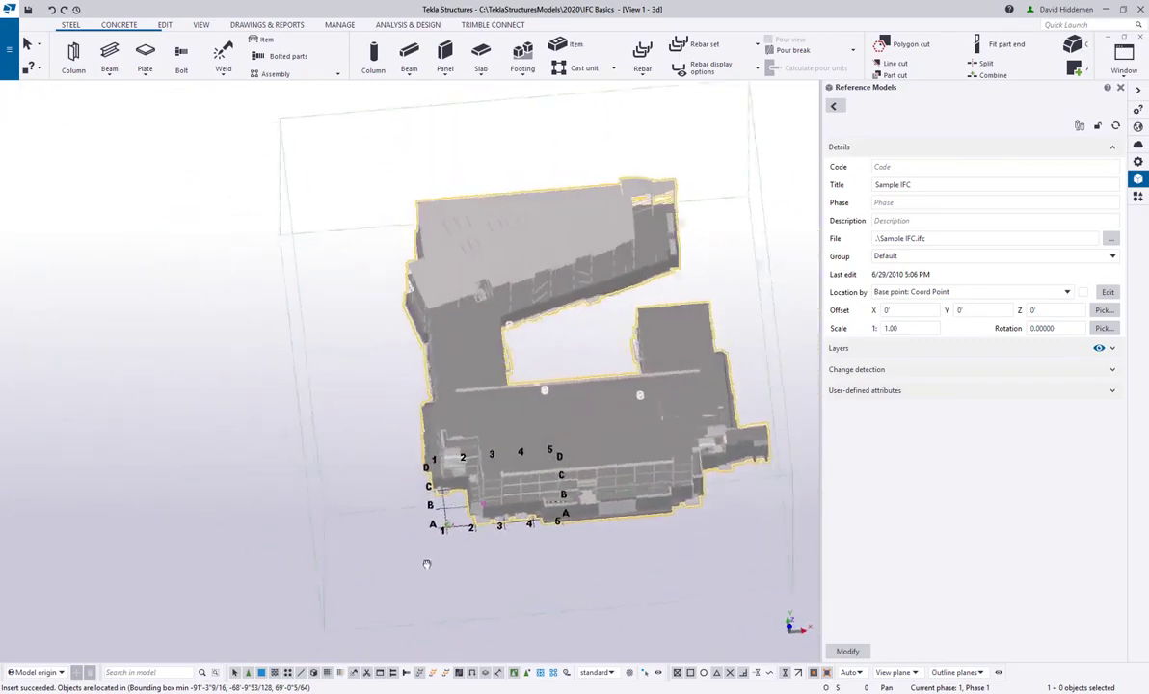
key("ctrl+p")
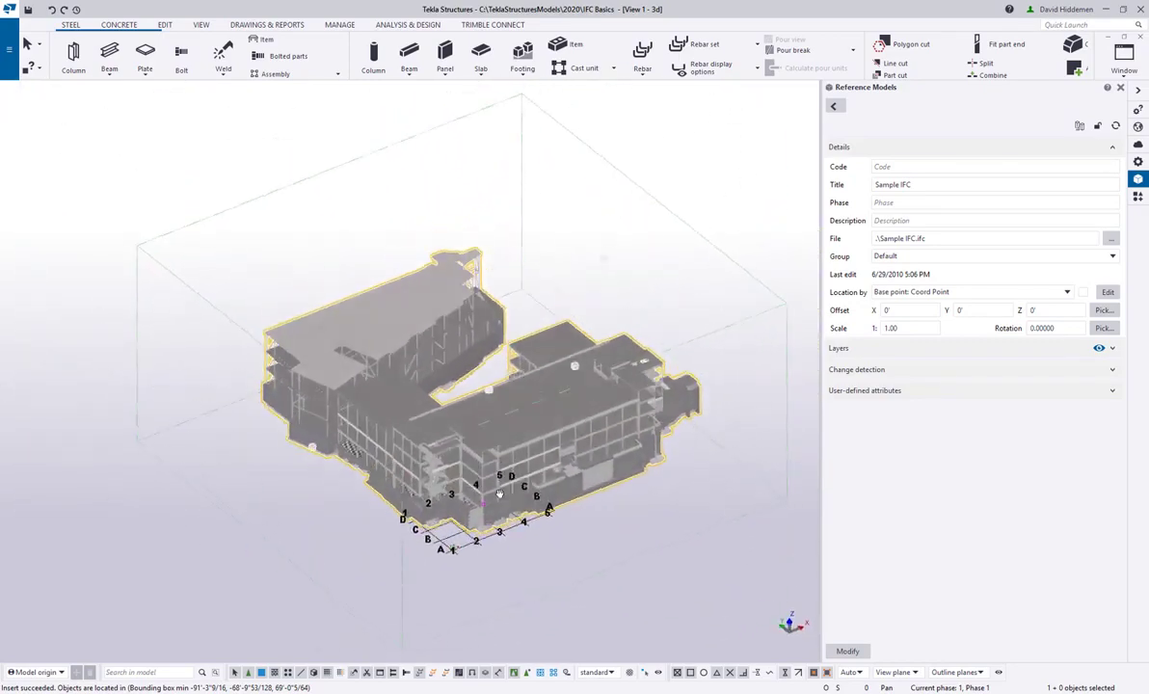
scroll(516, 489, "up", 3)
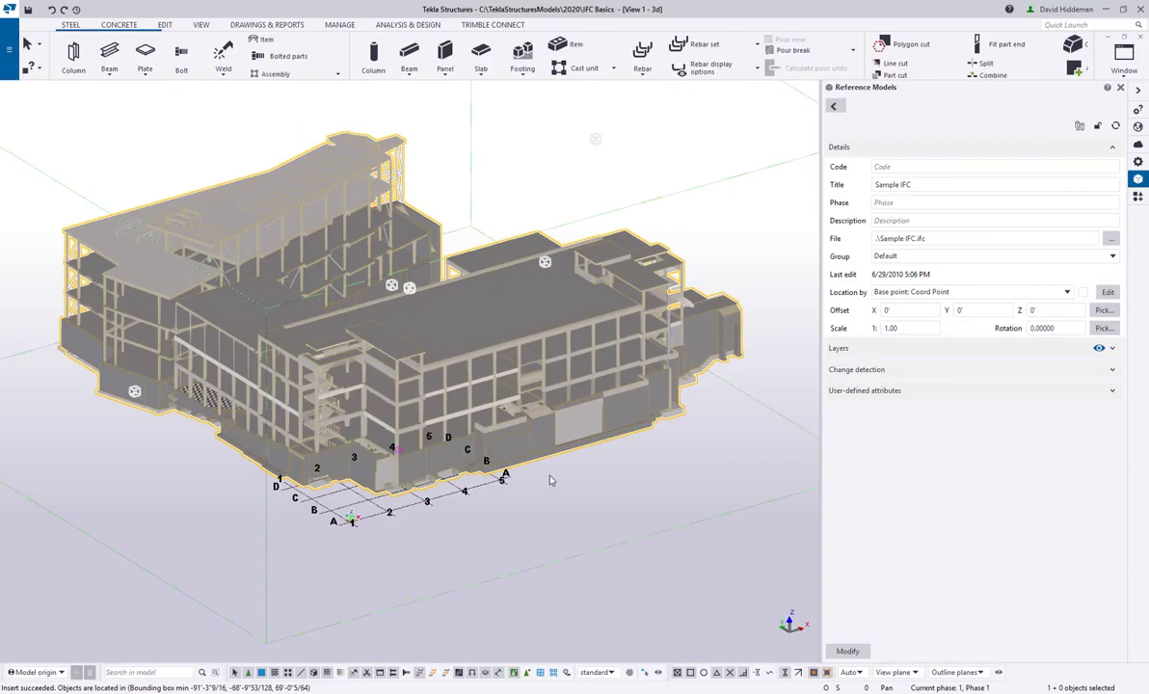
Show Sample IFC's Layers list, from A-FLOR-HRAL through S-BEAM, S-COLS and S-FNDN-FTNG.
left_click(1113, 349)
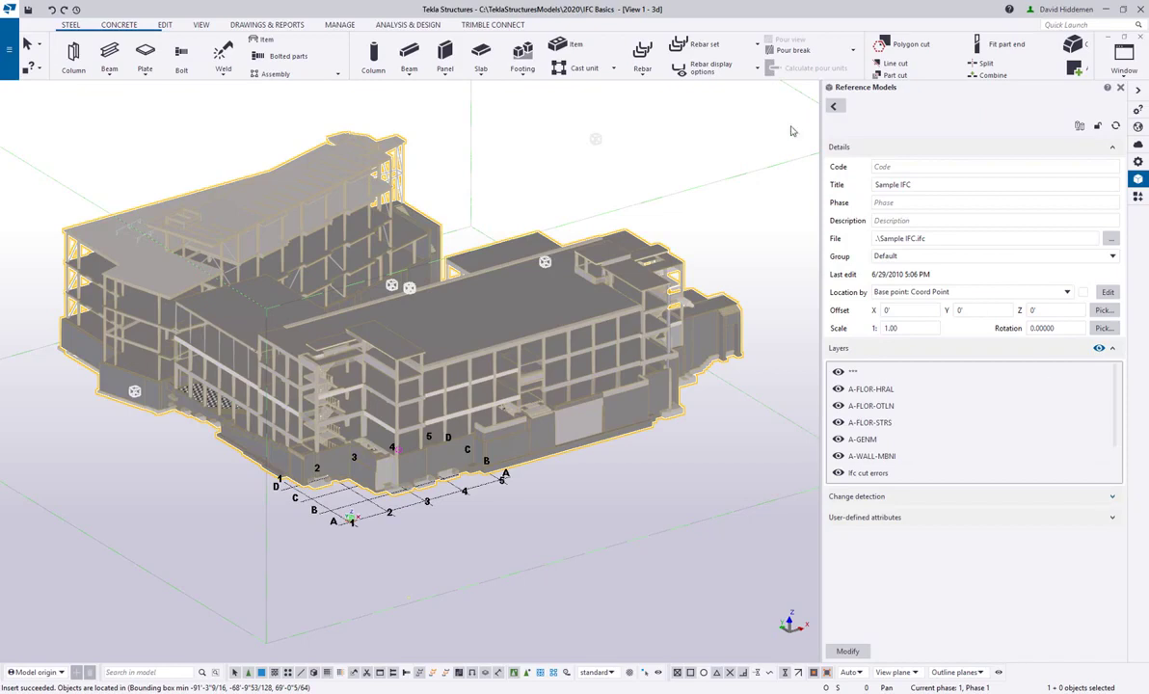
left_click(833, 106)
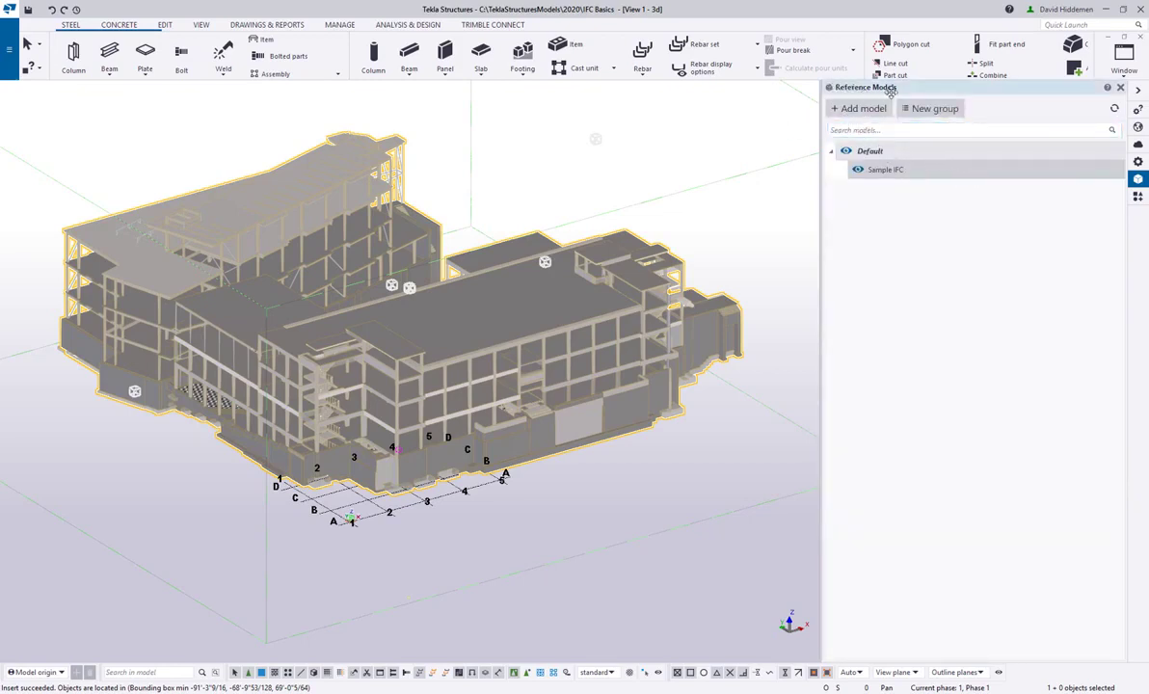
mouse_move(888, 175)
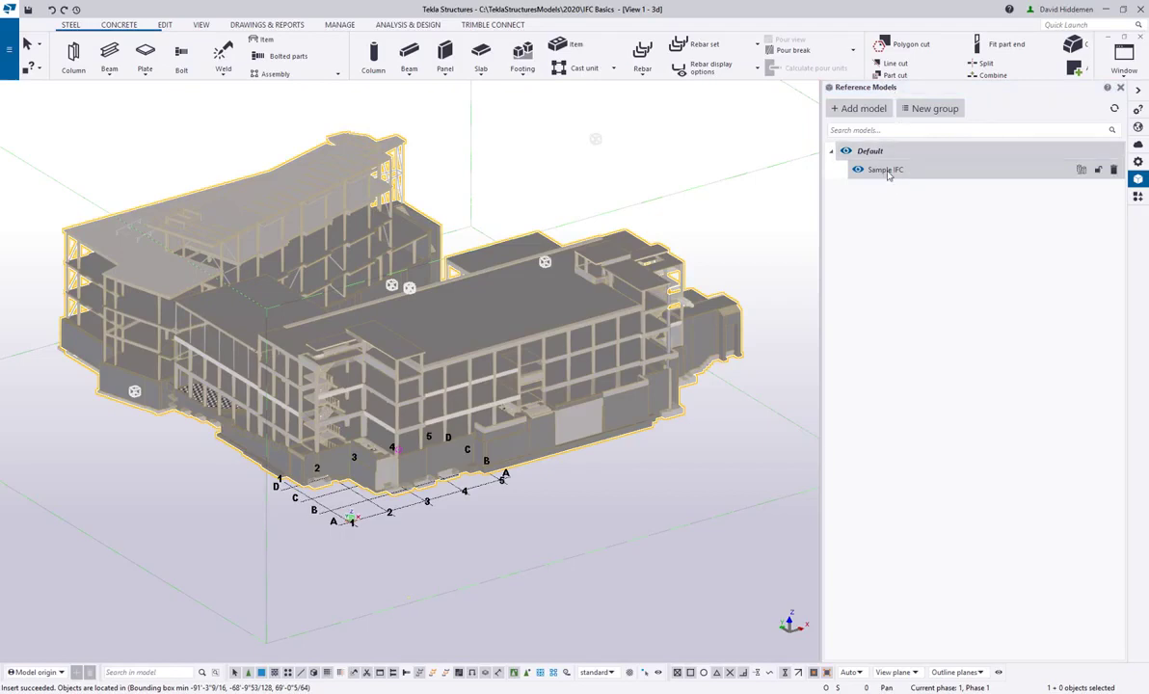
double_click(888, 171)
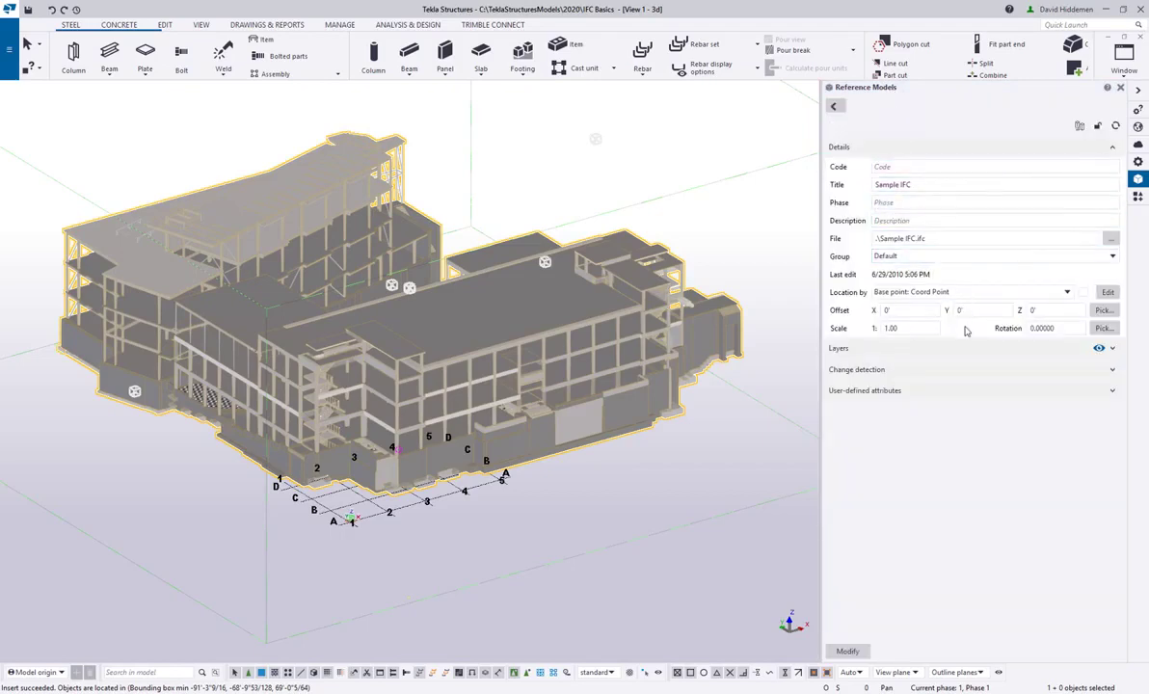
left_click(1112, 349)
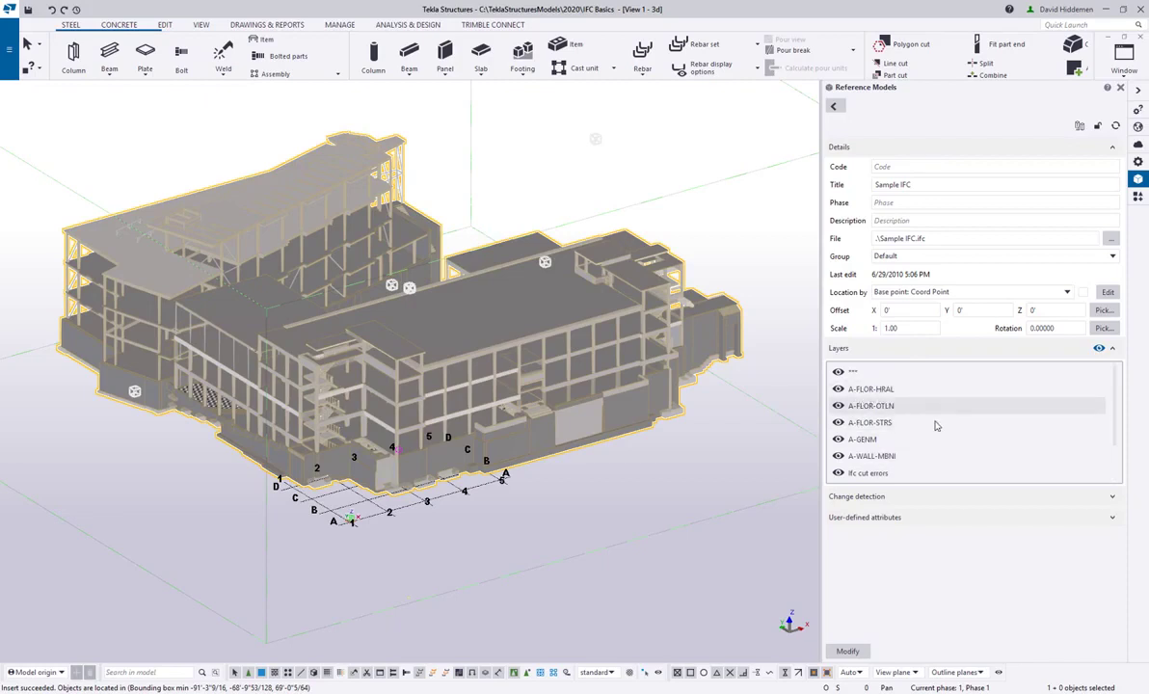
scroll(935, 426, "down", 3)
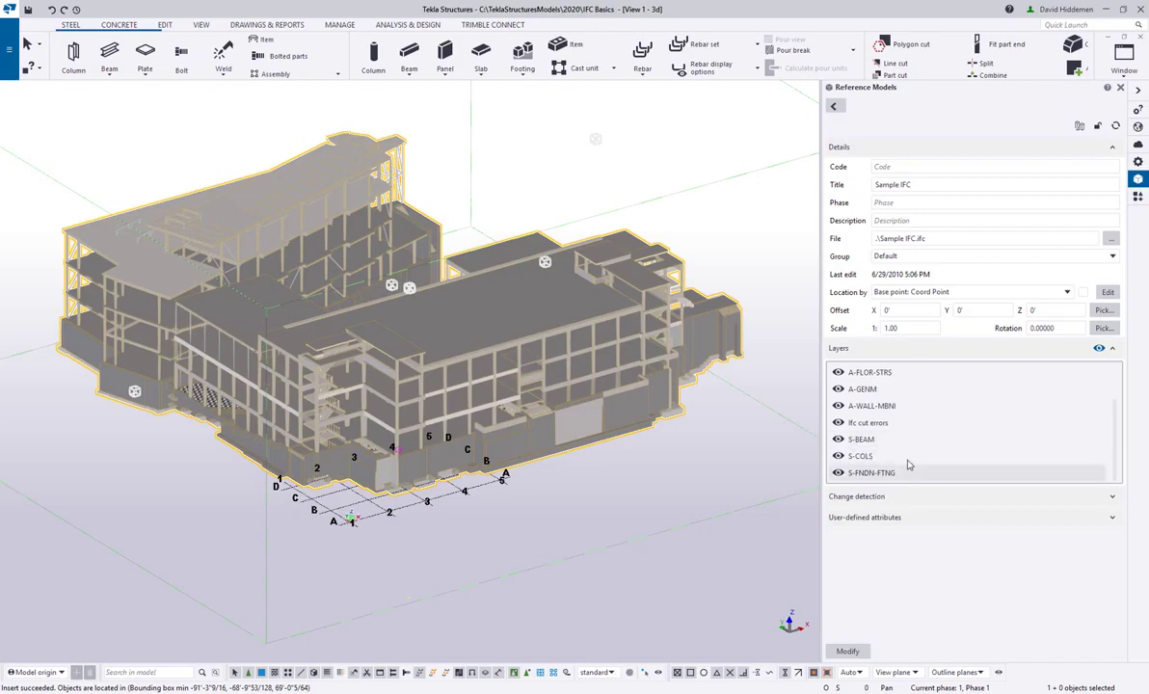
scroll(907, 458, "up", 3)
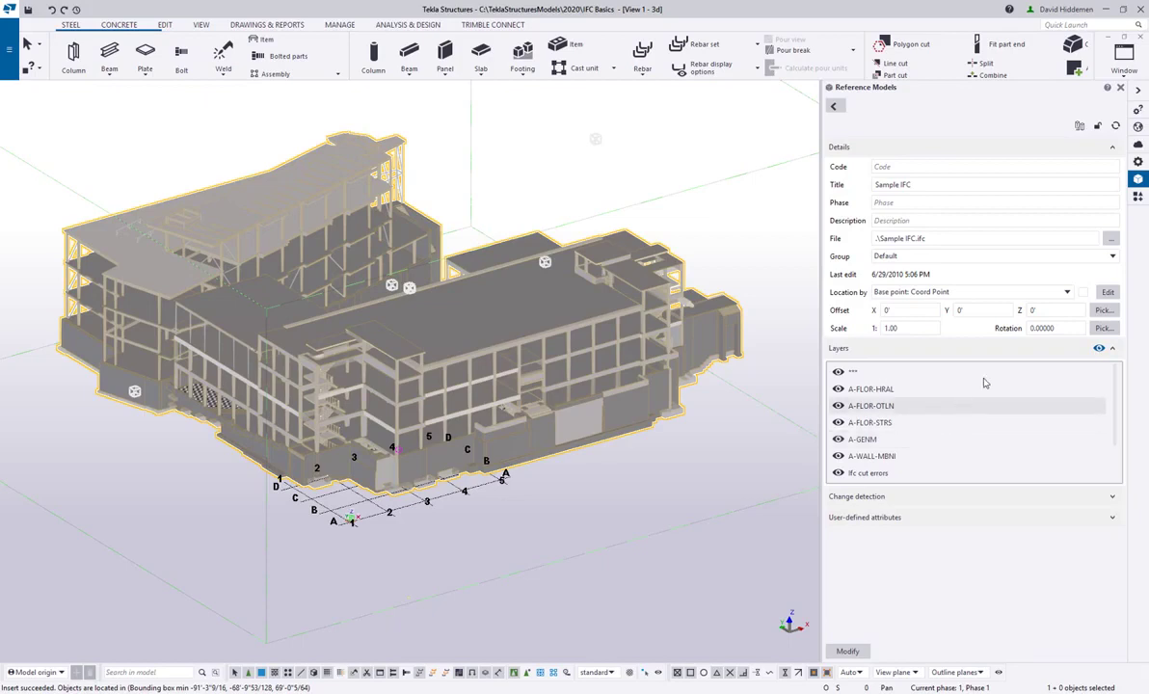
left_click(1095, 349)
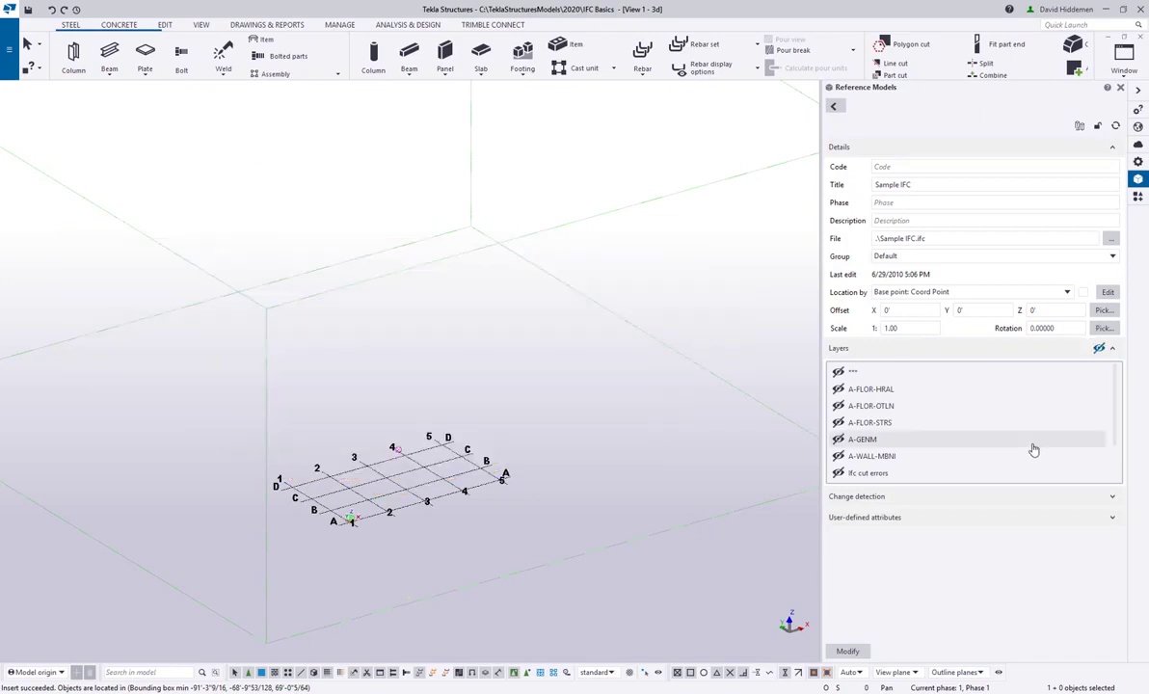
scroll(960, 426, "down", 1)
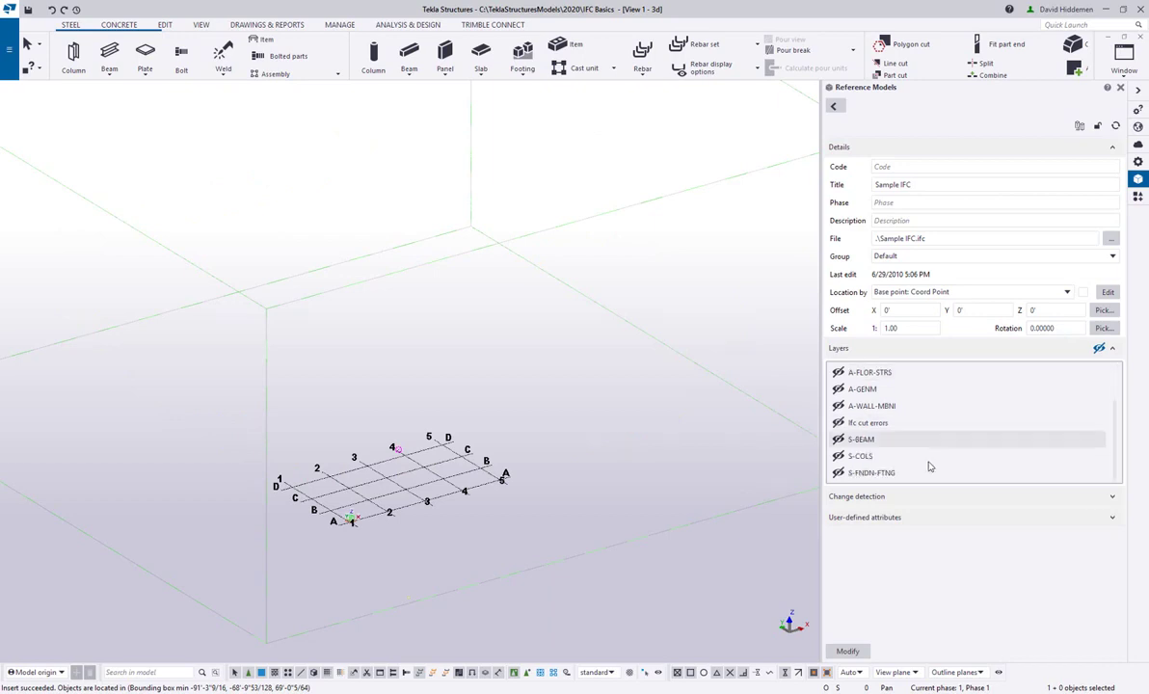
left_click(838, 442)
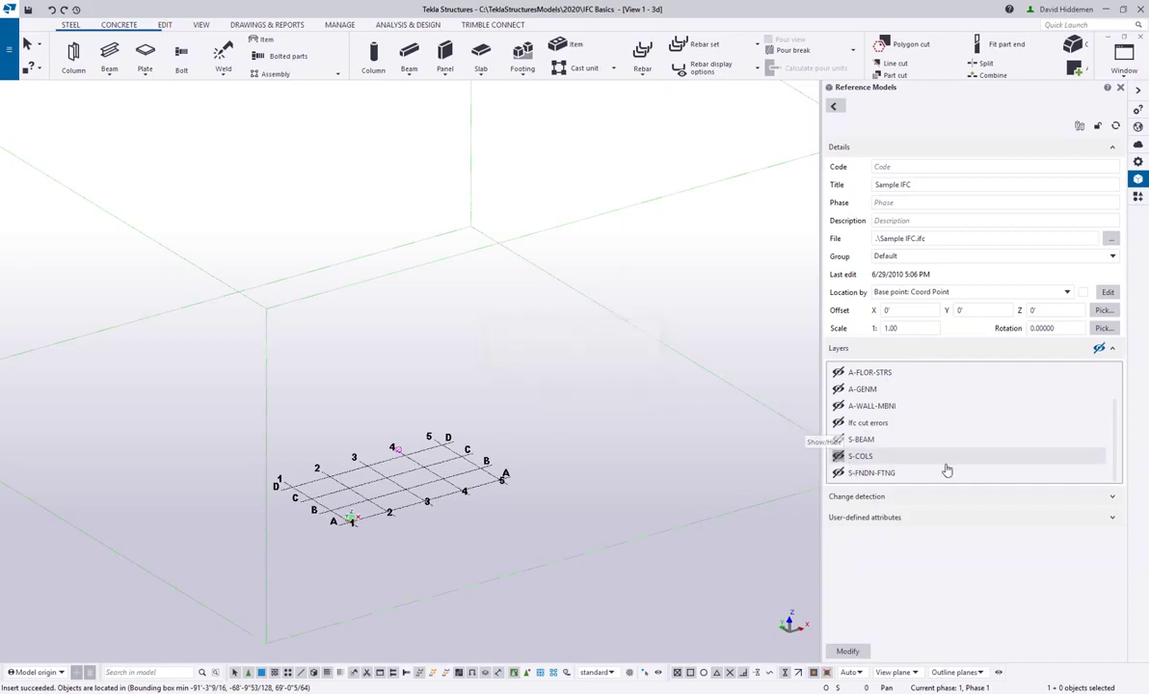
left_click(838, 456)
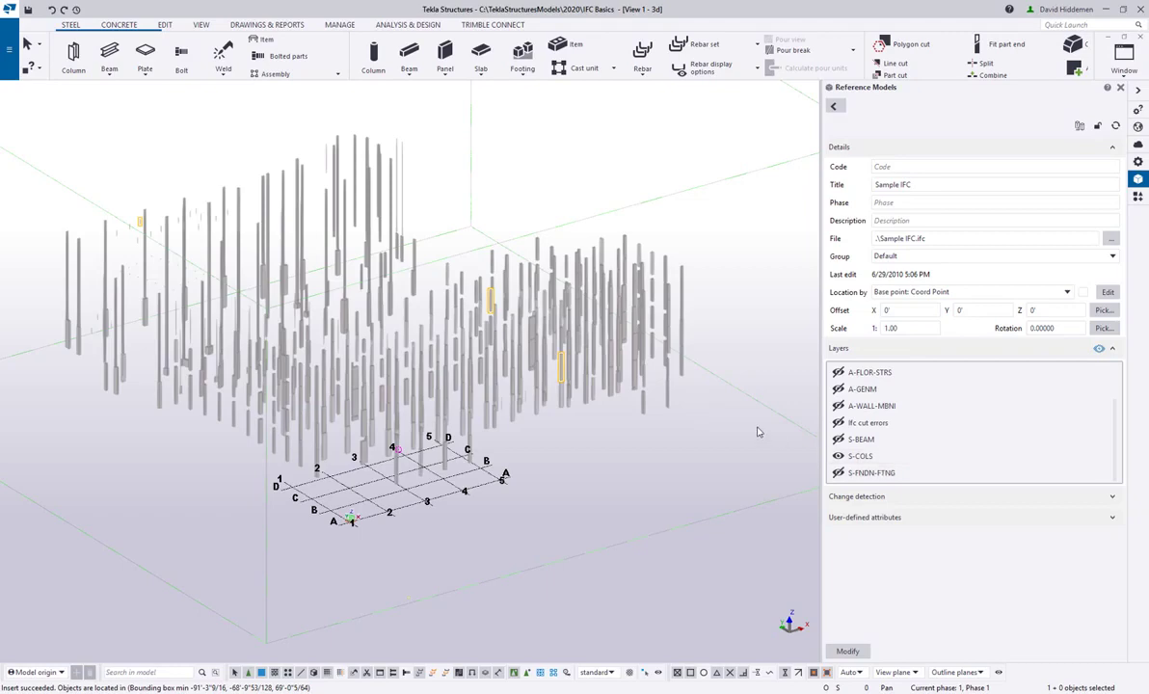
scroll(475, 367, "up", 3)
scroll(475, 366, "up", 4)
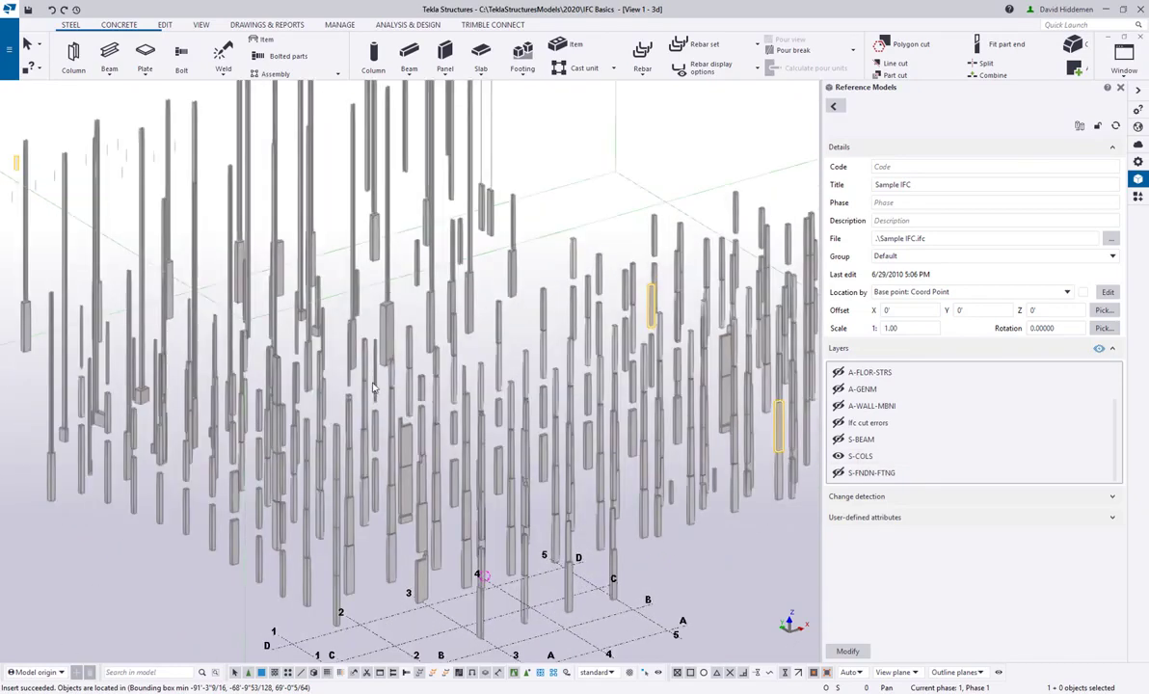
scroll(410, 378, "down", 4)
middle_click_drag(410, 378, 471, 469, "ctrl")
scroll(383, 342, "up", 6)
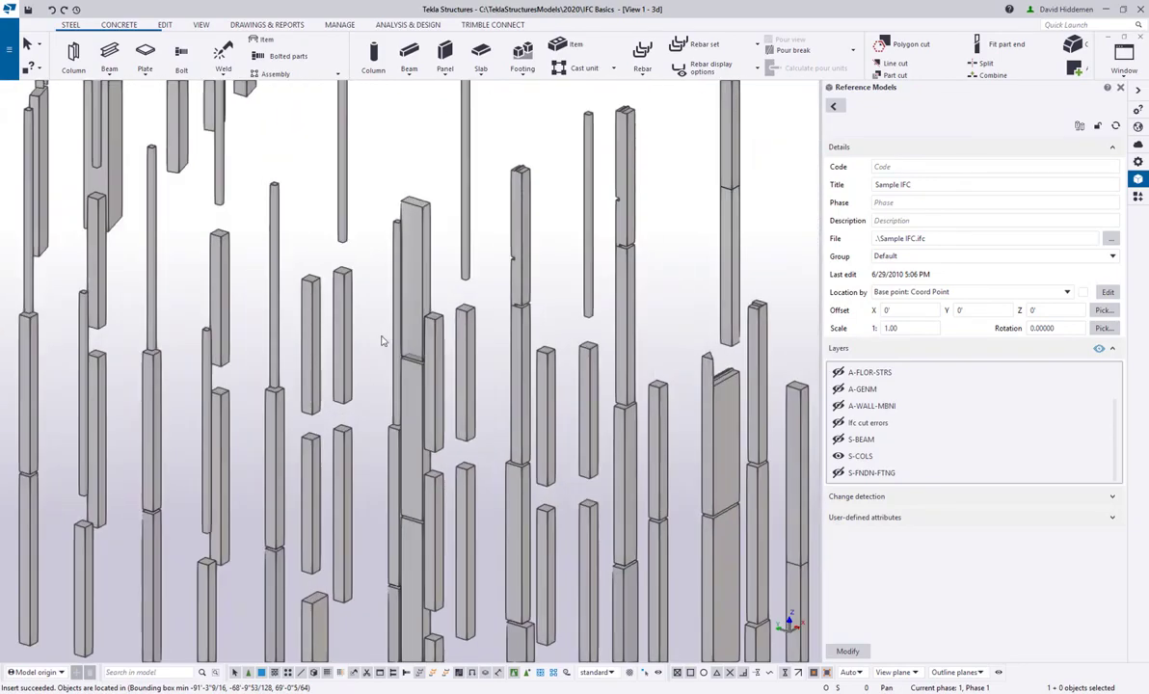
scroll(381, 340, "down", 5)
middle_click_drag(381, 341, 450, 376)
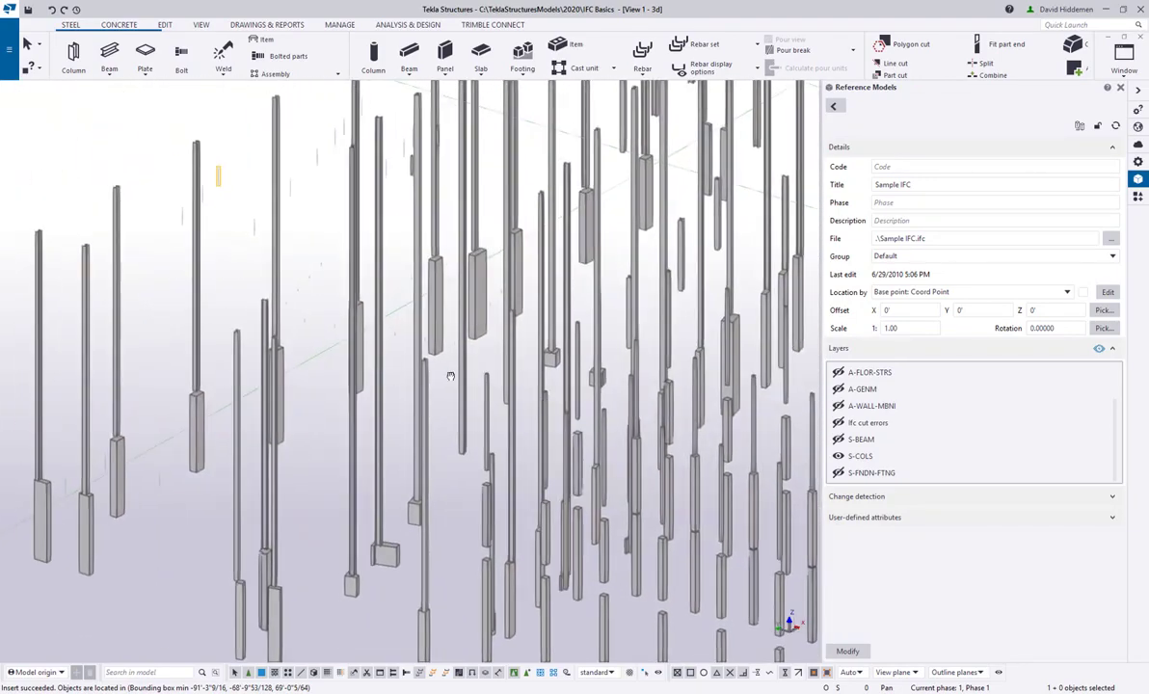
scroll(450, 376, "up", 5)
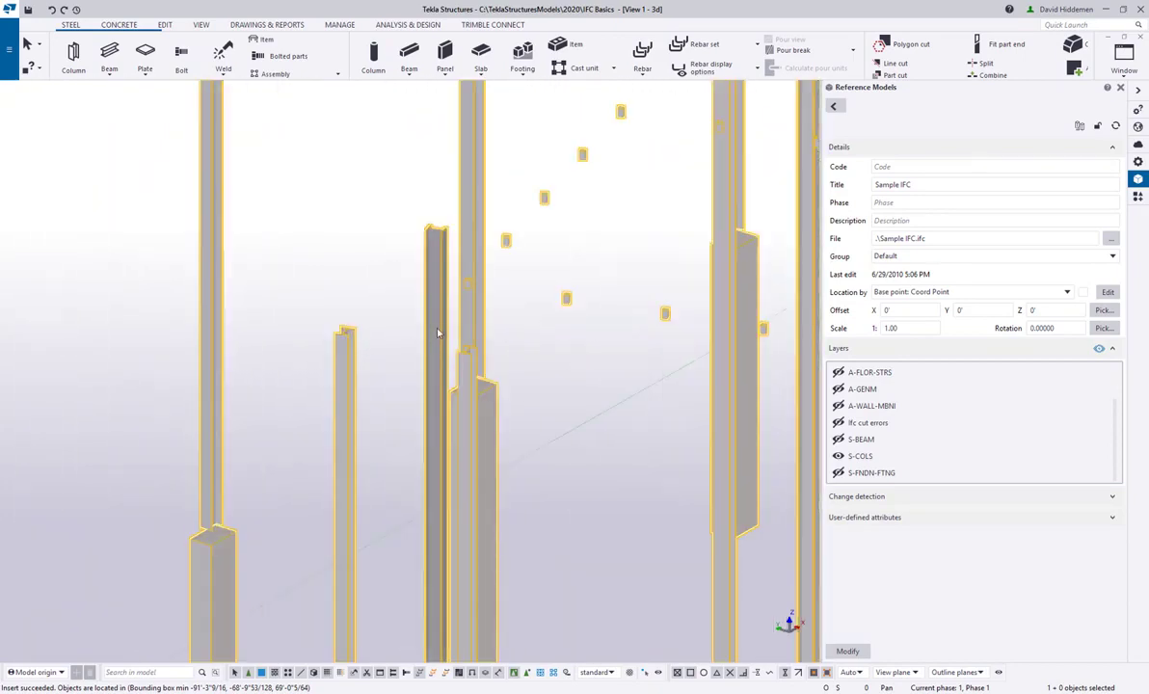
scroll(436, 333, "down", 7)
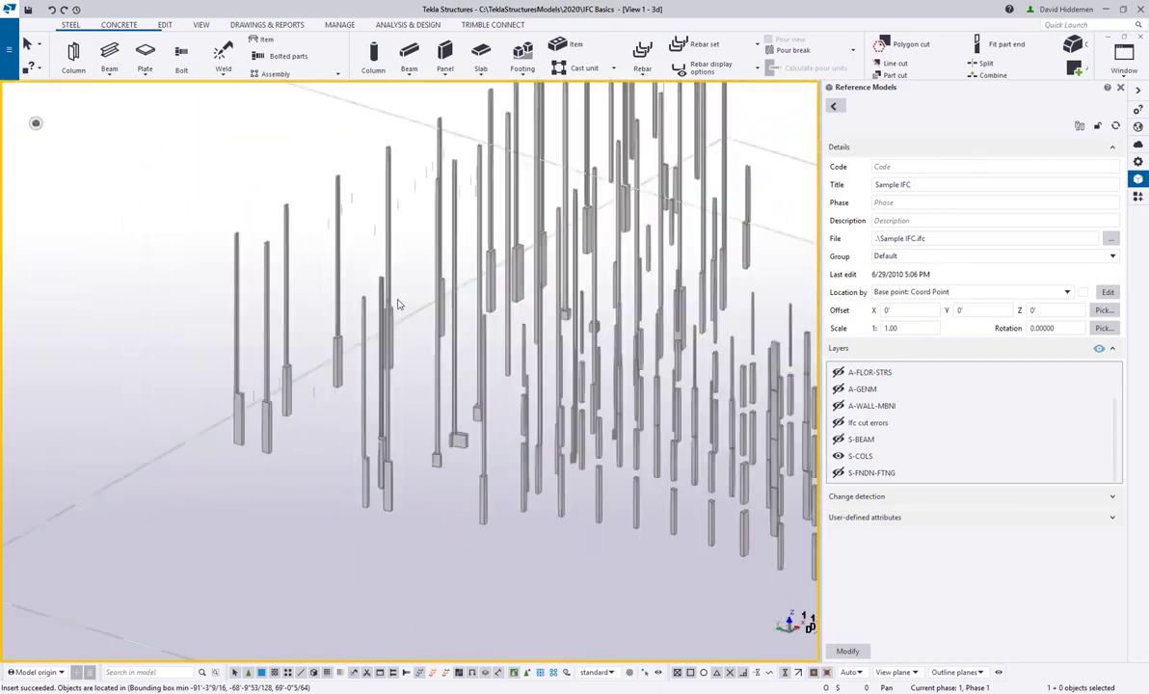
scroll(399, 304, "down", 3)
middle_click_drag(398, 305, 454, 323, "ctrl")
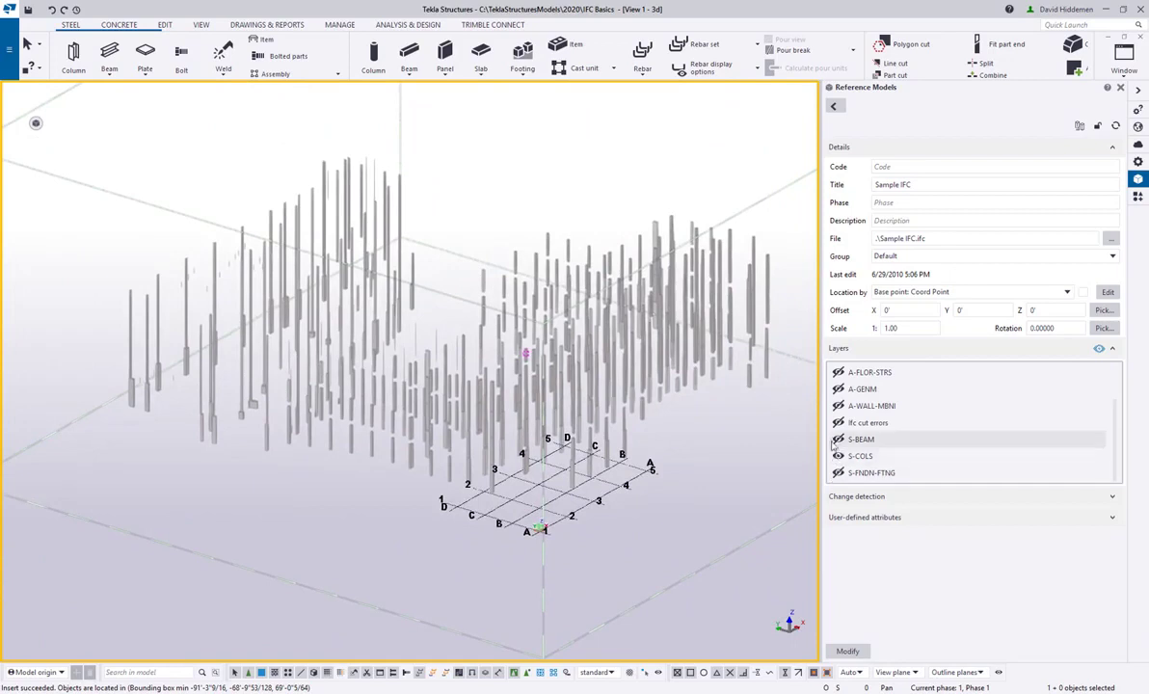
Turn on the S-BEAM and S-COLS reference layers and orbit around the full steel frame.
left_click(838, 440)
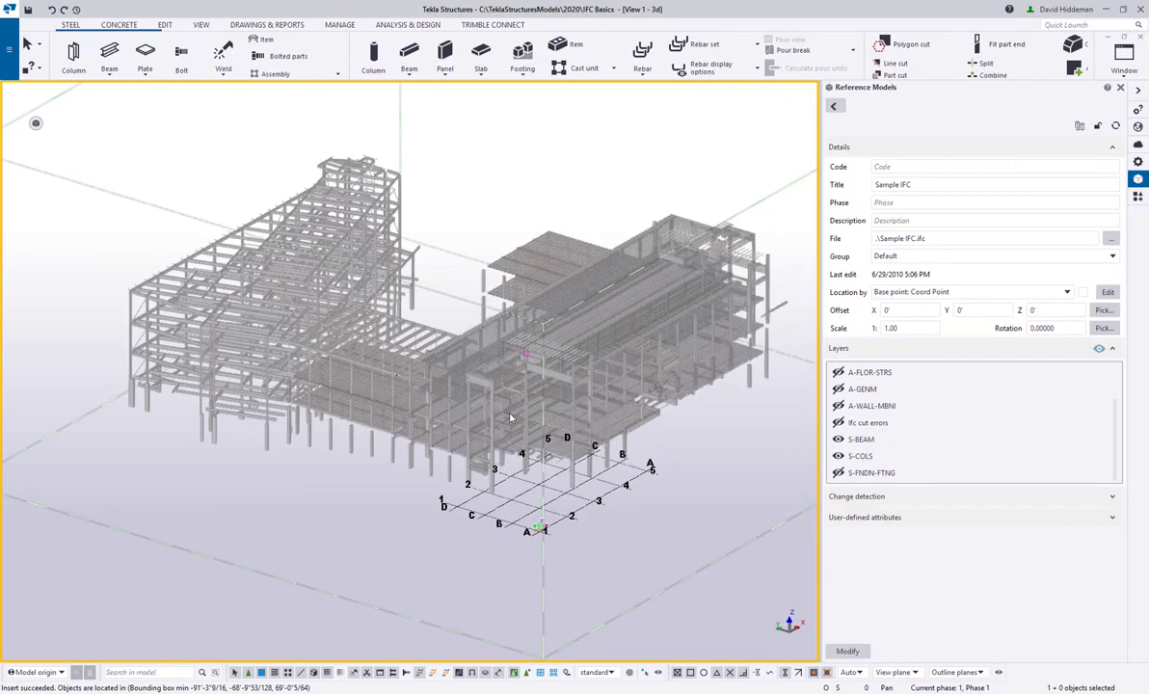
middle_click_drag(496, 297, 497, 333, "ctrl")
scroll(439, 410, "up", 5)
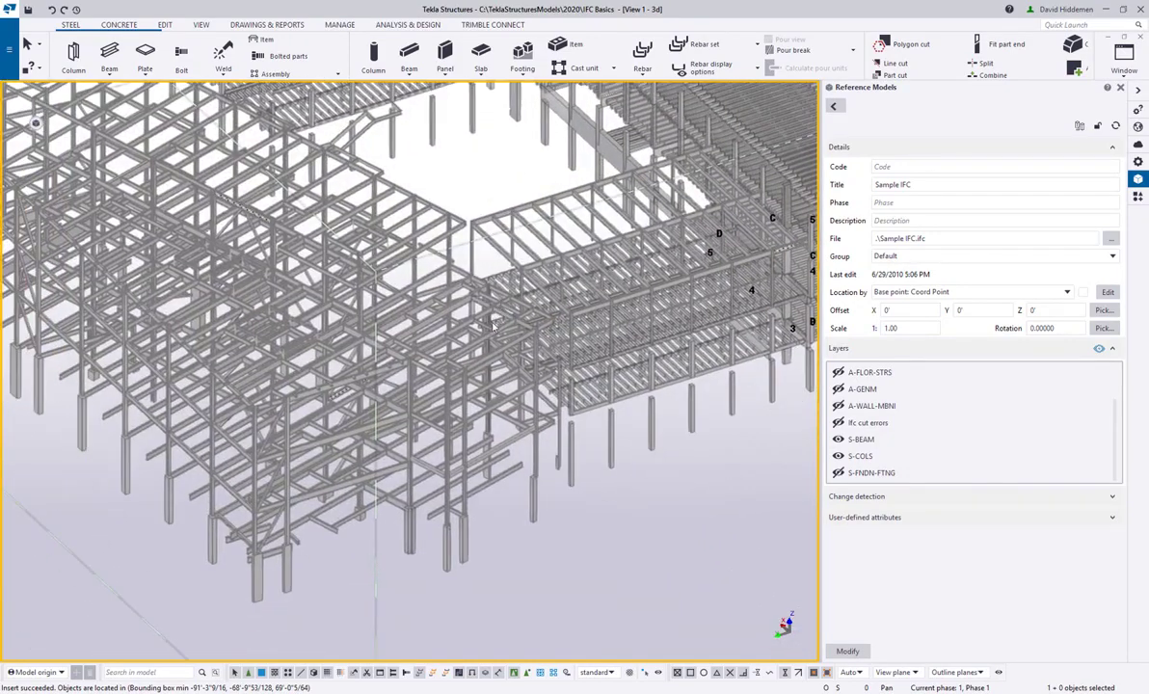
left_click(837, 457)
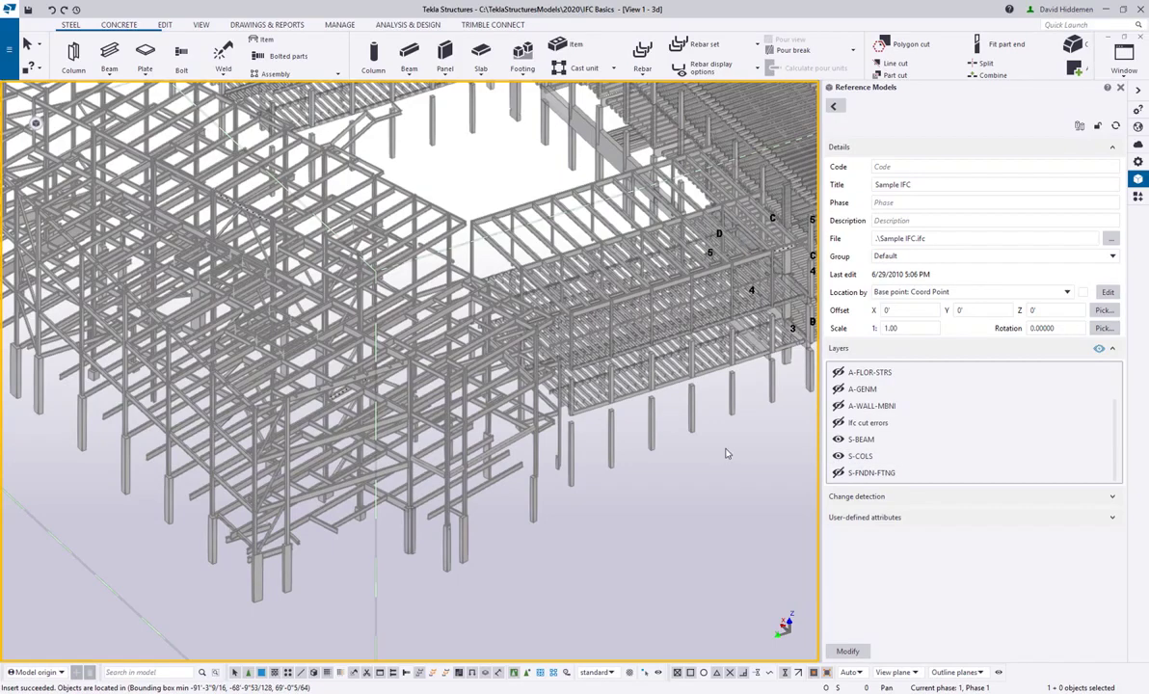
middle_click_drag(620, 397, 675, 386, "ctrl")
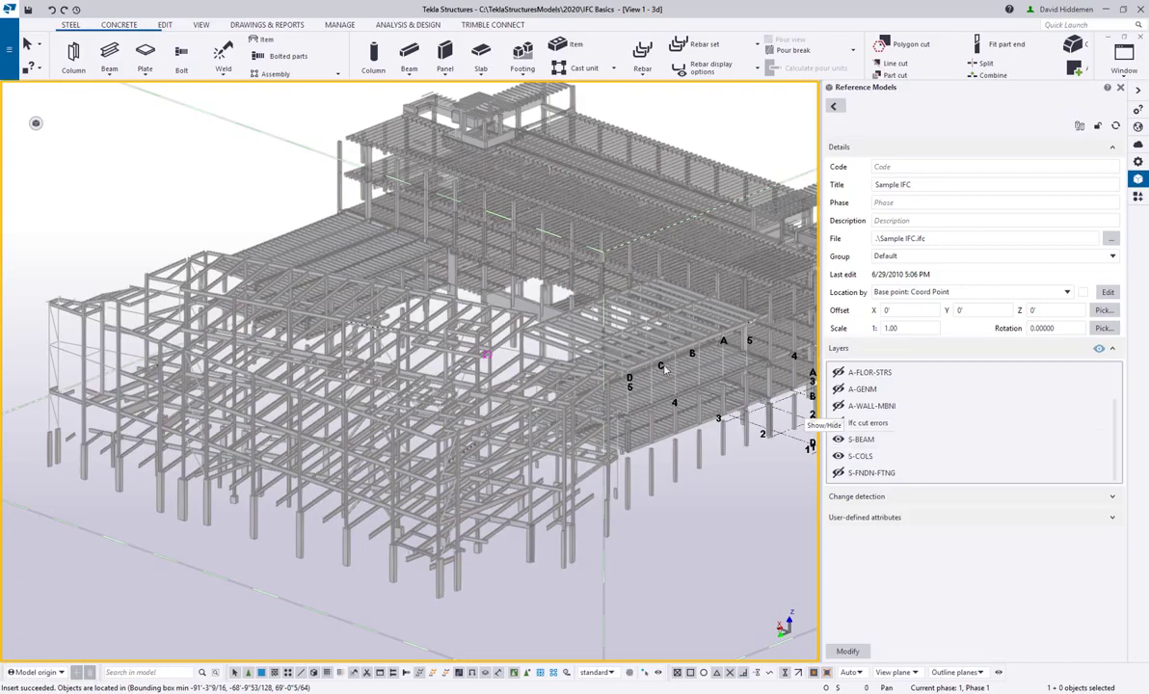
scroll(395, 321, "down", 6)
middle_click_drag(396, 321, 437, 384, "ctrl")
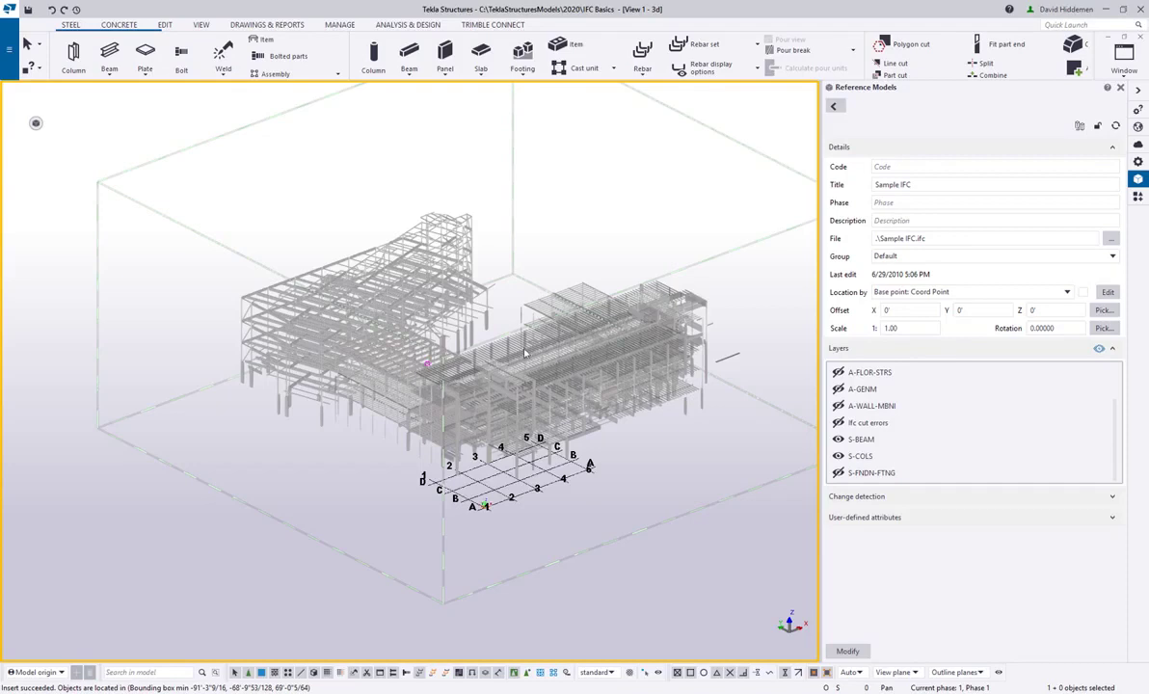
Open the saved selection filter list, currently 'standard', and scroll through it.
middle_click_drag(425, 254, 522, 336)
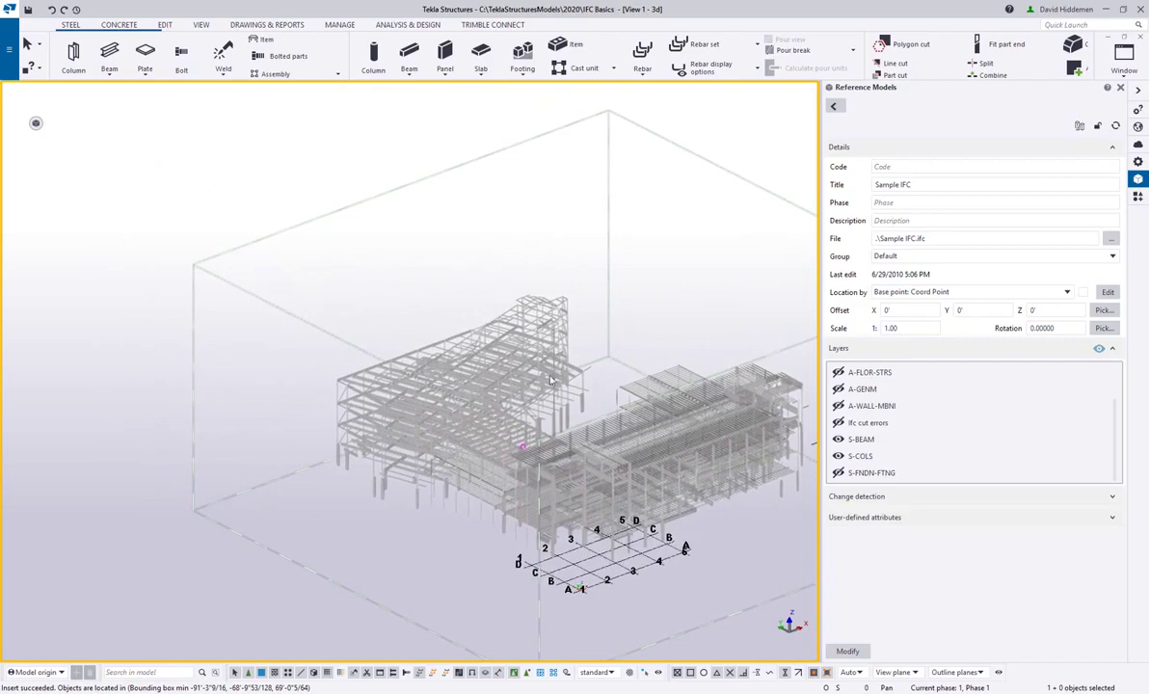
scroll(558, 357, "up", 6)
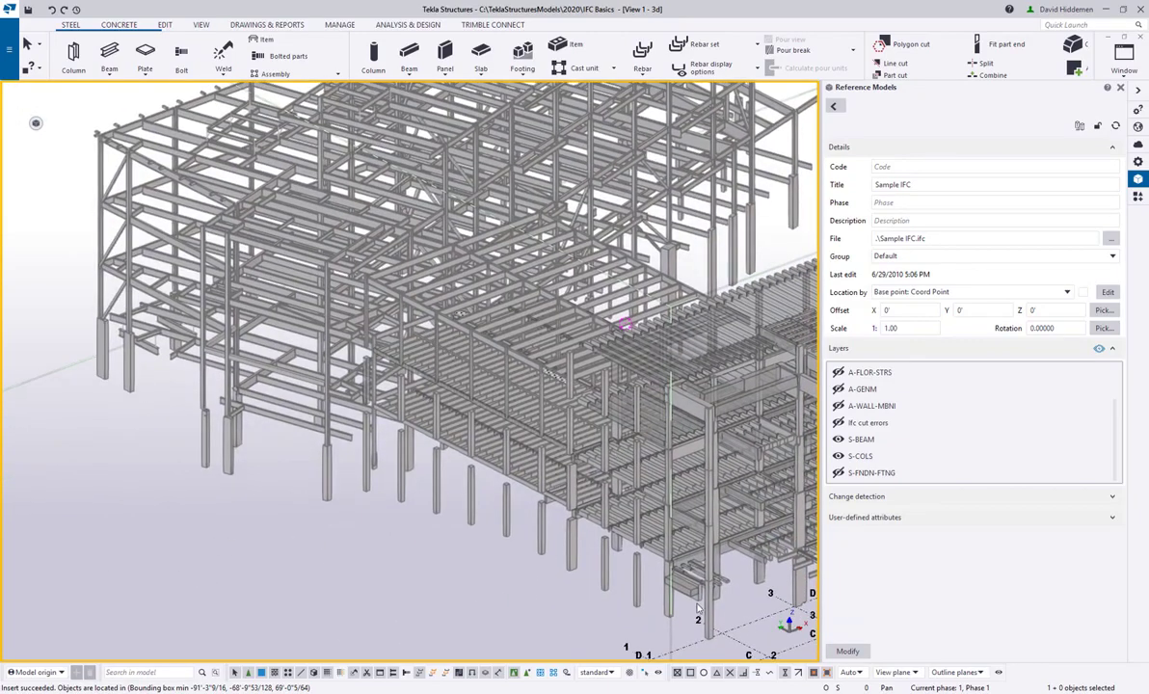
left_click(611, 673)
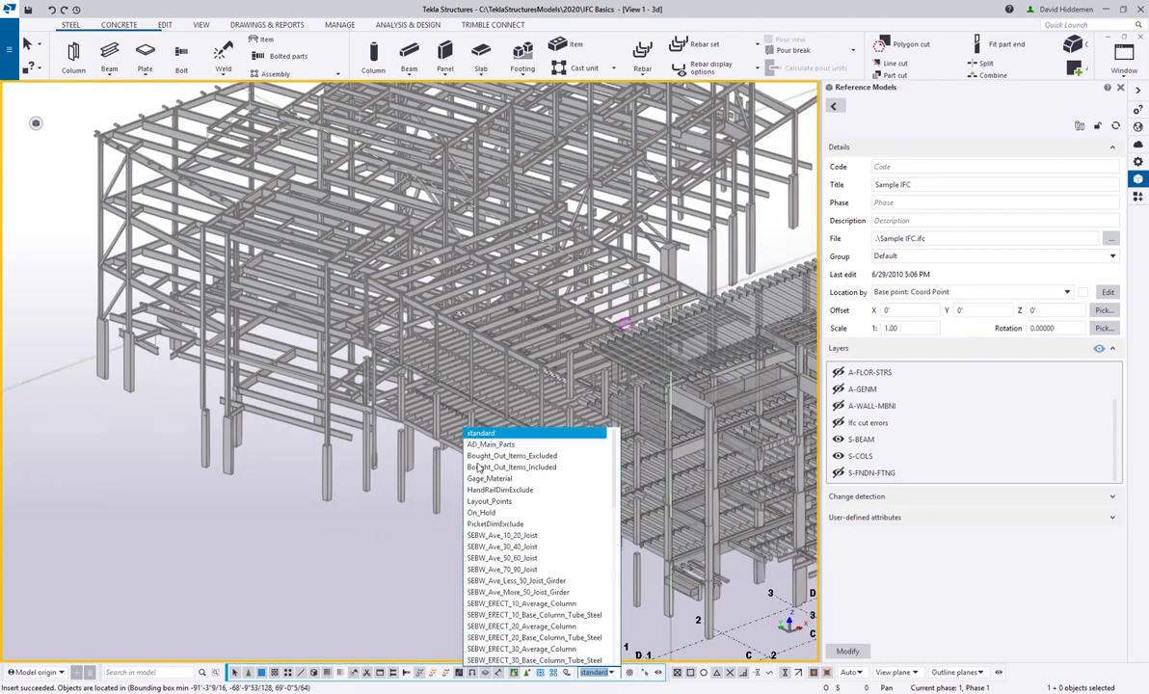
scroll(539, 538, "down", 4)
scroll(539, 537, "down", 4)
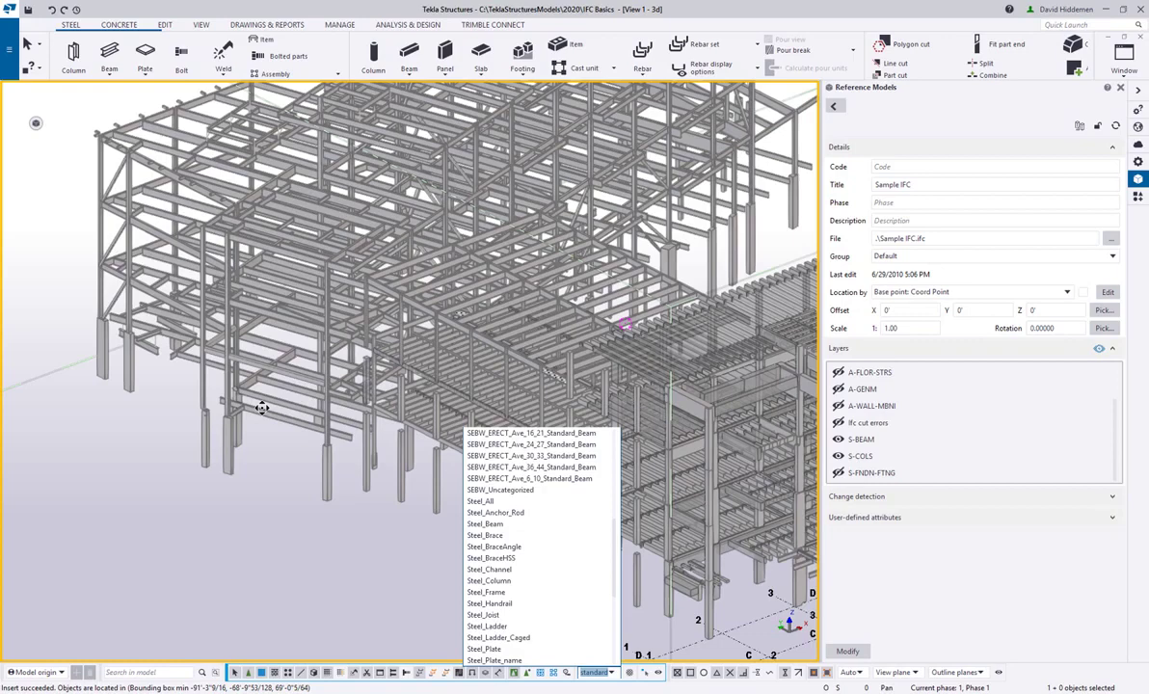
Keep the 'standard' filter, zoom into the frame and select all reference members with Ctrl+A.
left_click(262, 408)
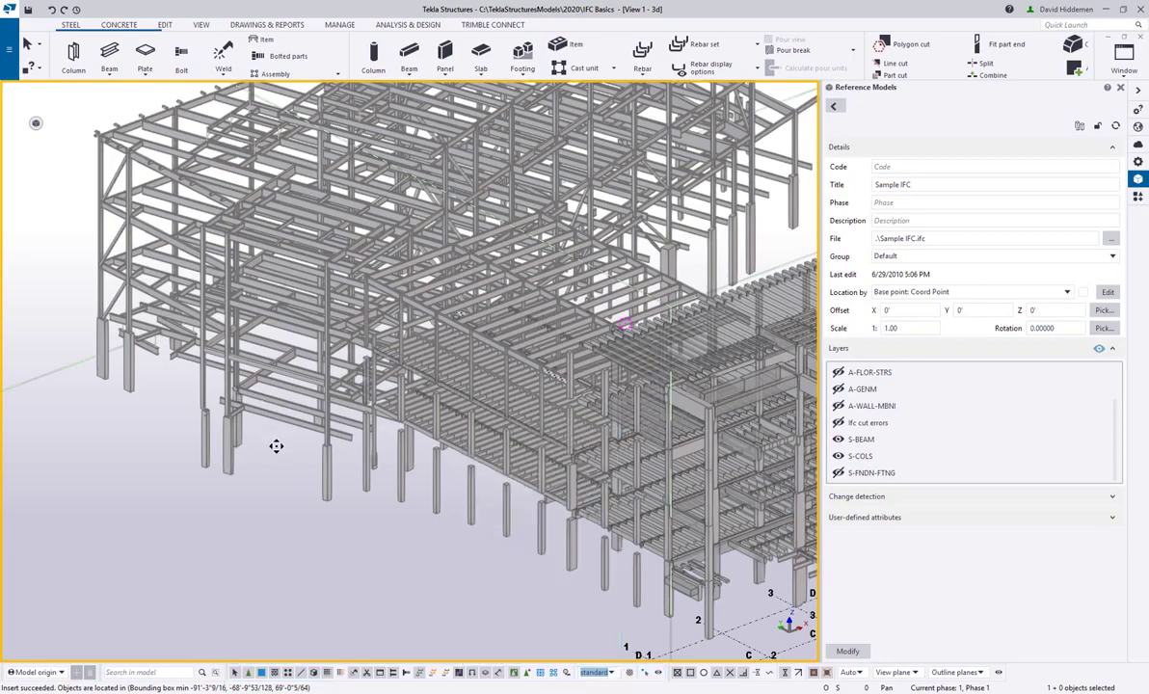
scroll(275, 424, "up", 3)
scroll(285, 410, "up", 3)
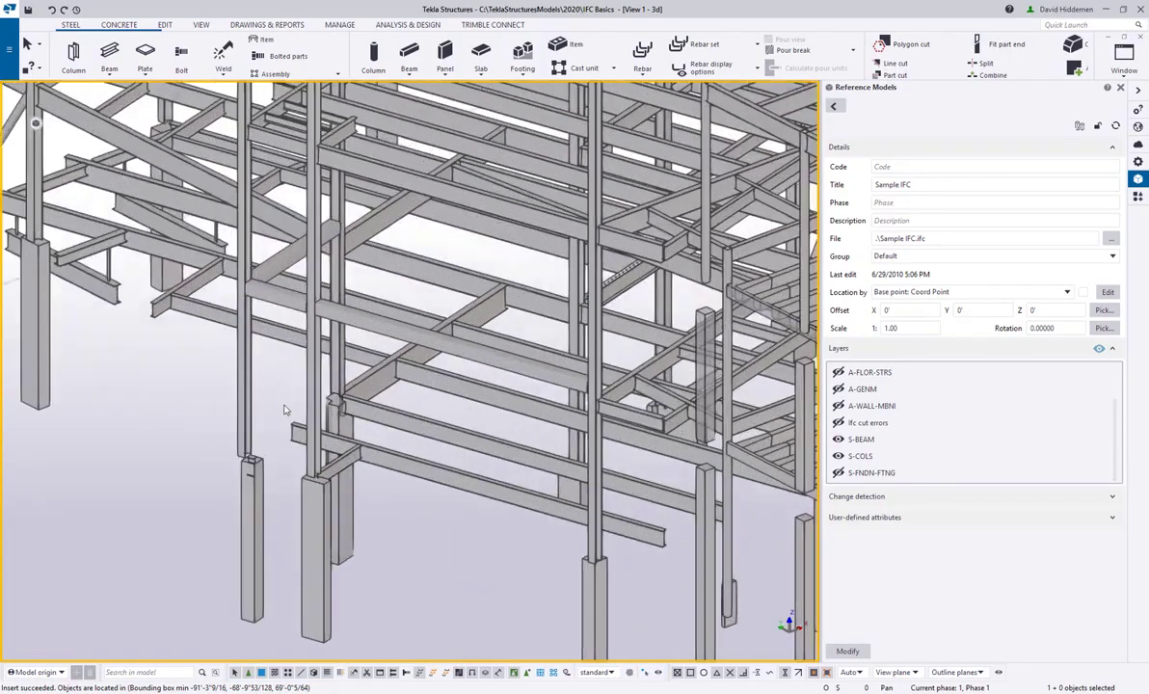
middle_click_drag(273, 451, 405, 462)
scroll(405, 462, "up", 1)
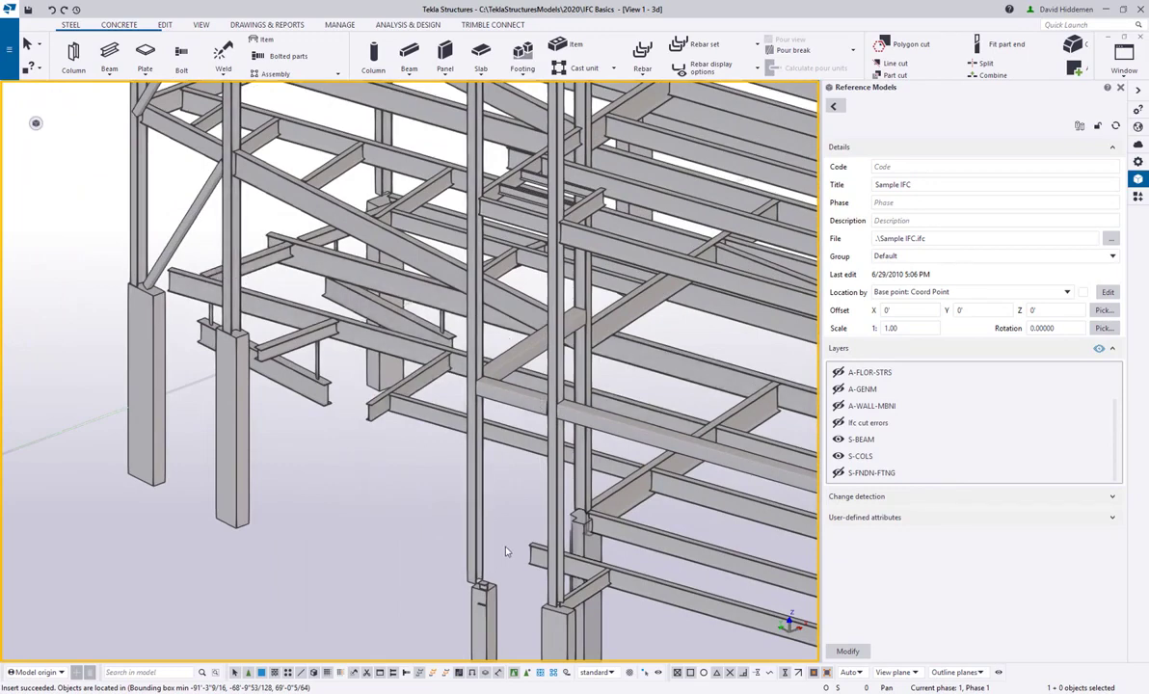
key("ctrl+a")
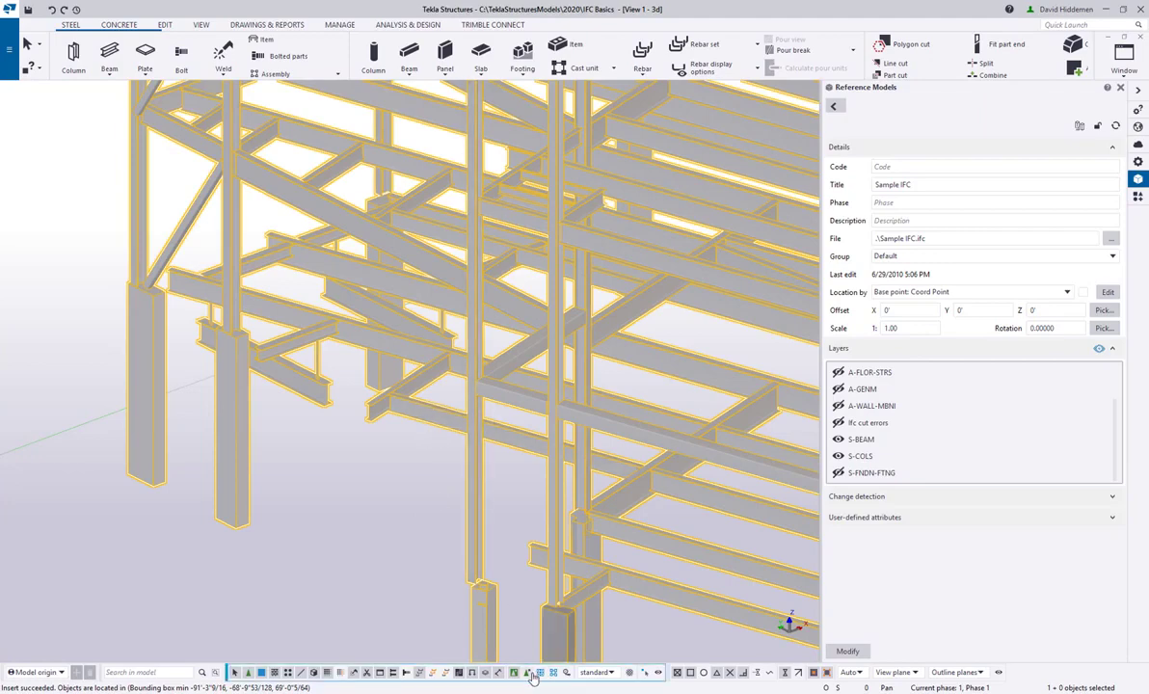
Open the Inquire object report for a single W10X45 column.
left_click(474, 492)
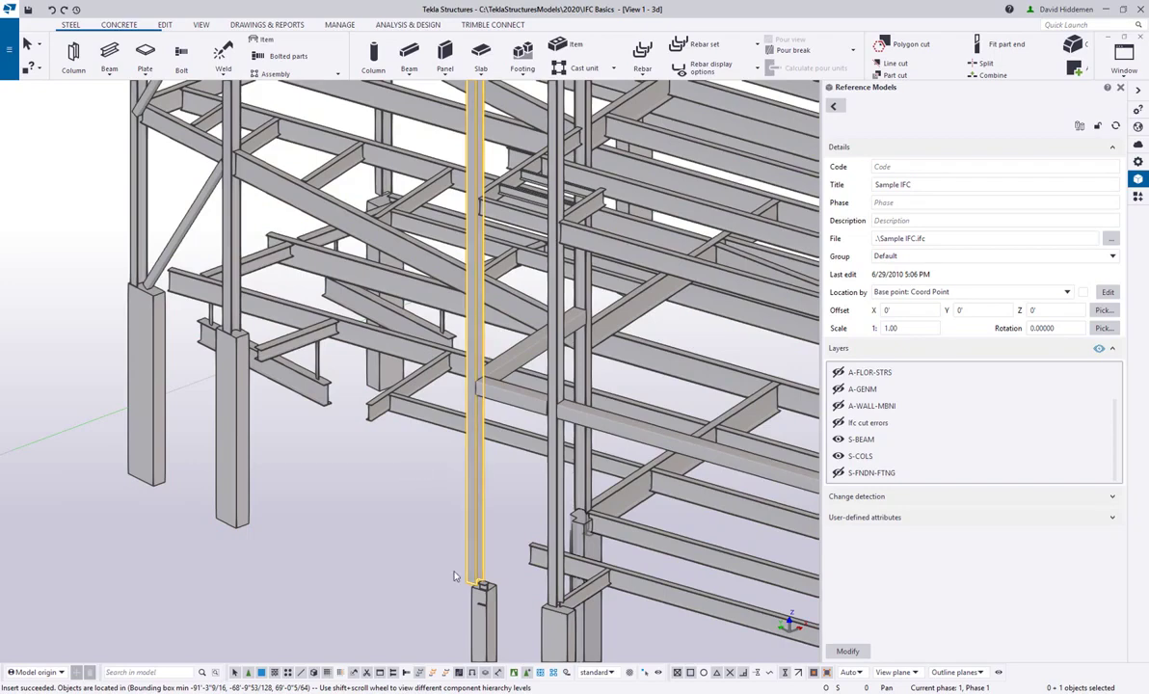
right_click(475, 470)
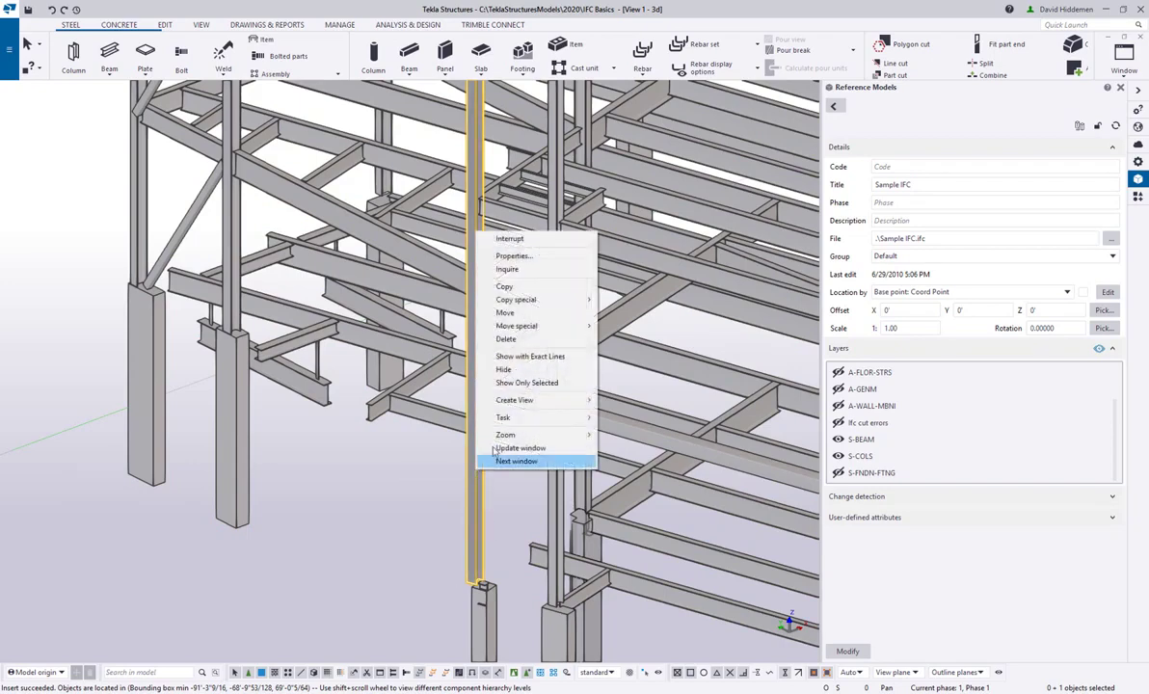
left_click(526, 270)
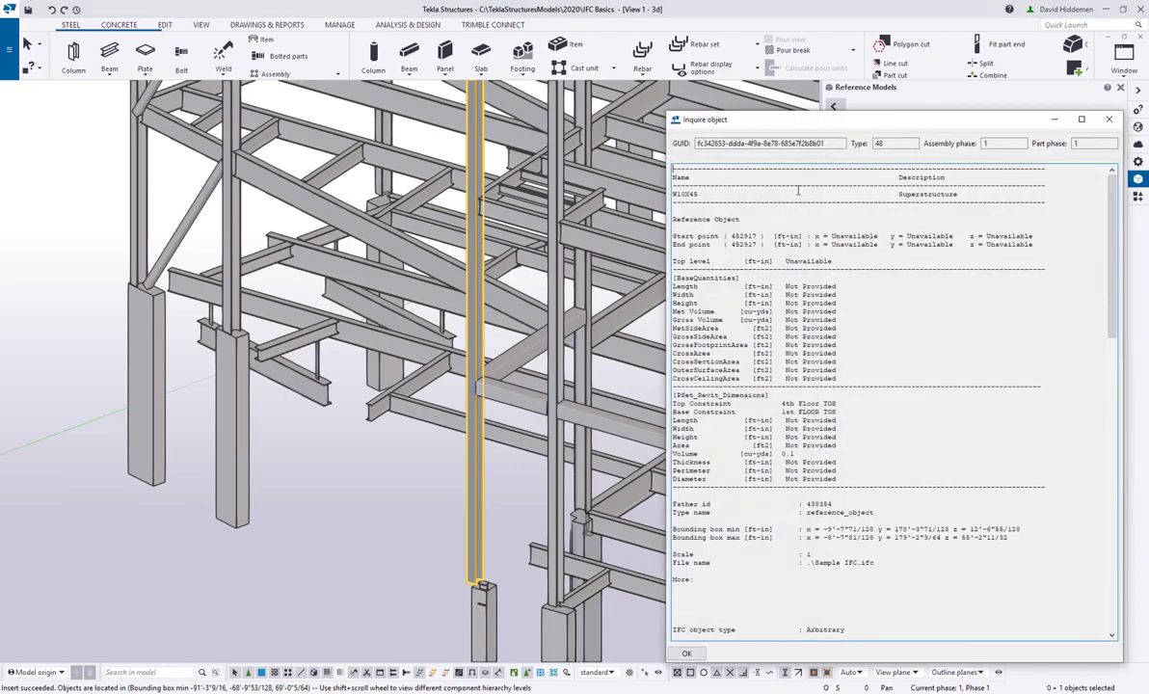
Move the report aside and highlight its Type name, File name and W10X45 Profile name entries.
left_click_drag(816, 126, 805, 60)
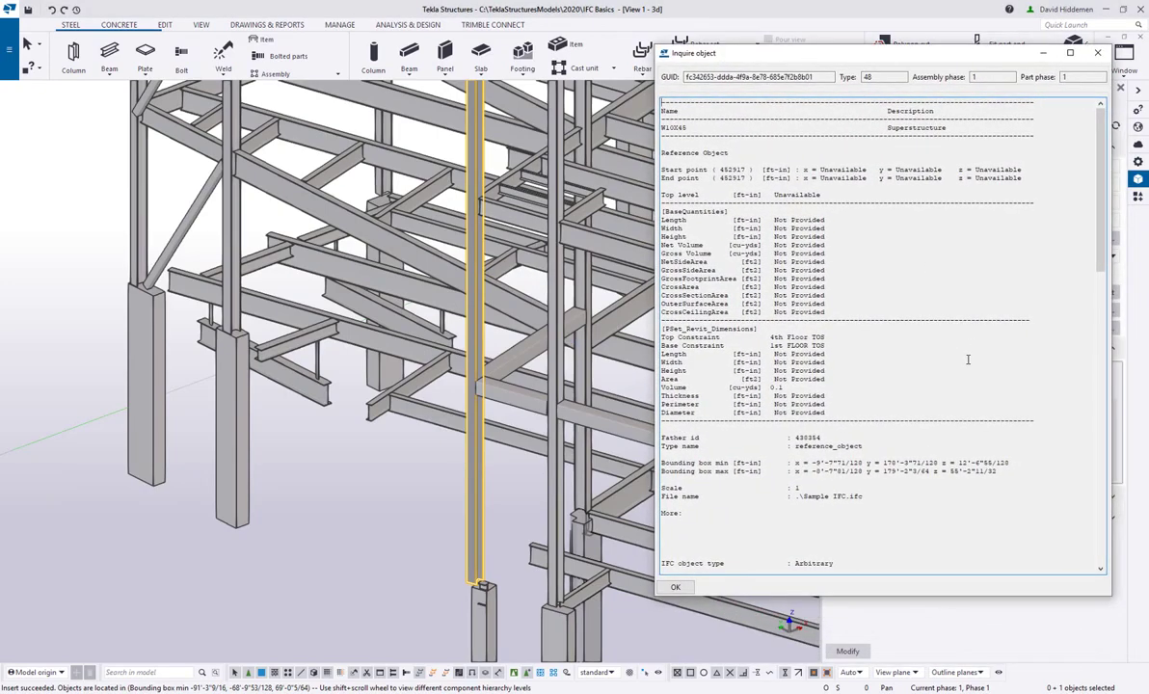
scroll(974, 368, "down", 4)
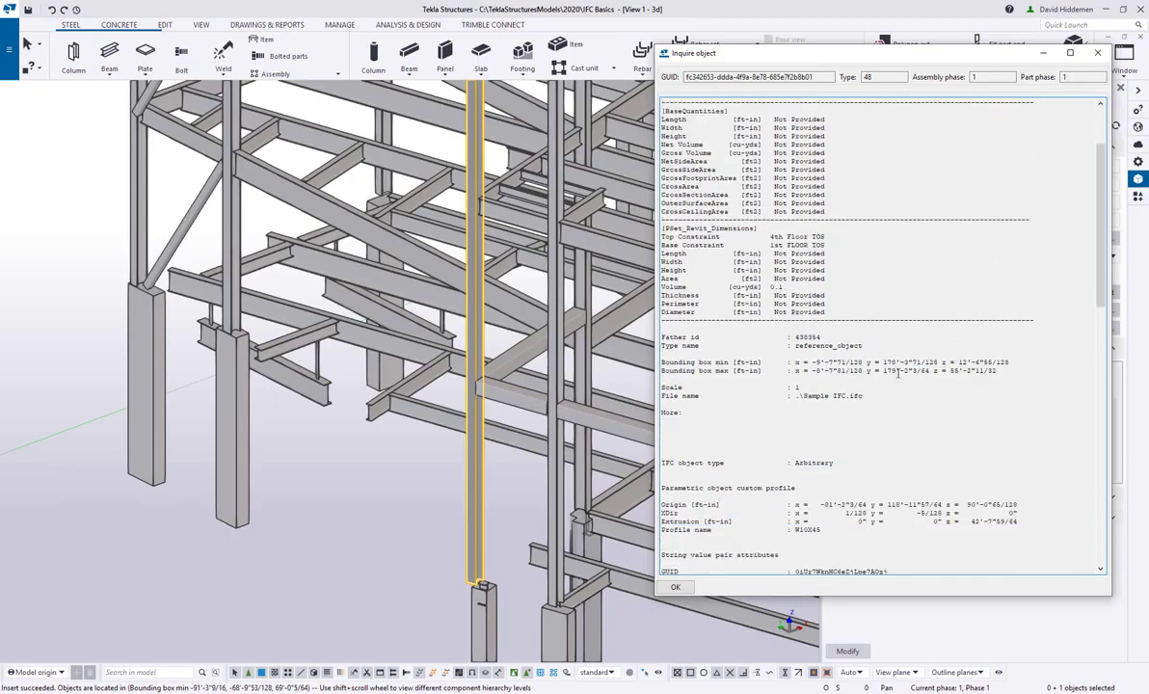
left_click_drag(863, 345, 798, 336)
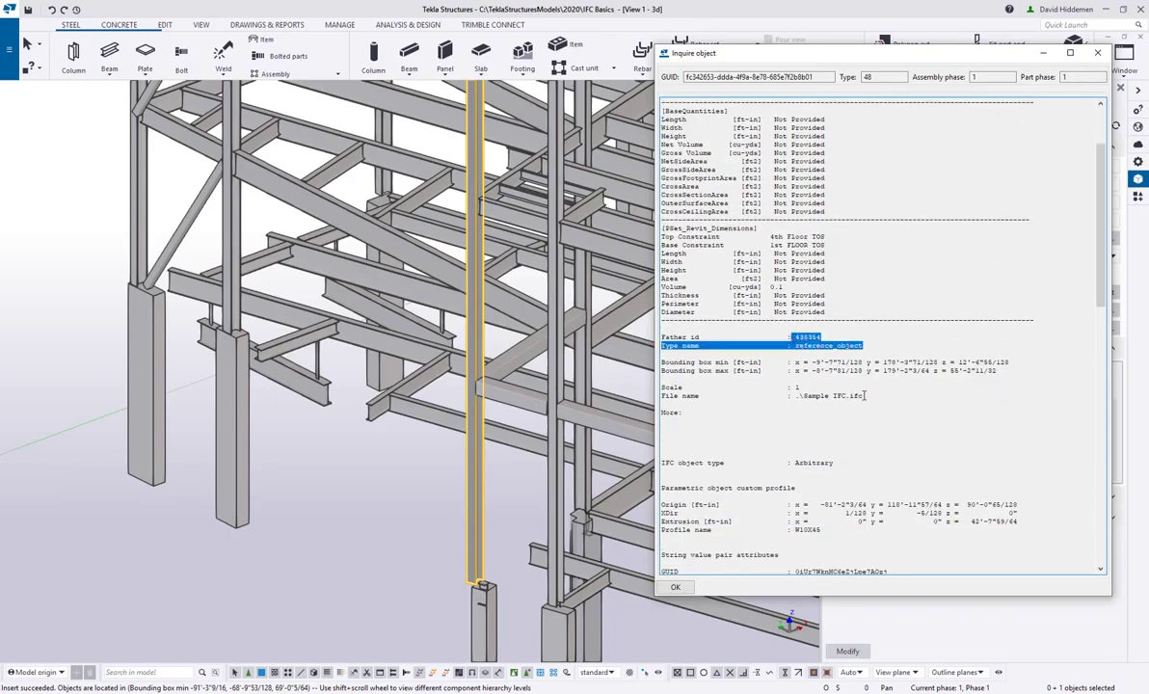
left_click_drag(865, 395, 791, 387)
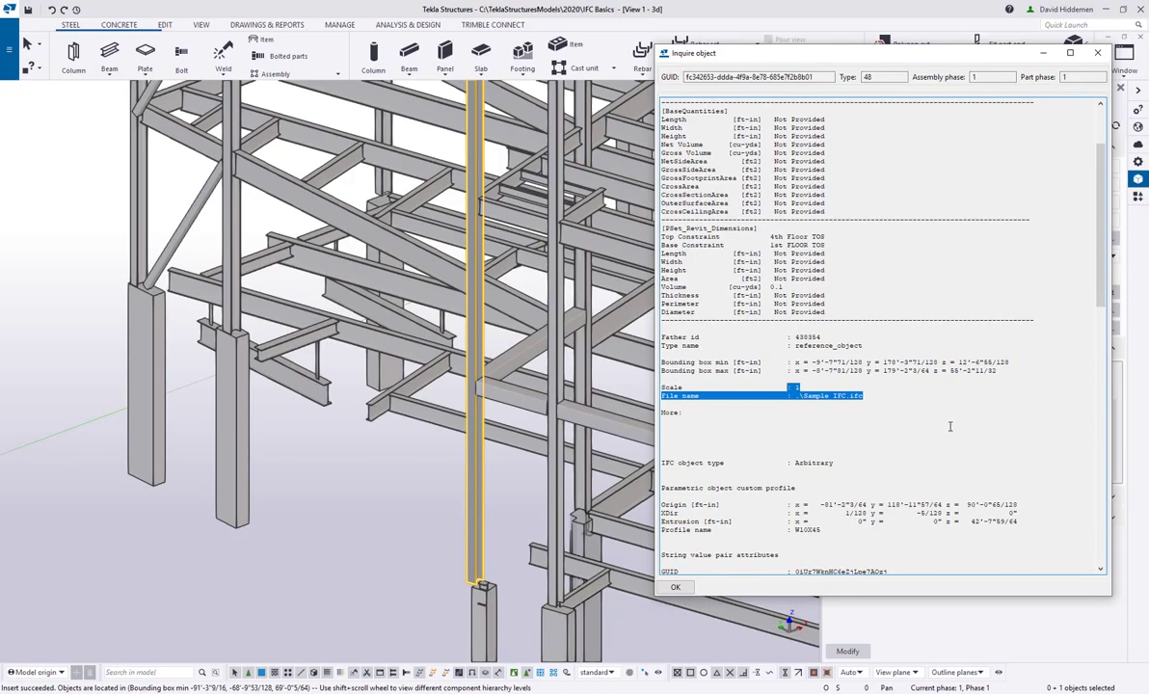
scroll(943, 425, "down", 8)
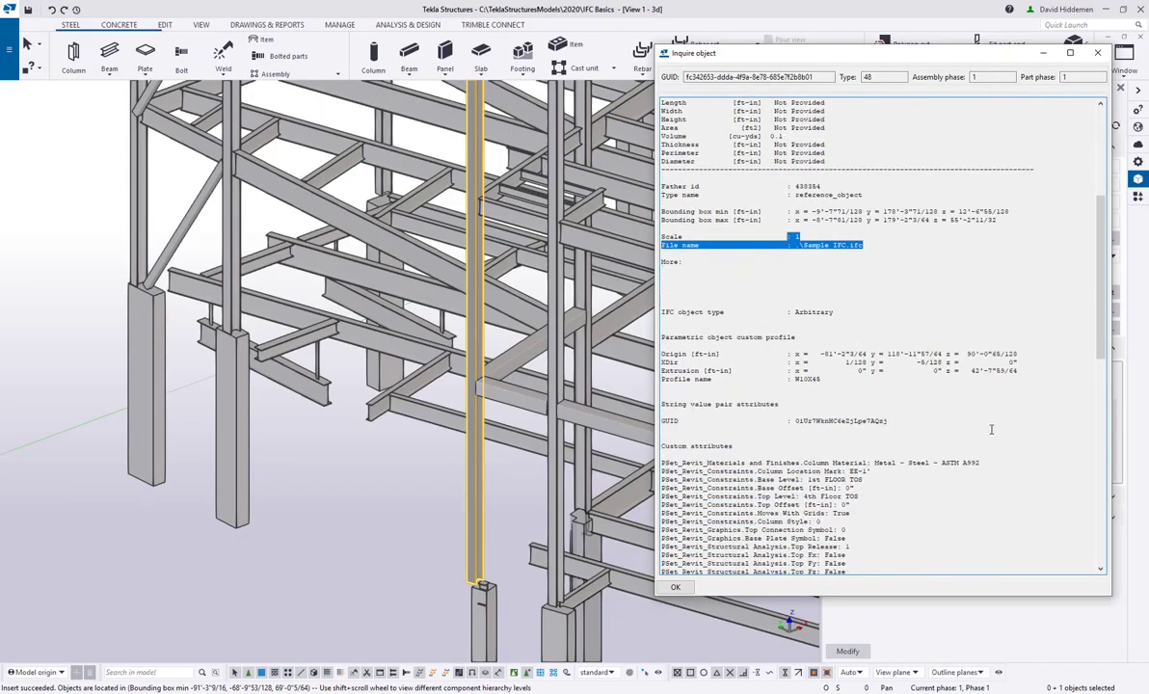
left_click_drag(827, 329, 655, 328)
Scroll the report to the Pset_ColumnCommon.Reference line reading W-Wide Flange-Column:W10X45.
scroll(961, 413, "down", 2)
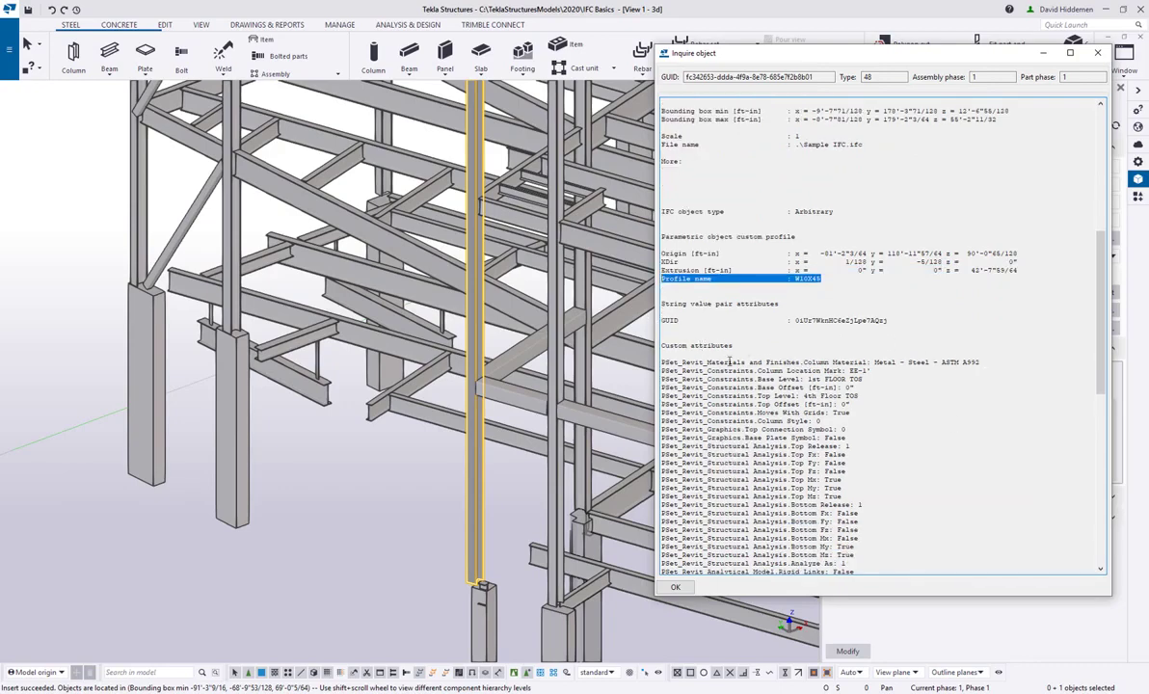
scroll(771, 357, "down", 2)
scroll(885, 384, "down", 2)
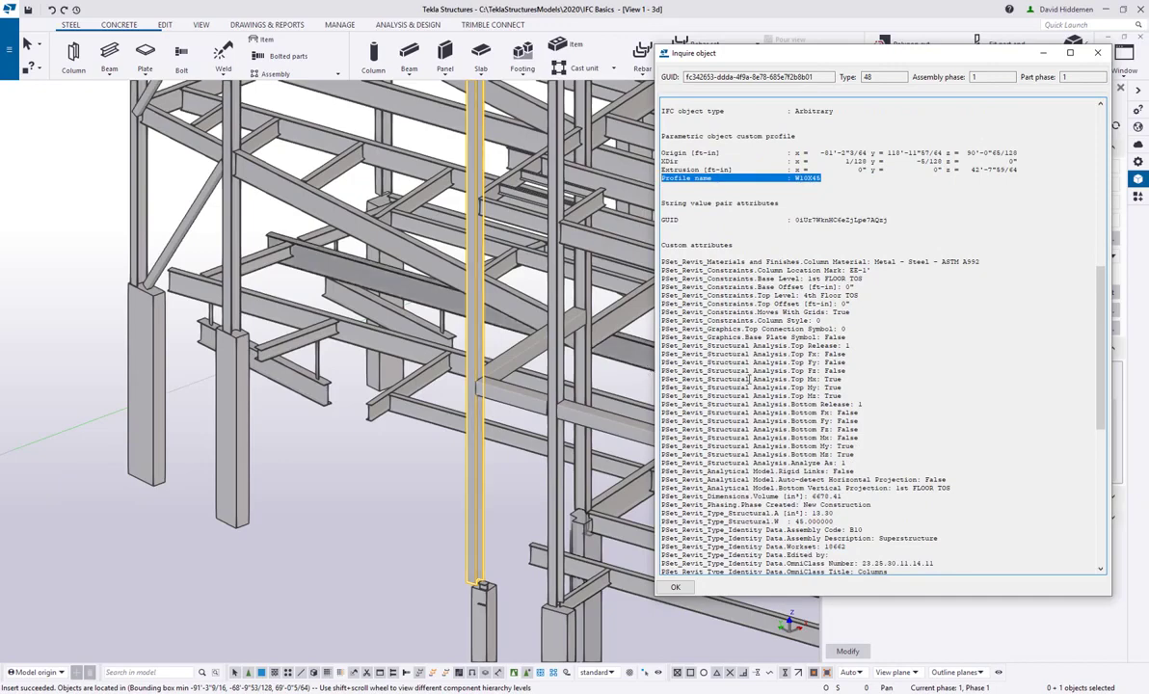
scroll(858, 393, "down", 8)
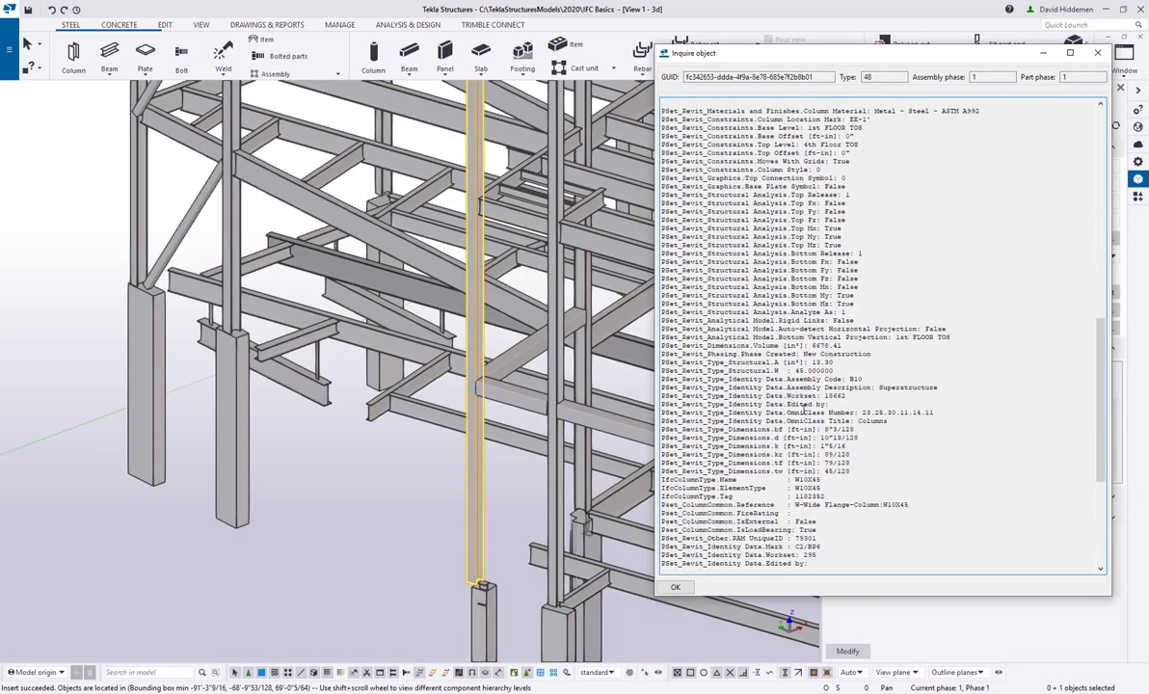
scroll(945, 464, "down", 7)
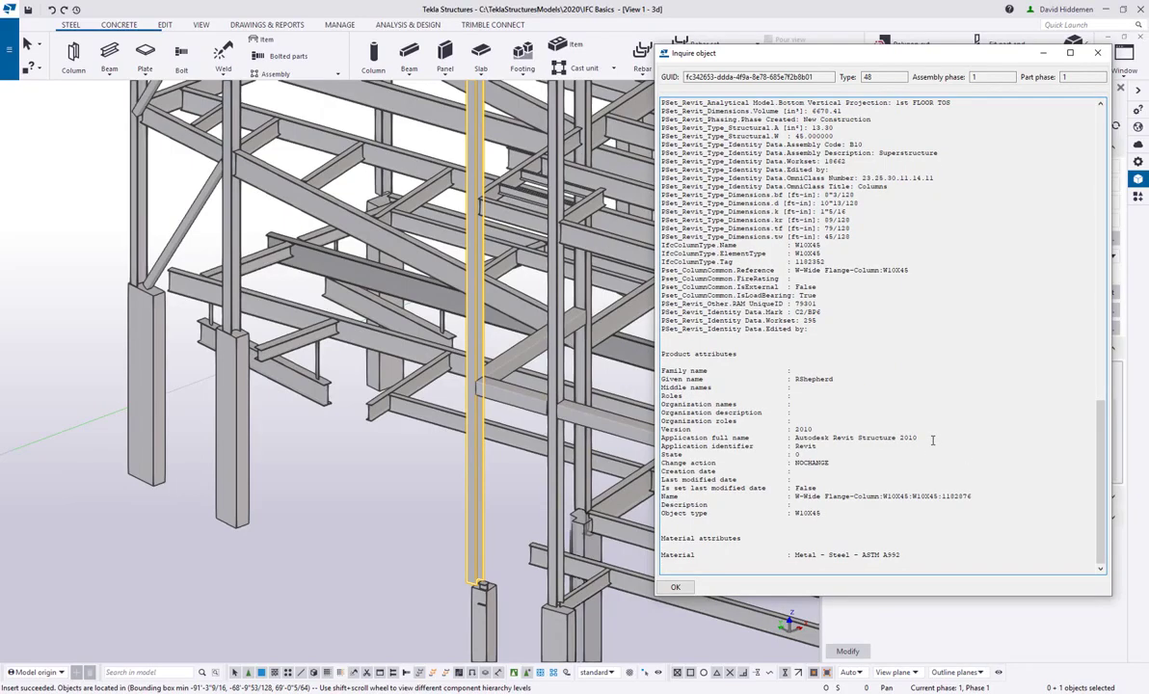
scroll(933, 440, "up", 3)
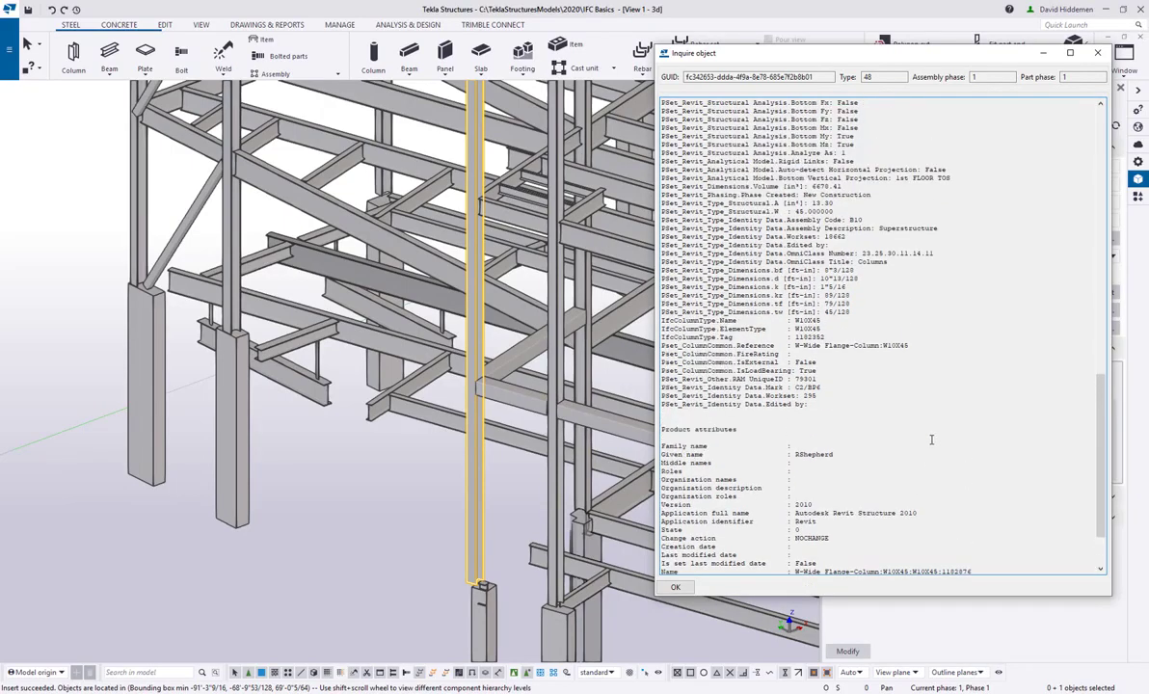
scroll(931, 440, "up", 1)
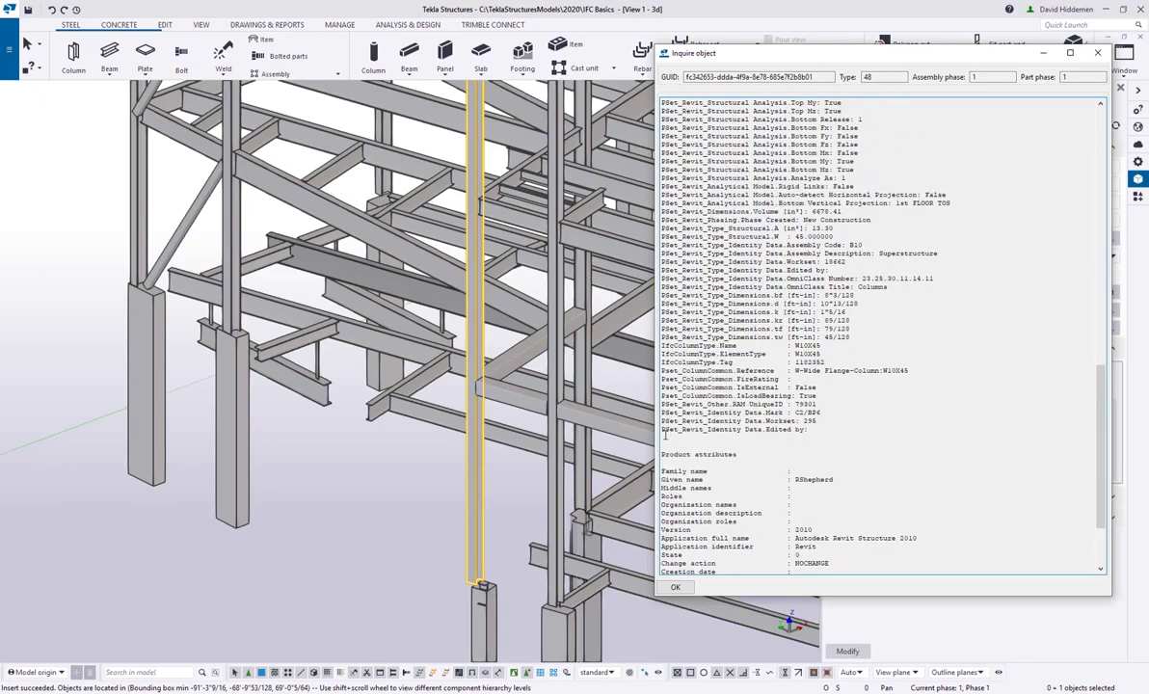
Open the Selection Filter dialog beside the model and clear the current selection.
left_click(630, 672)
left_click_drag(675, 412, 156, 414)
left_click_drag(503, 396, 130, 87)
left_click(36, 122)
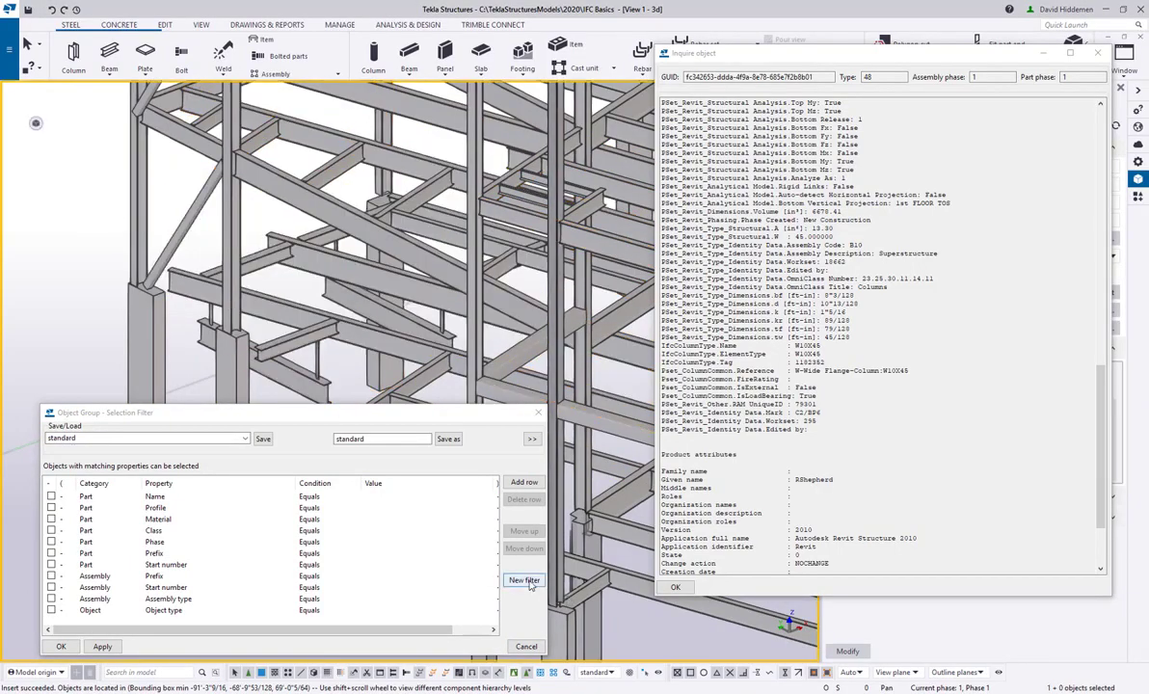
Create a new filter with one condition row whose category is Template.
left_click(525, 580)
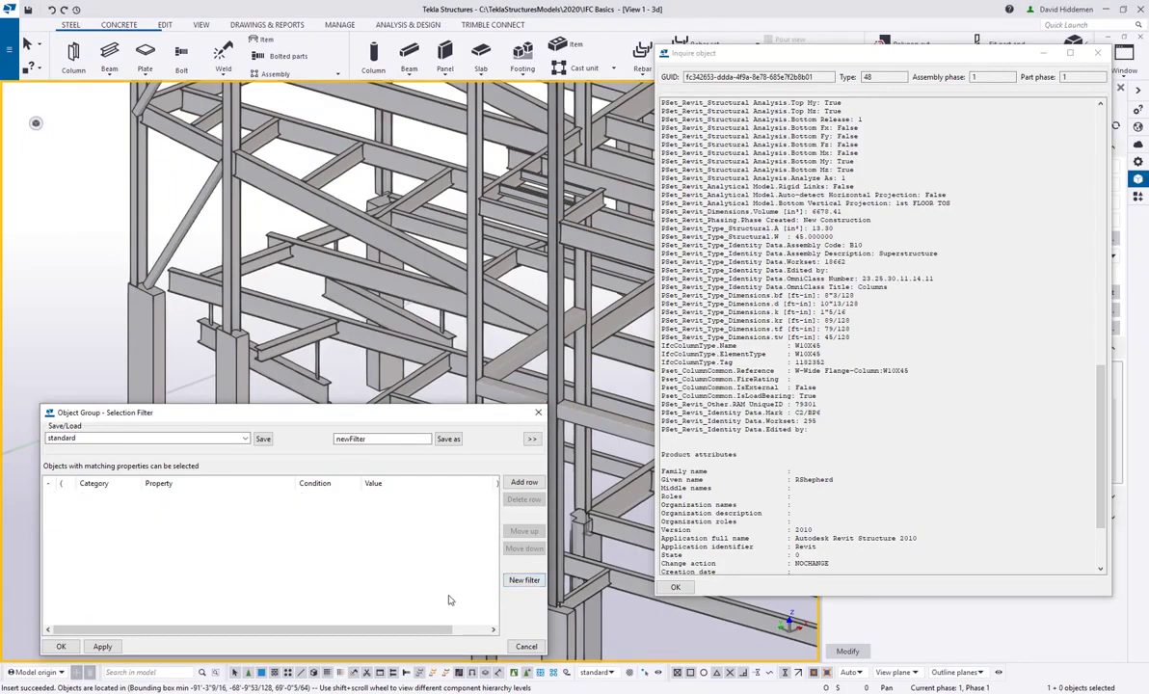
left_click(523, 482)
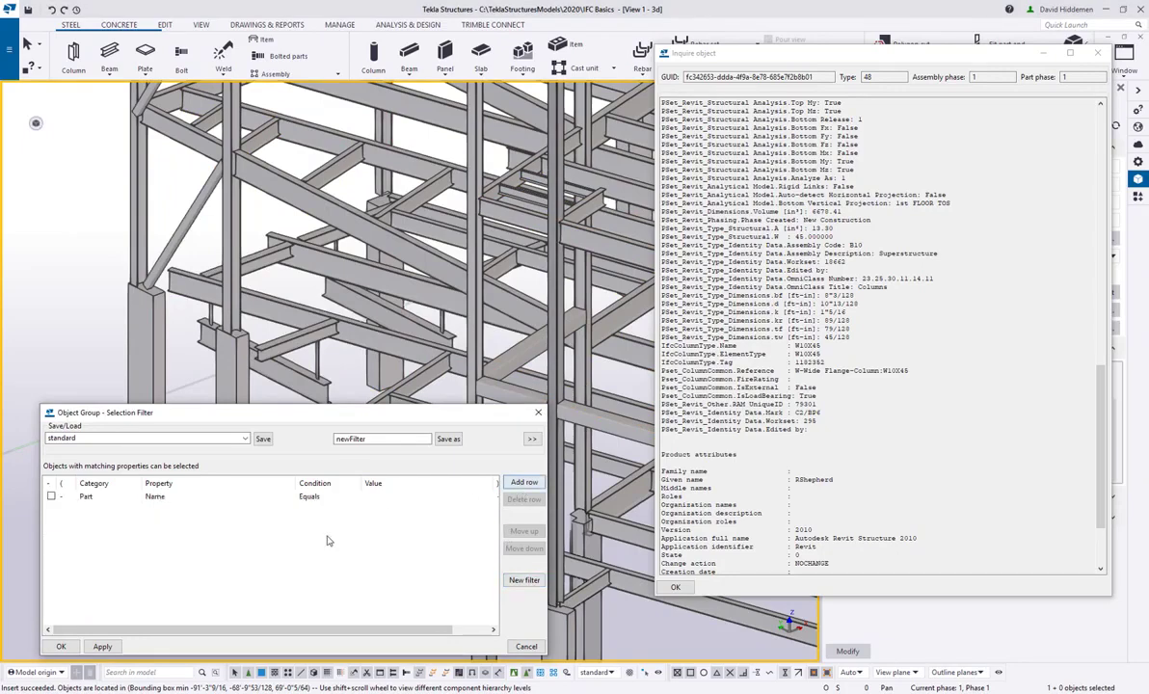
left_click(111, 498)
left_click(135, 497)
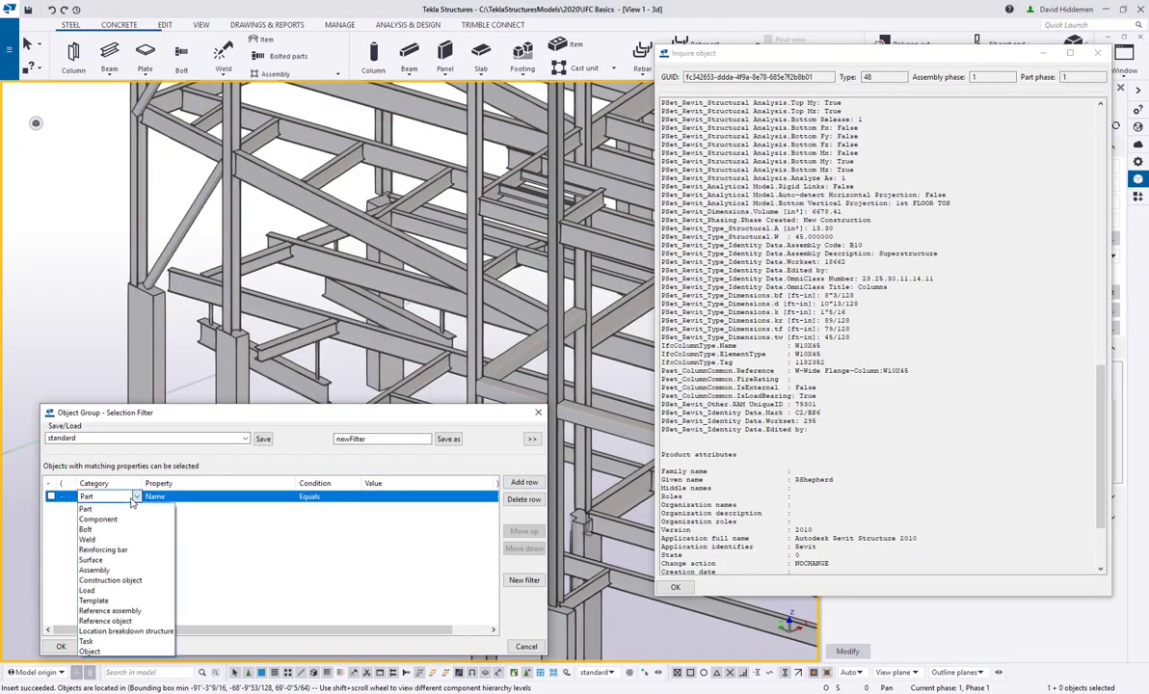
left_click(149, 602)
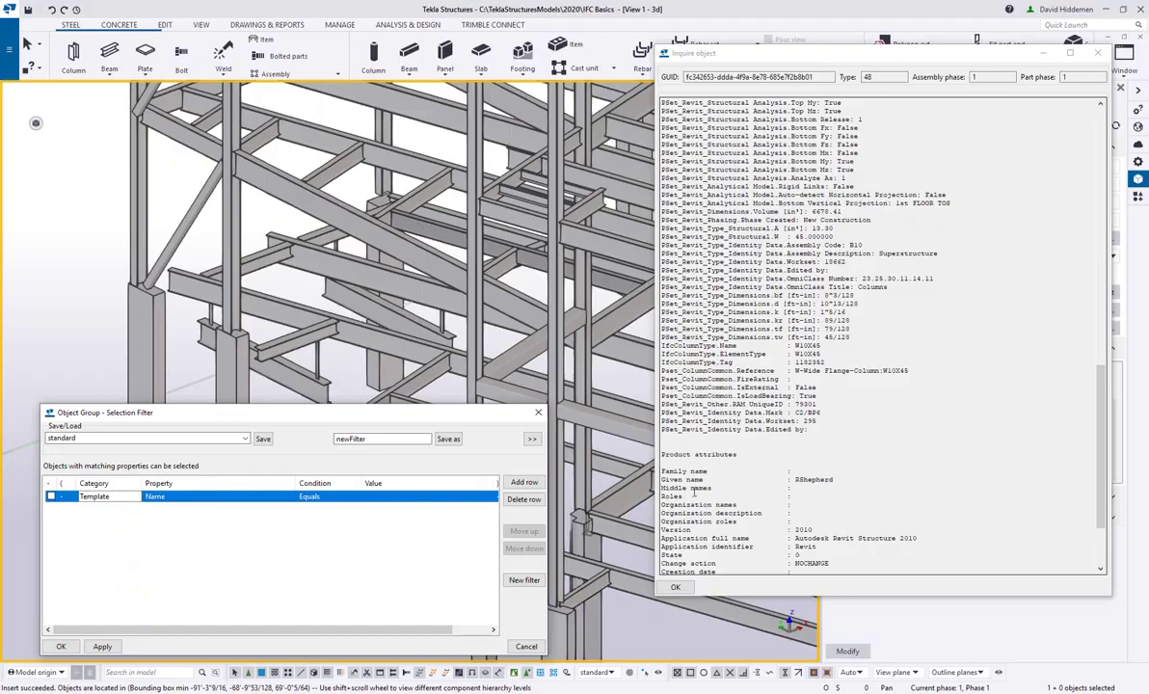
left_click(187, 499)
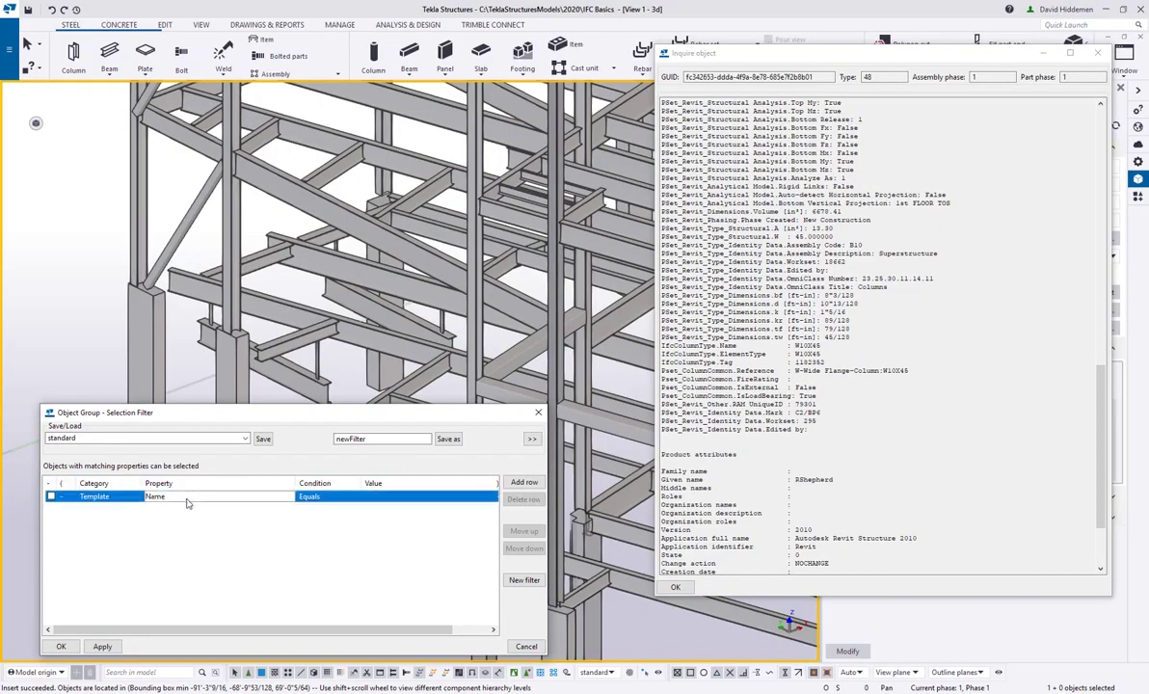
left_click(289, 497)
Browse the property list, then locate the Pset_ColumnCommon.Reference line in the column report.
scroll(212, 347, "down", 1)
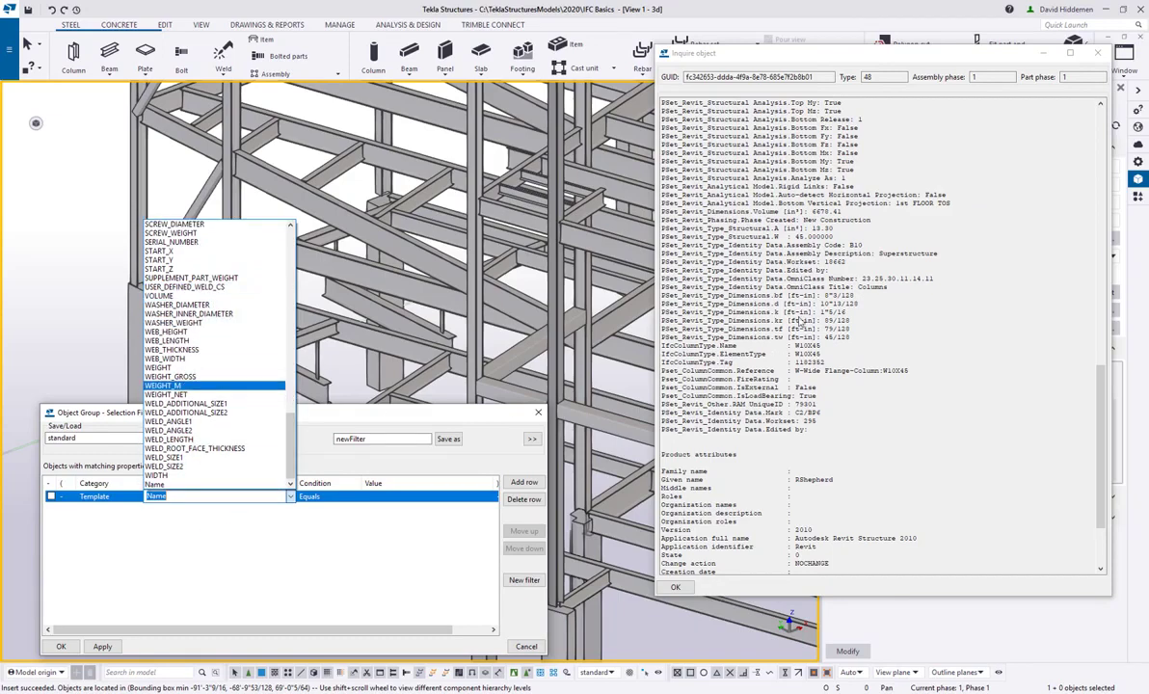
left_click(781, 403)
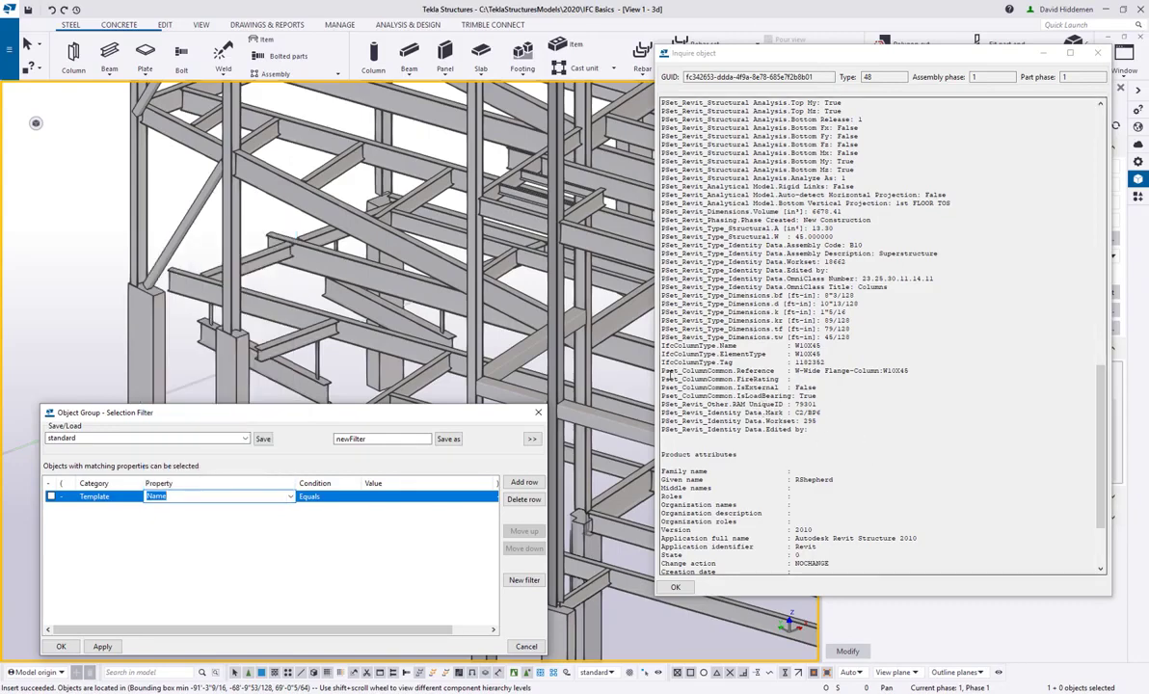
left_click(662, 371)
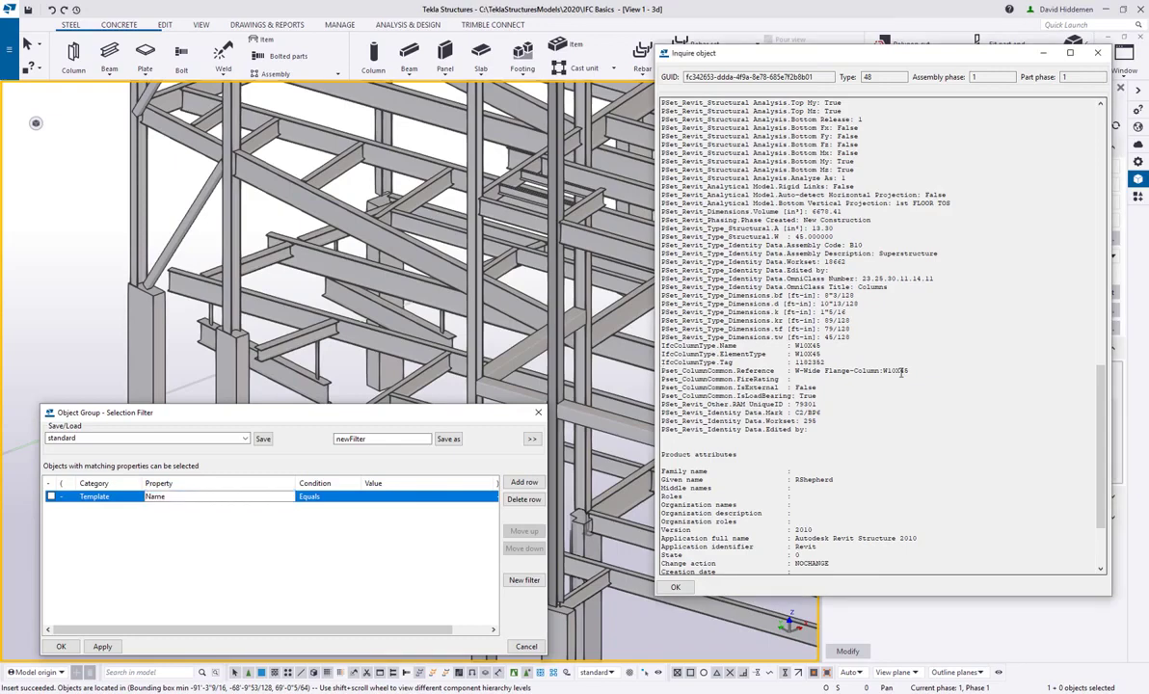
left_click_drag(906, 371, 674, 377)
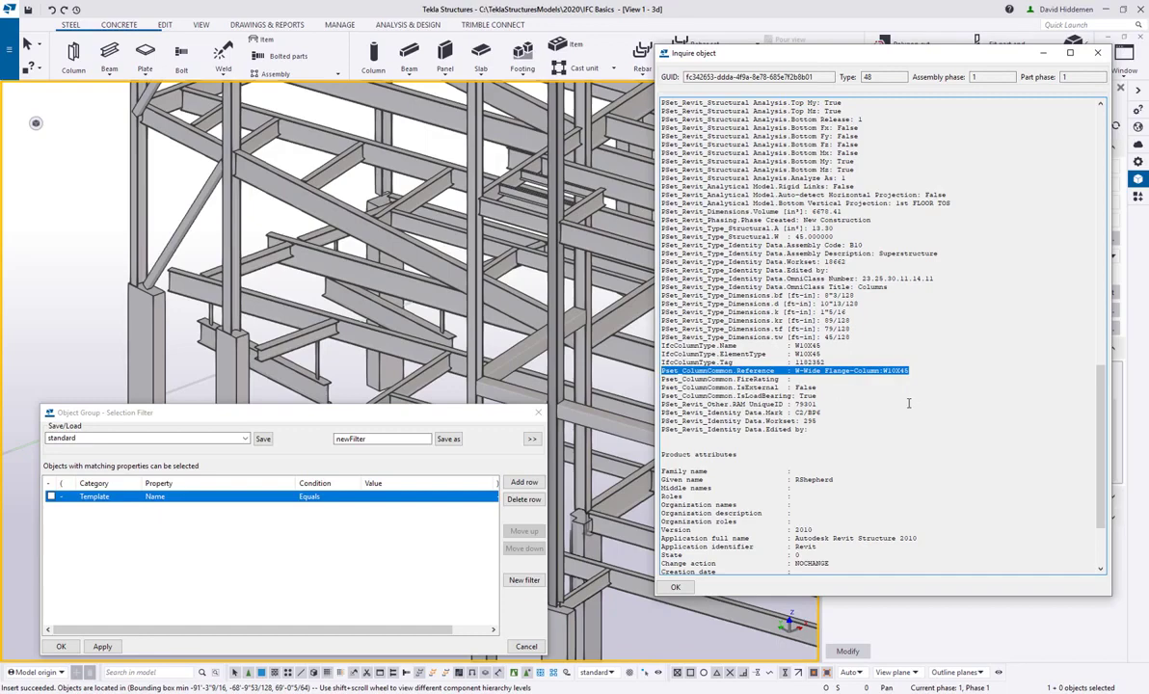
double_click(808, 345)
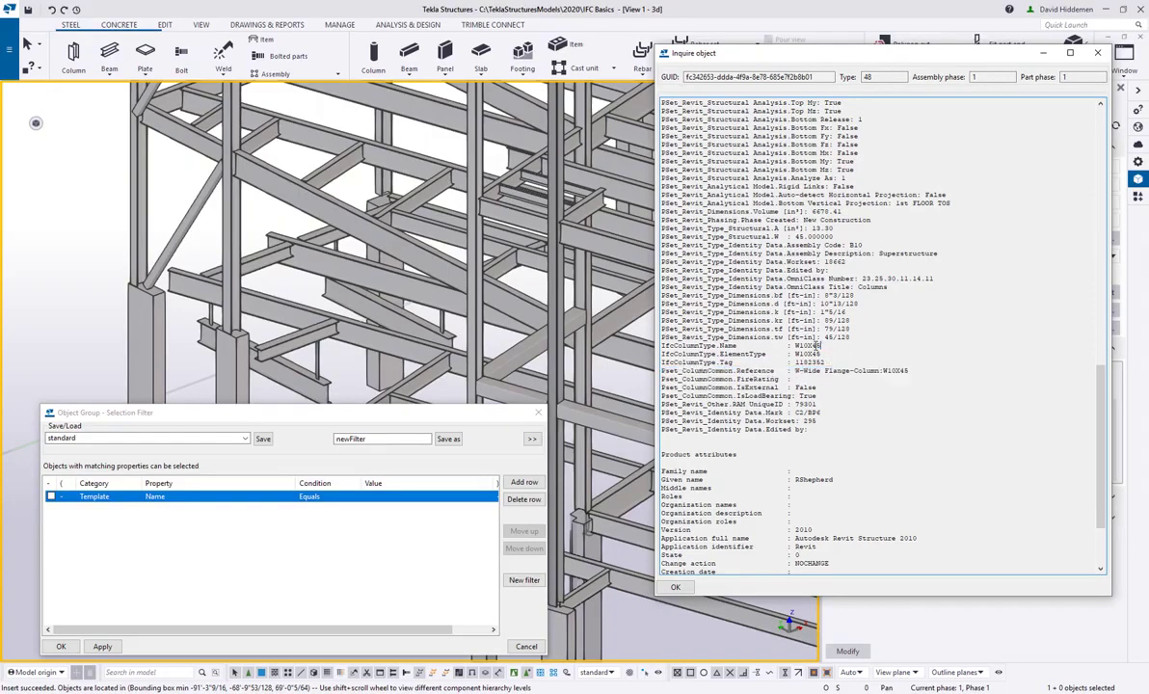
scroll(852, 509, "down", 2)
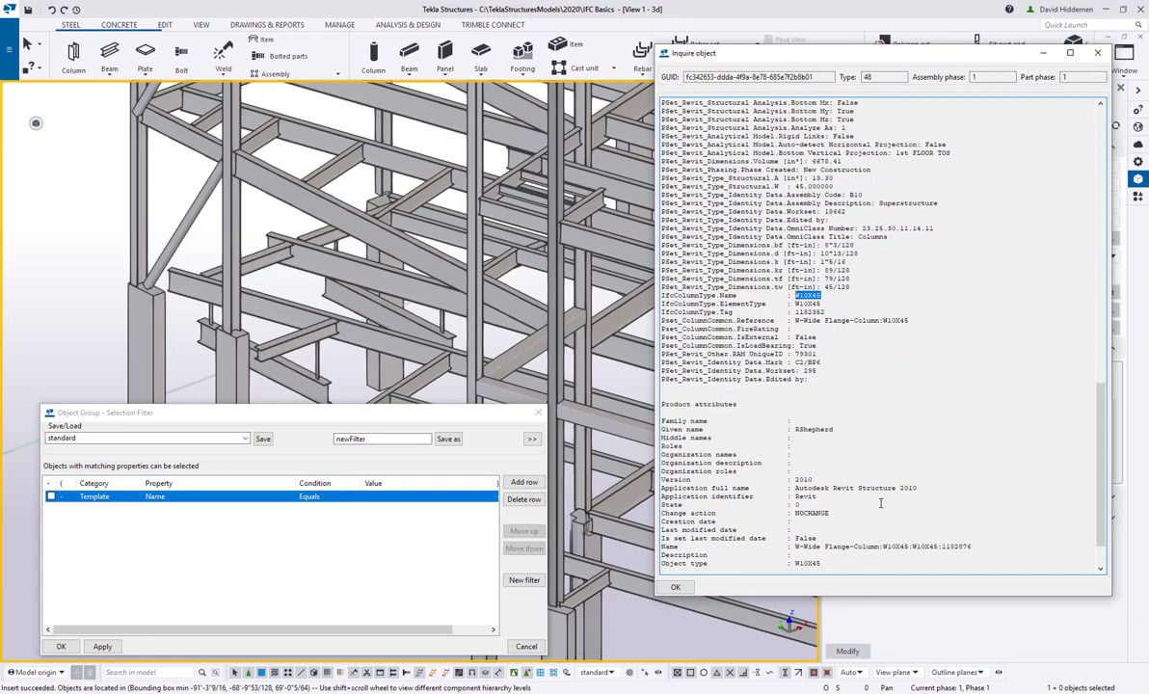
scroll(880, 503, "down", 1)
scroll(874, 487, "up", 9)
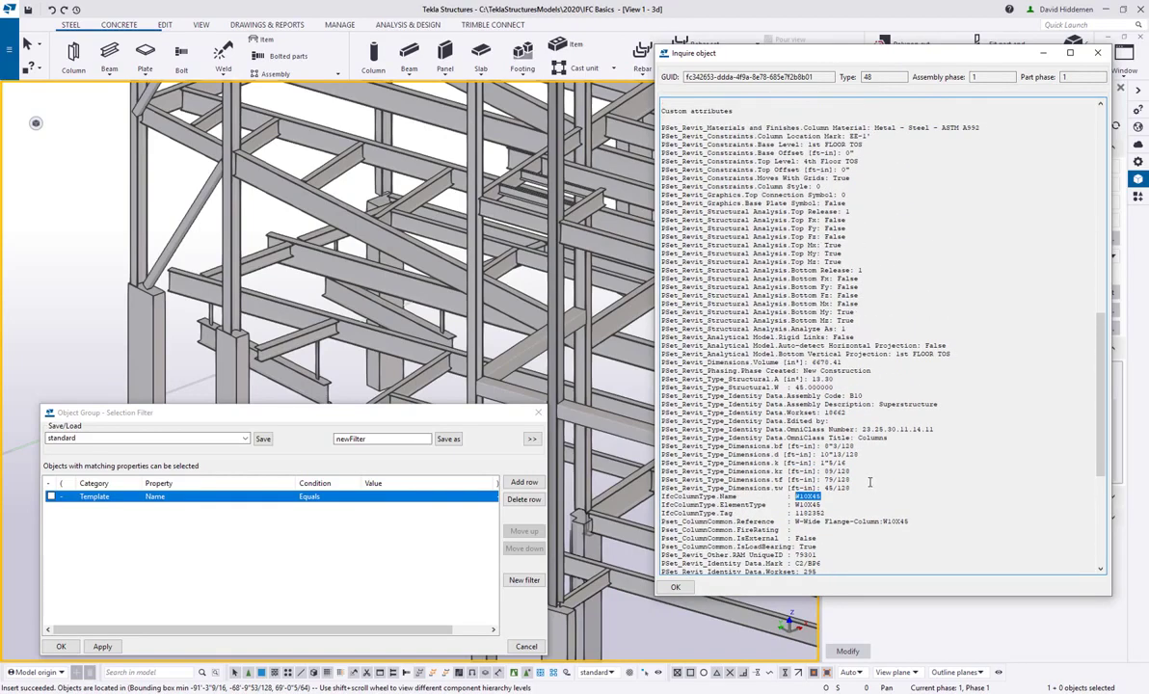
left_click_drag(992, 126, 765, 127)
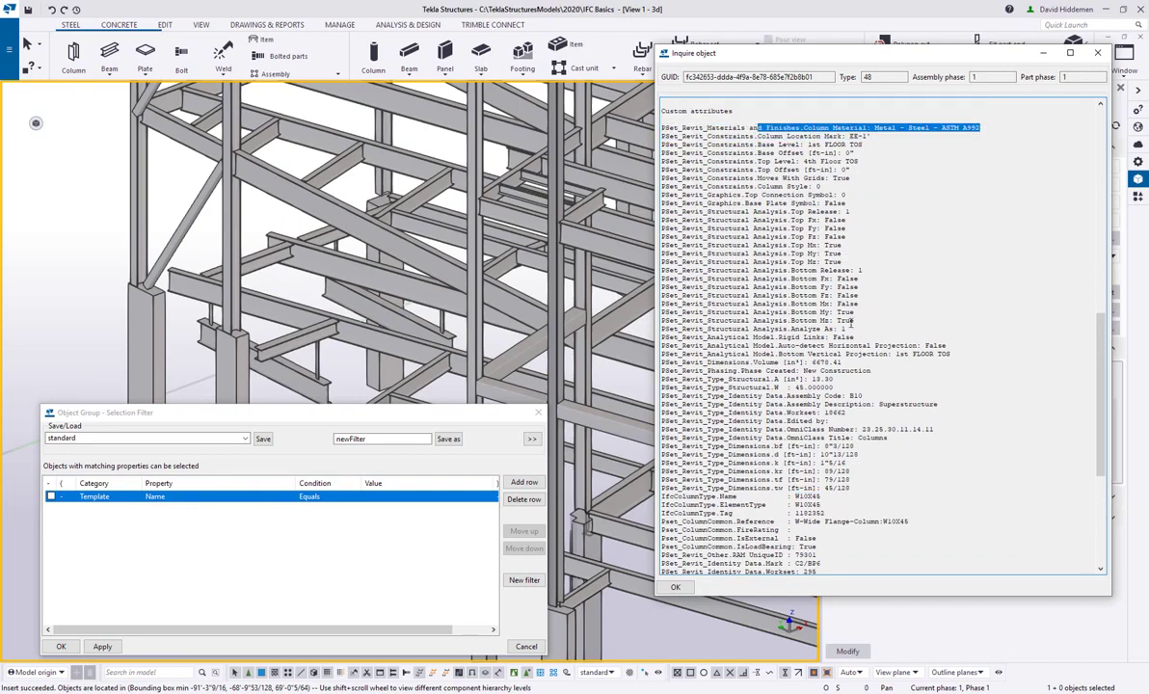
scroll(835, 338, "down", 1)
scroll(817, 384, "down", 2)
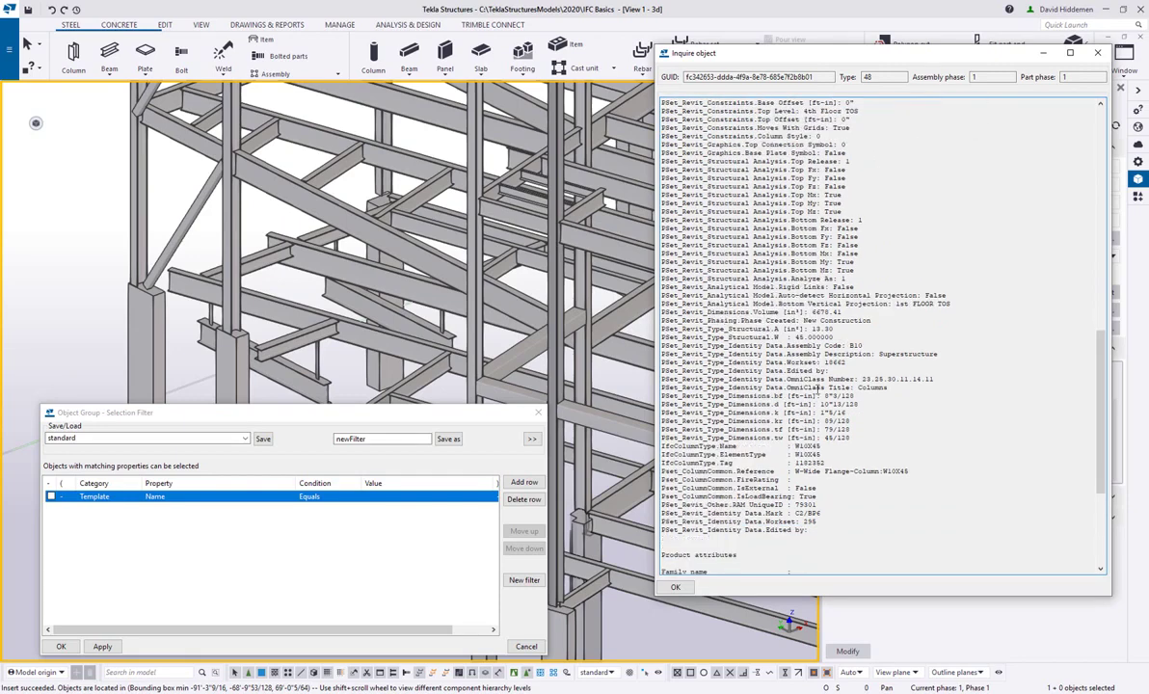
left_click_drag(908, 446, 659, 446)
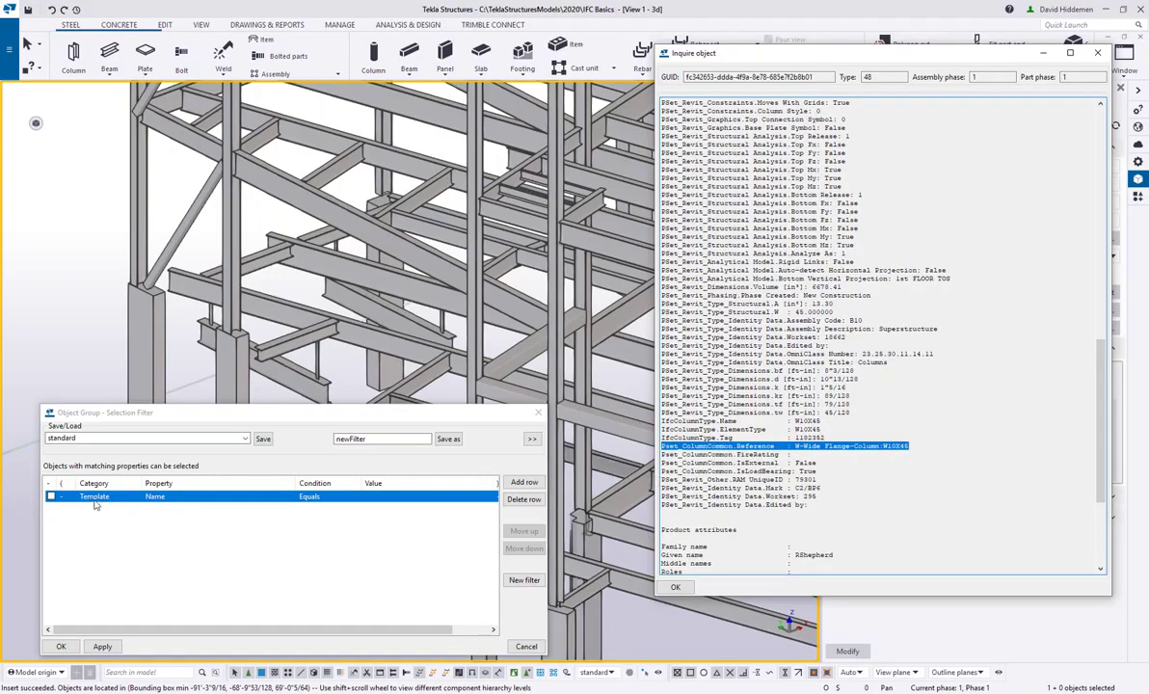
Copy Pset_ColumnCommon.Reference and set the row property to EXTERNAL.Pset_ColumnCommon.Reference.
left_click(172, 500)
left_click(173, 499)
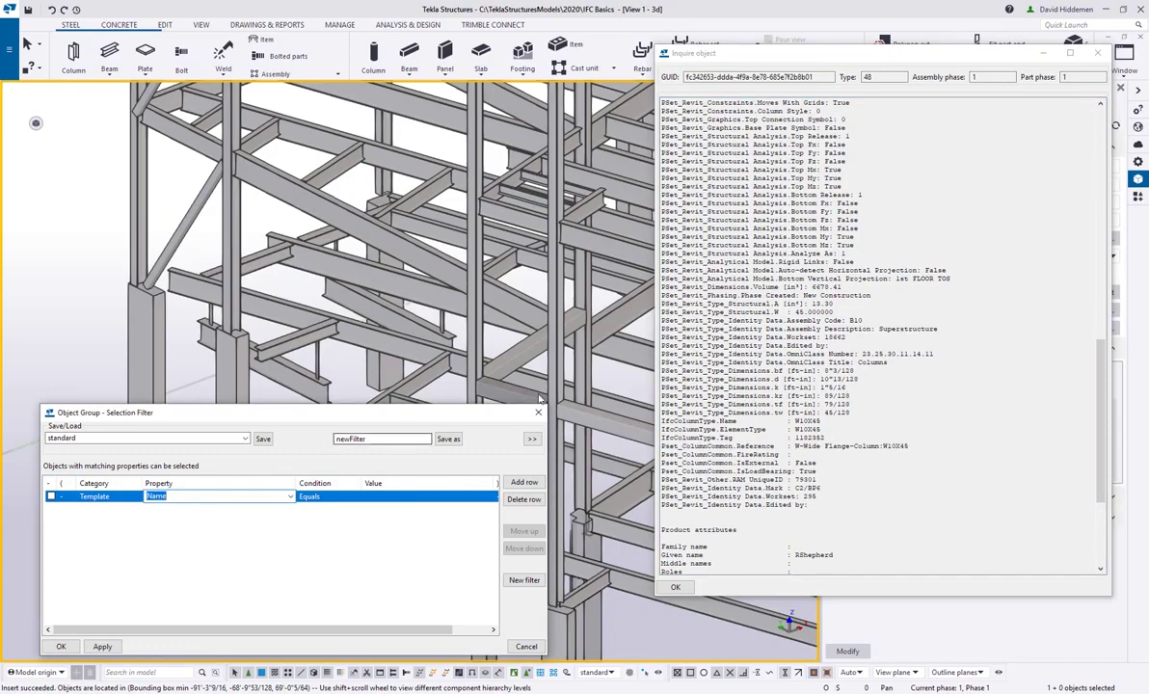
left_click(776, 446)
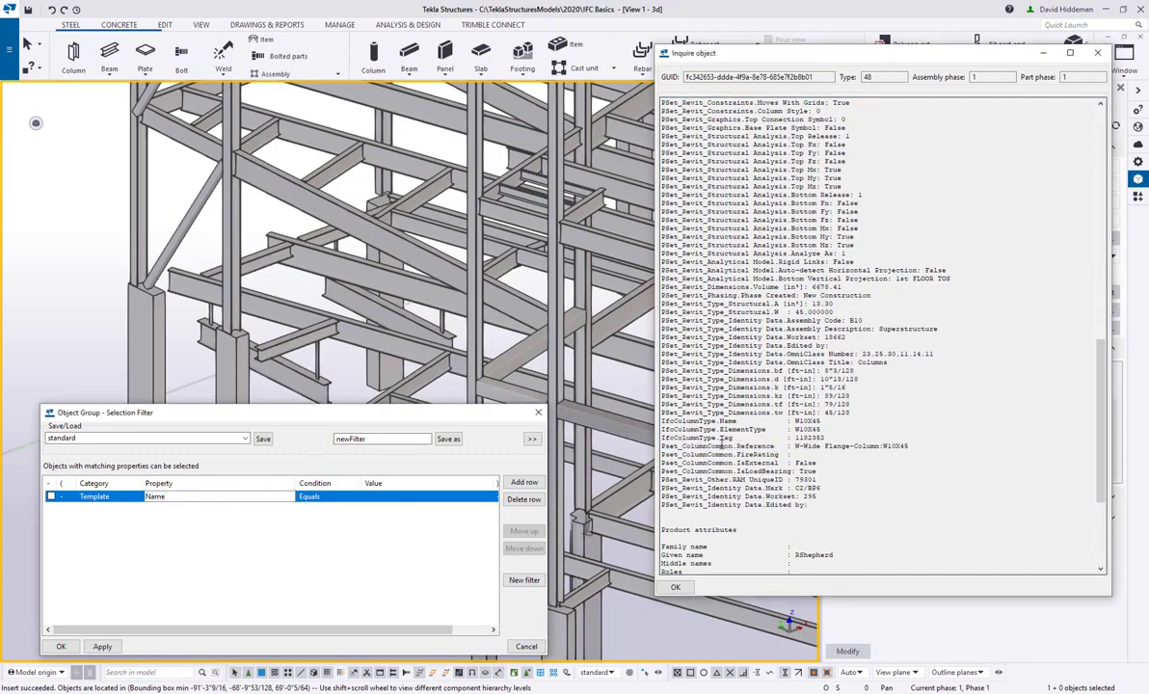
left_click_drag(662, 447, 767, 445)
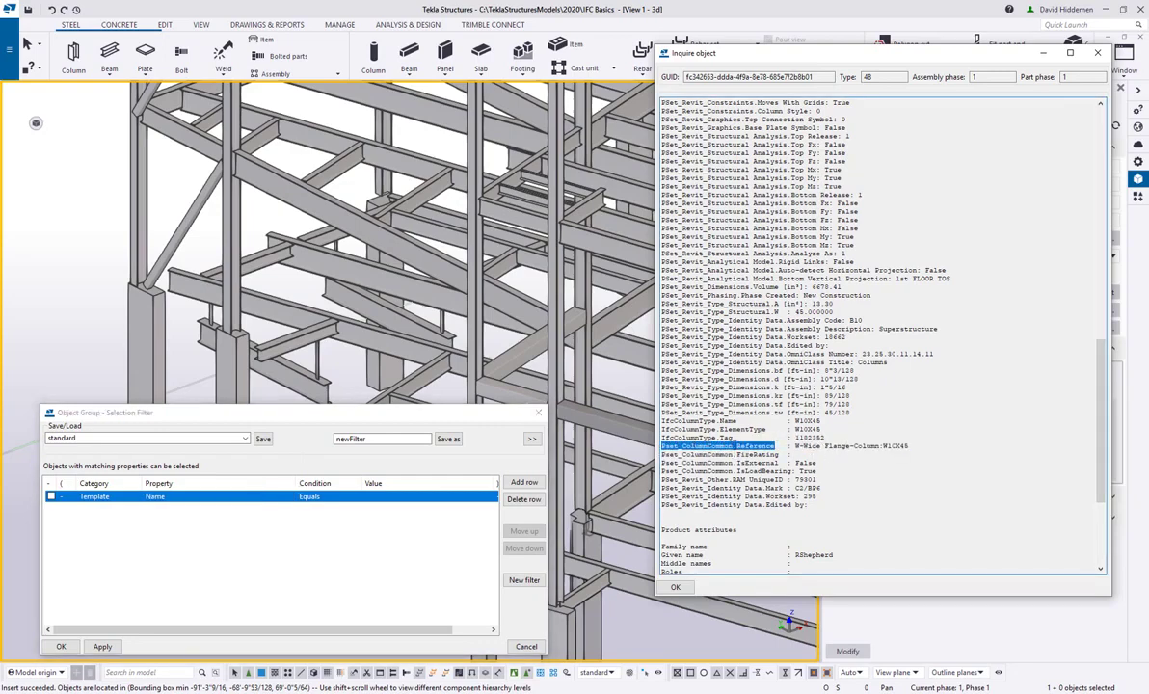
right_click(689, 446)
left_click(626, 455)
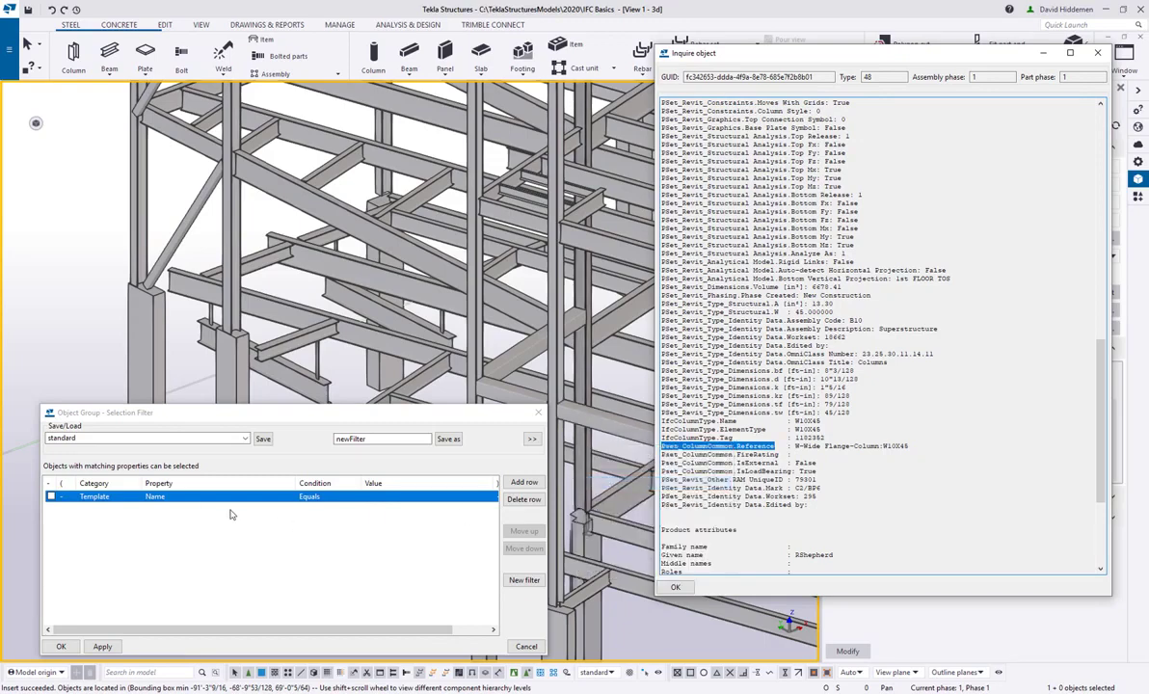
left_click(176, 498)
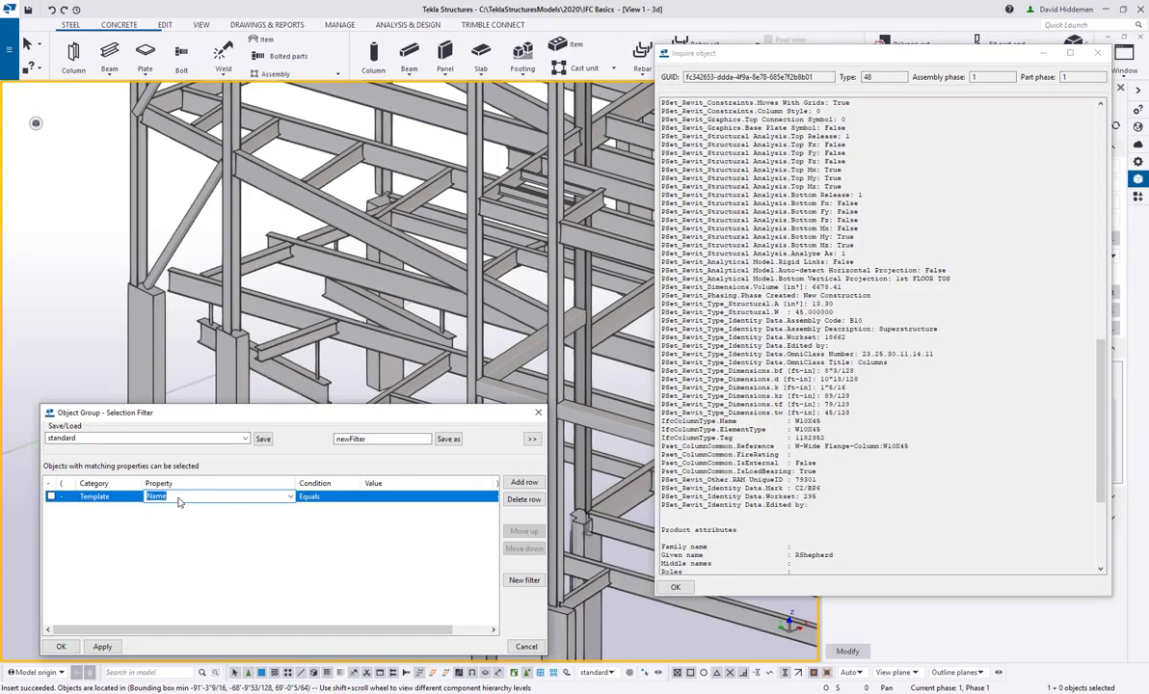
type("EXTERNAL.")
key("ctrl+v")
Fill the row value from the IFC column, giving Equals "W-Wide Flange-Column:W10X45".
left_click(390, 496)
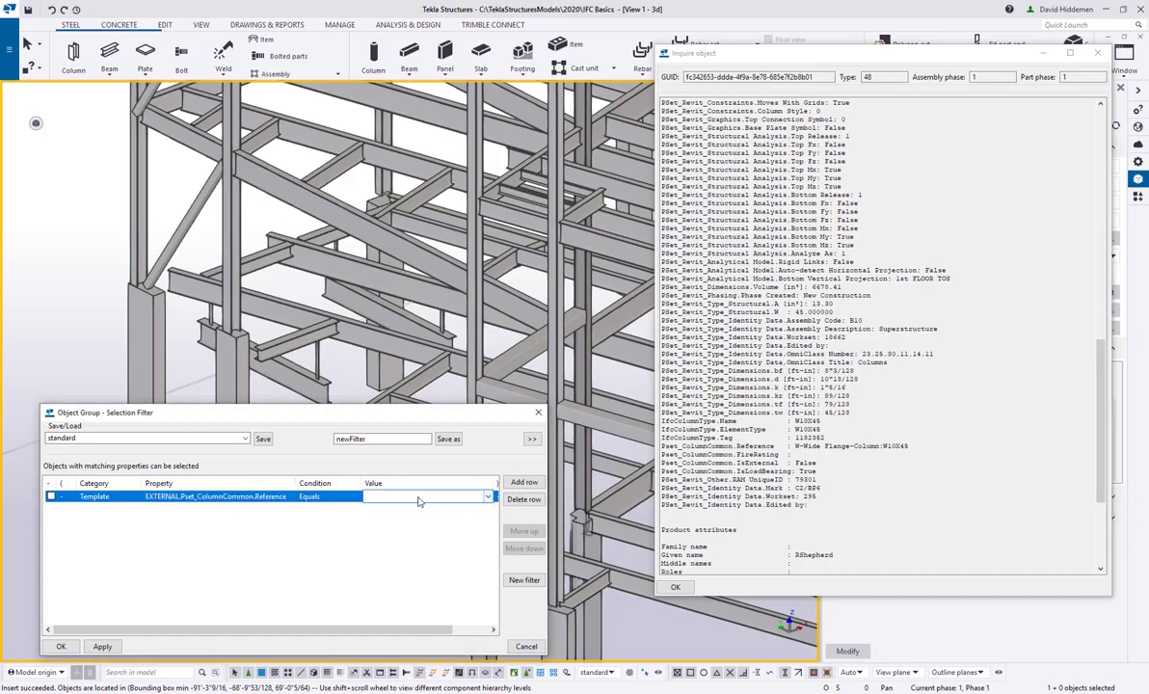
left_click(488, 497)
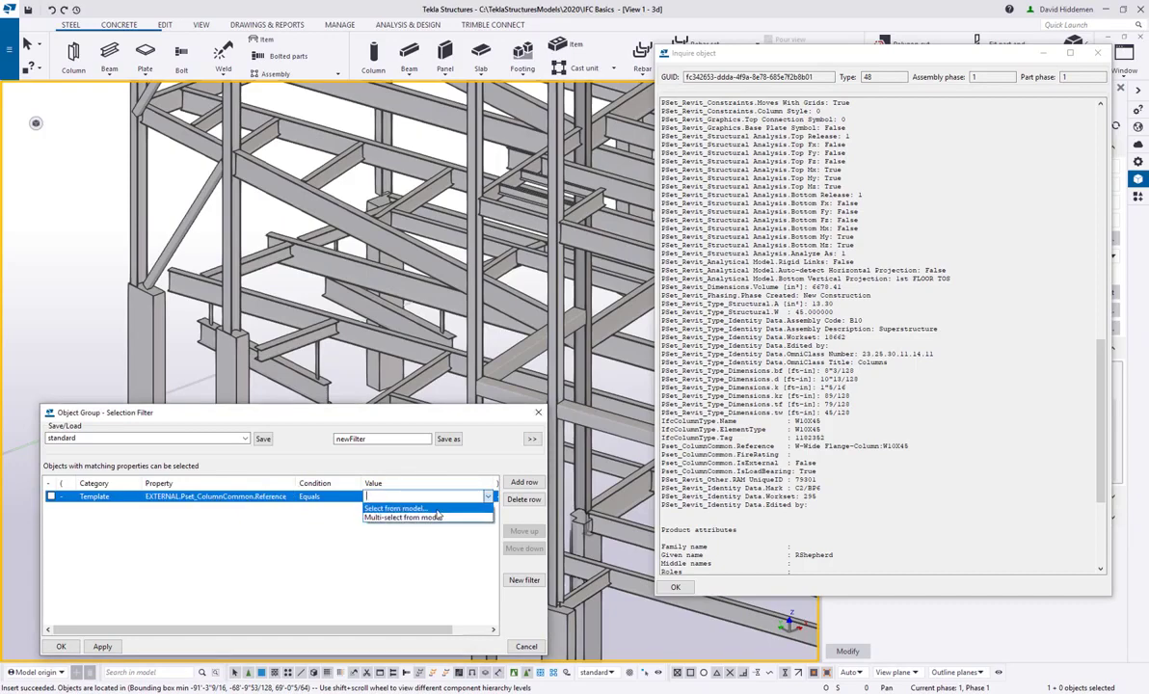
left_click(395, 509)
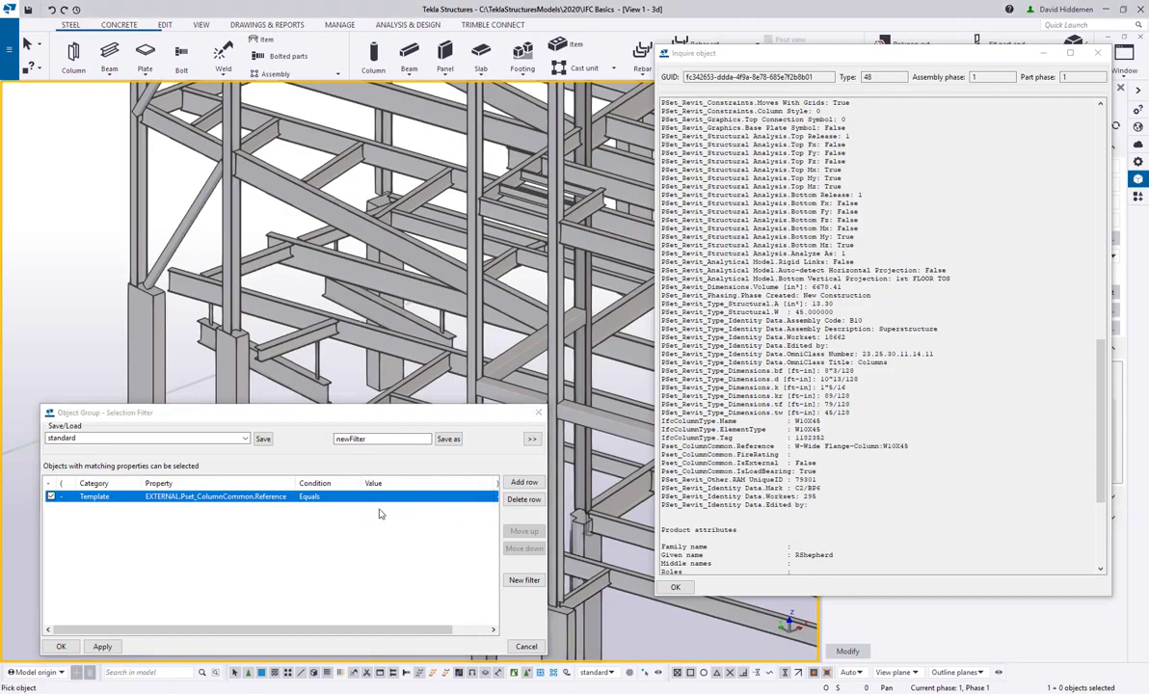
left_click(474, 340)
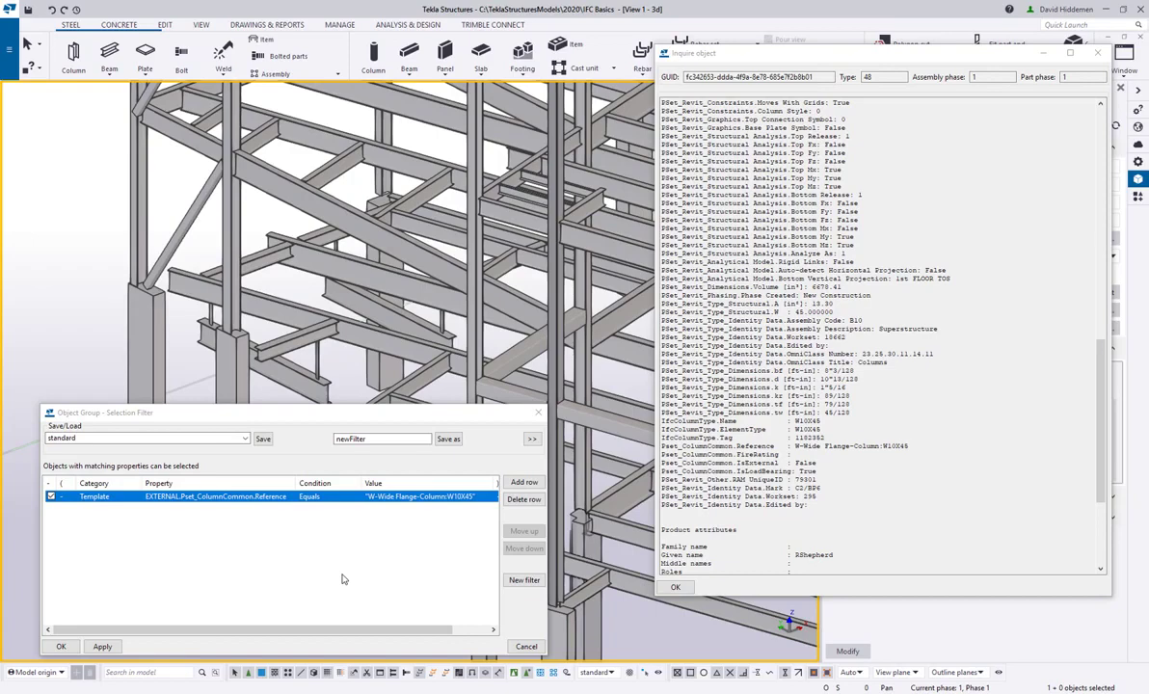
Apply the filter and box-select the model, catching only the five W10X45 columns.
left_click(104, 647)
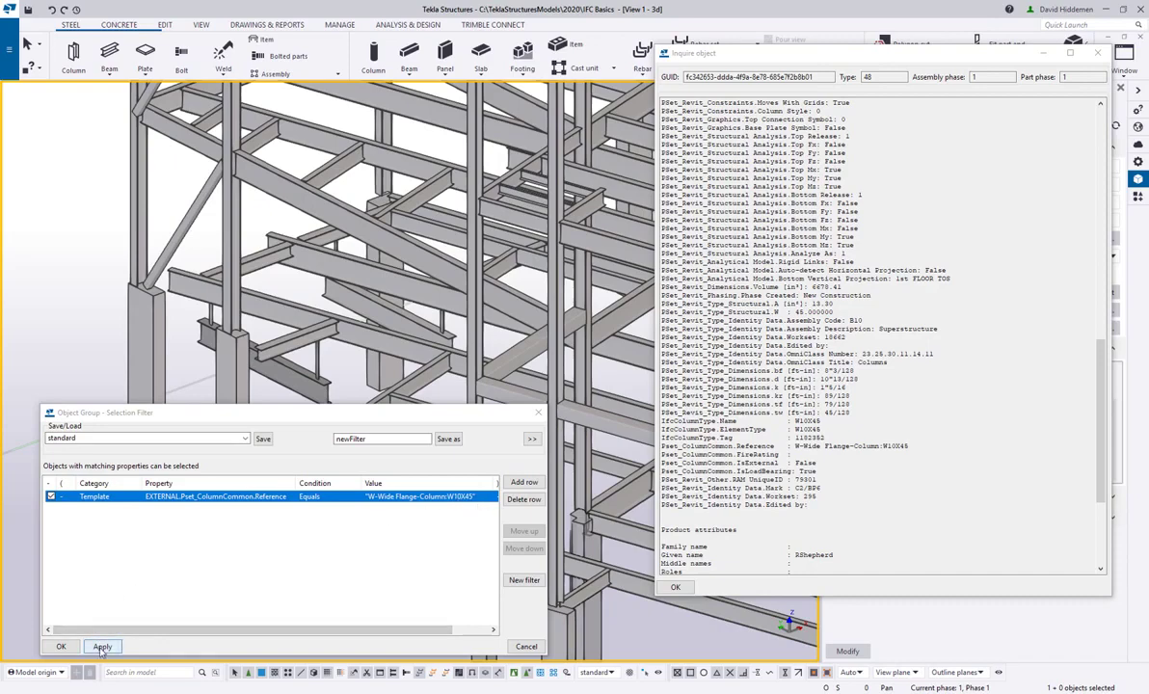
scroll(514, 343, "down", 3)
left_click_drag(578, 342, 108, 159)
scroll(222, 270, "up", 4)
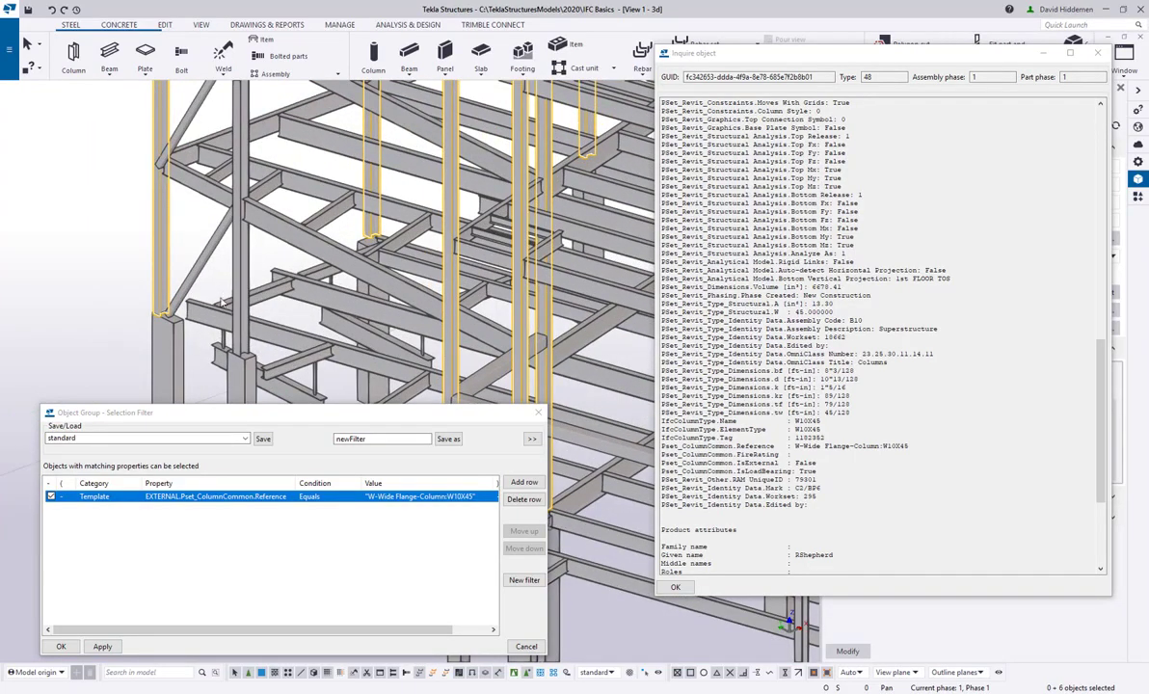
middle_click_drag(208, 280, 482, 325, "ctrl")
left_click(518, 314, "ctrl")
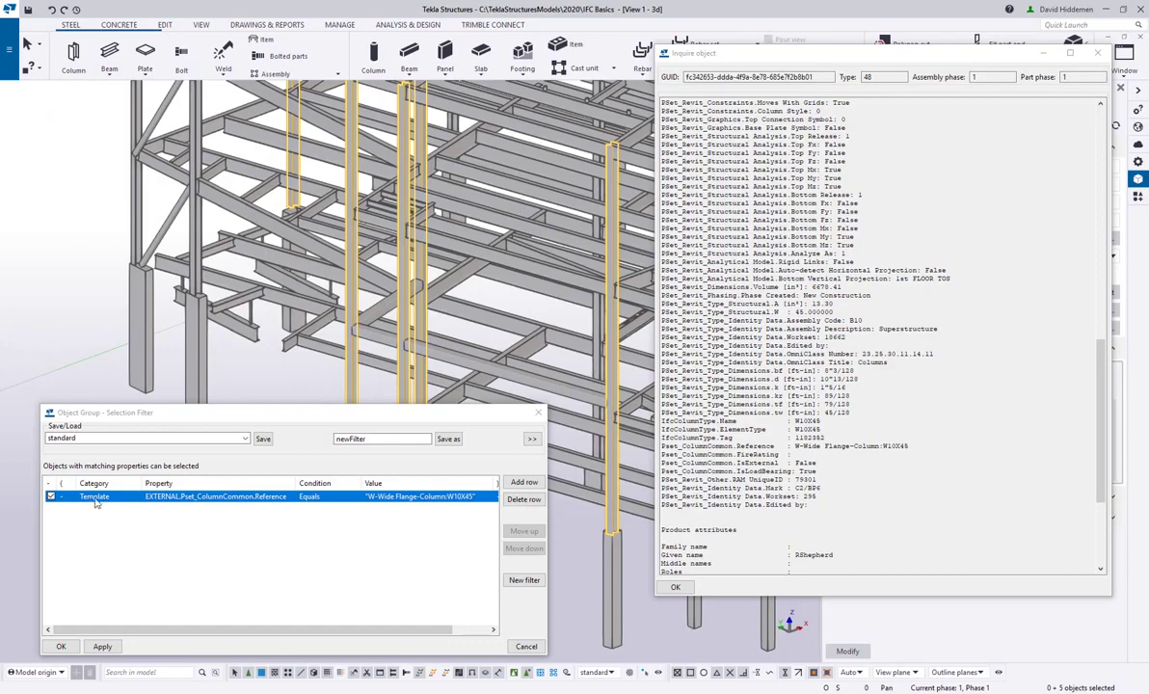
left_click(333, 497)
left_click(355, 498)
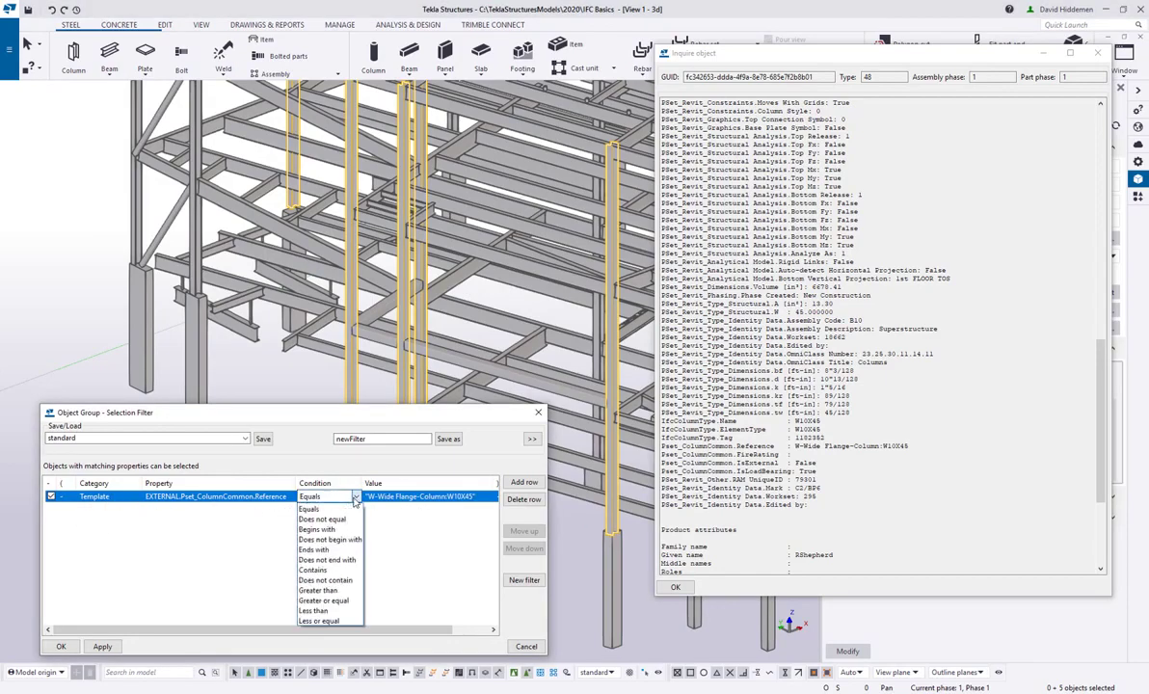
Change the filter condition to Contains "W-Wide Flange".
left_click(337, 570)
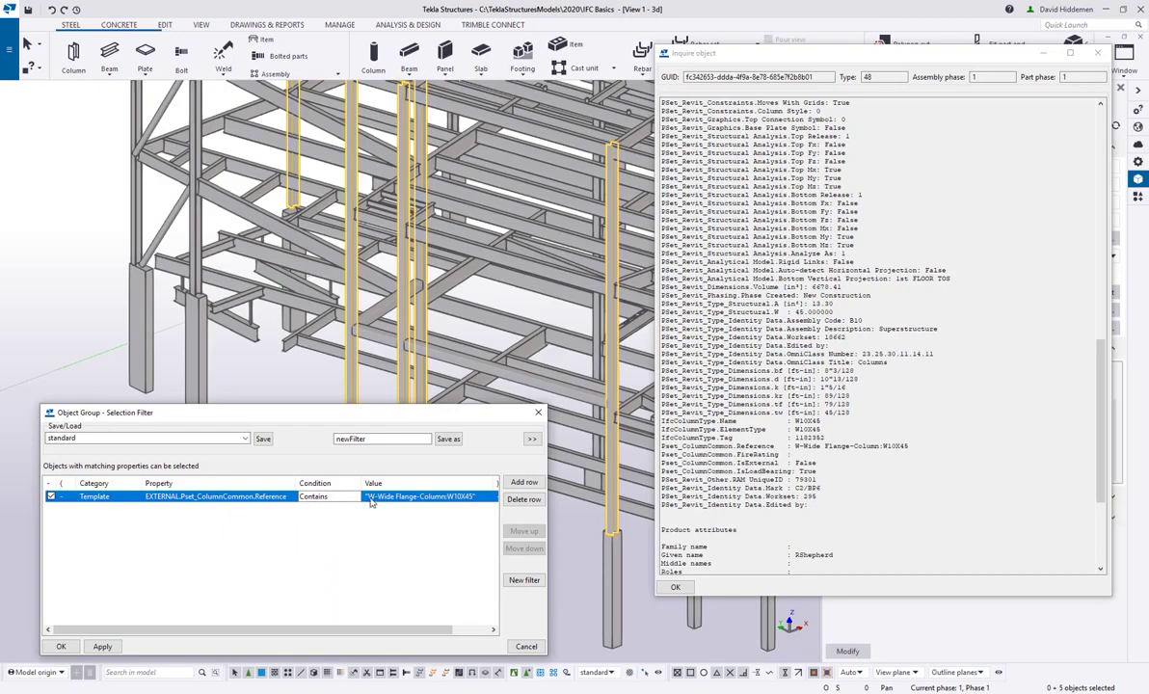
left_click(467, 502)
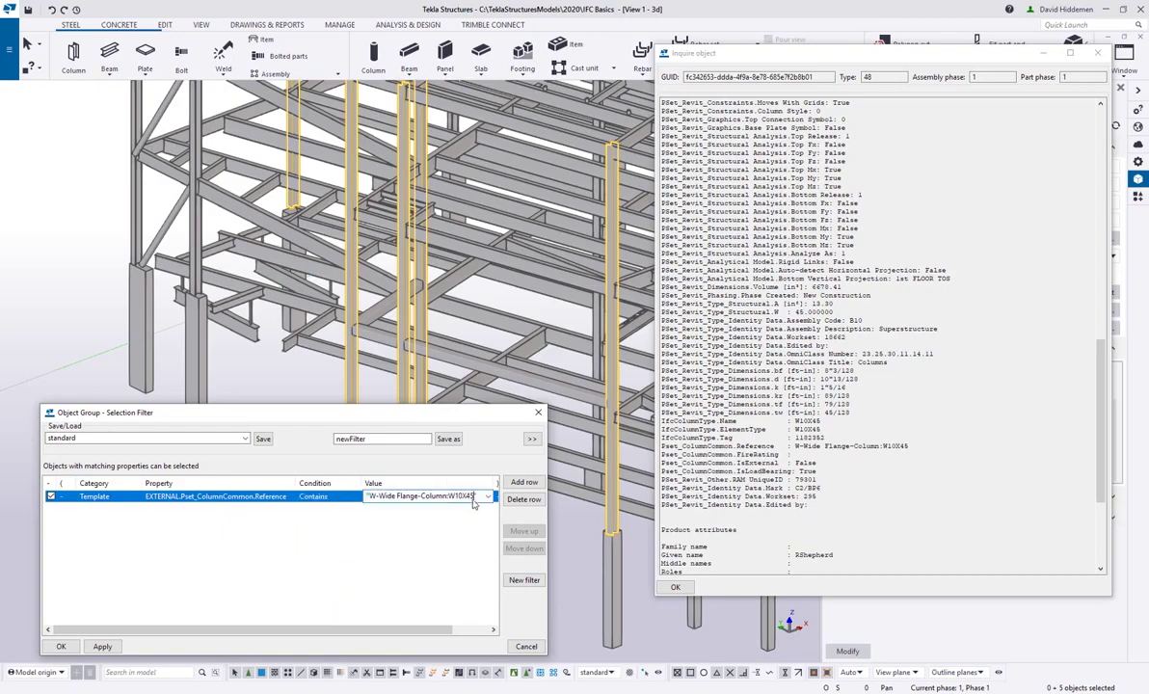
left_click_drag(471, 500, 418, 507)
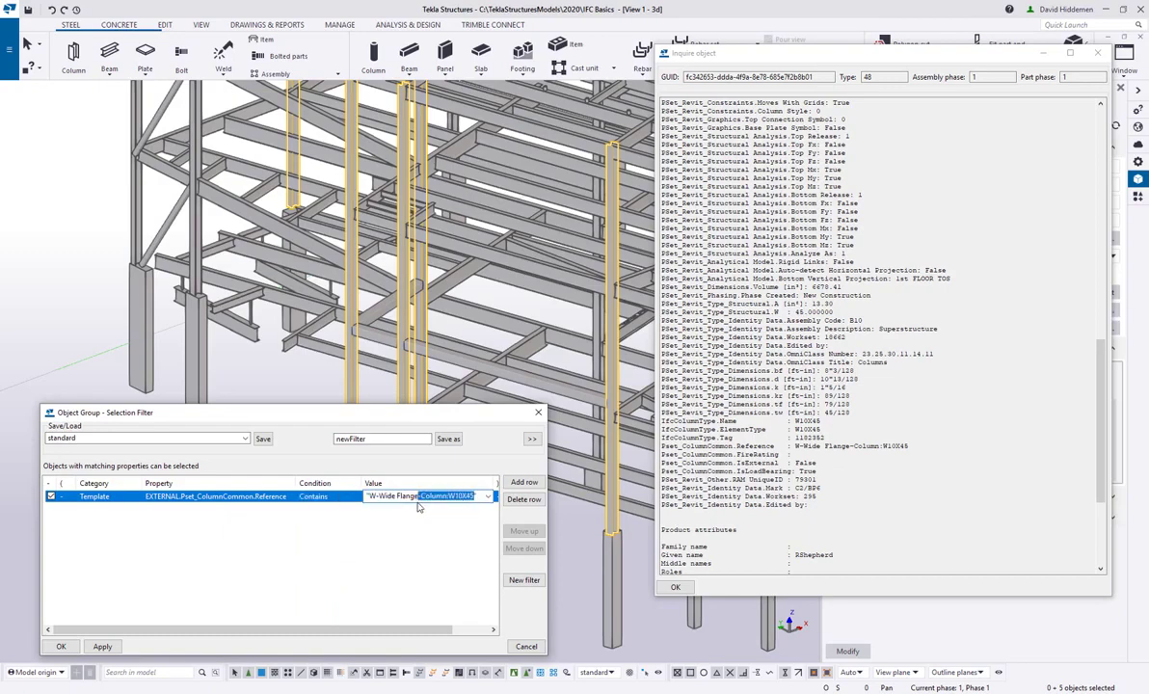
key("BackSpace")
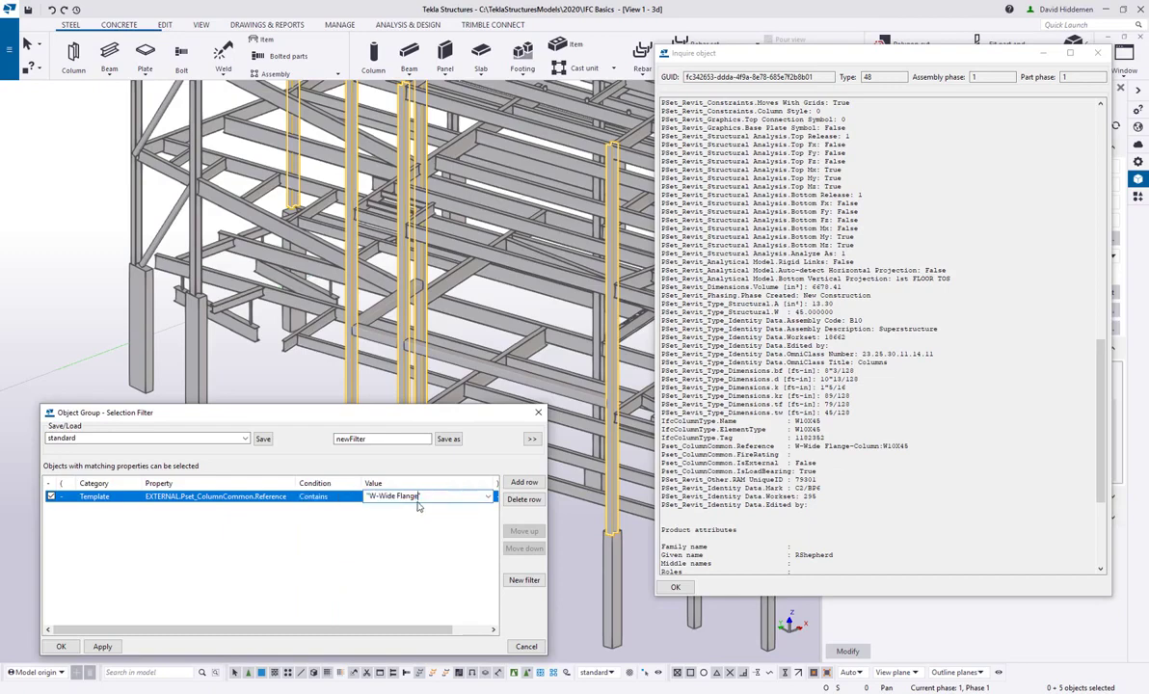
left_click(273, 606)
Box-select the left part of the building, picking up 11 wide-flange columns.
left_click(46, 304)
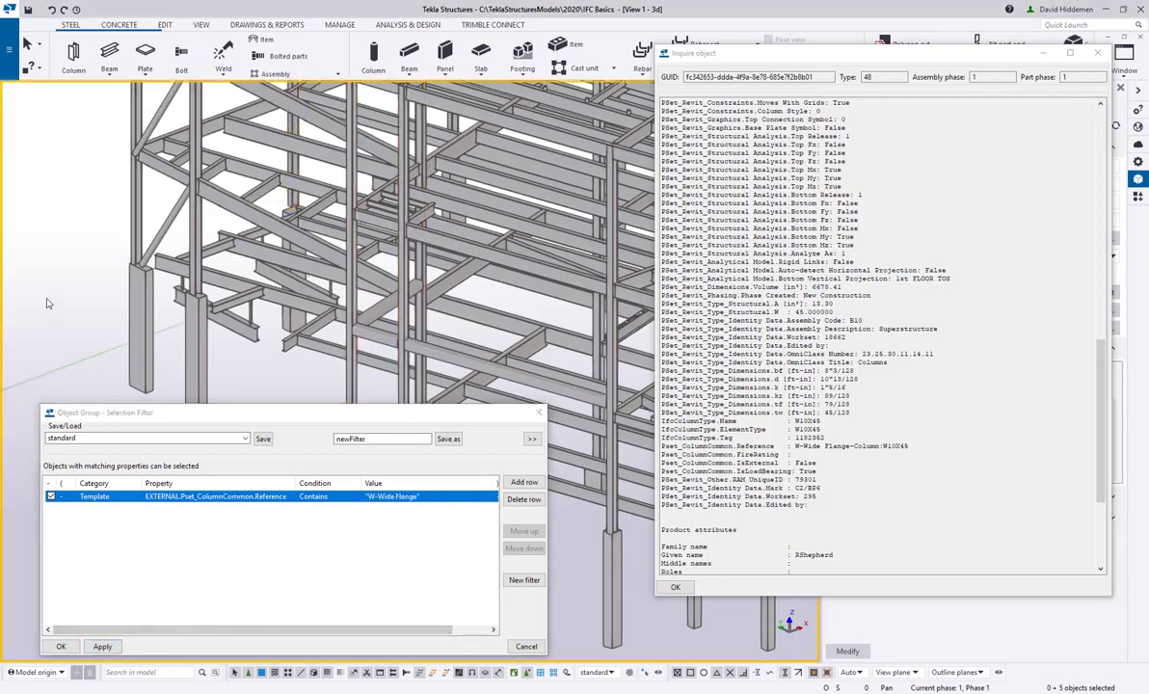
scroll(126, 280, "down", 10)
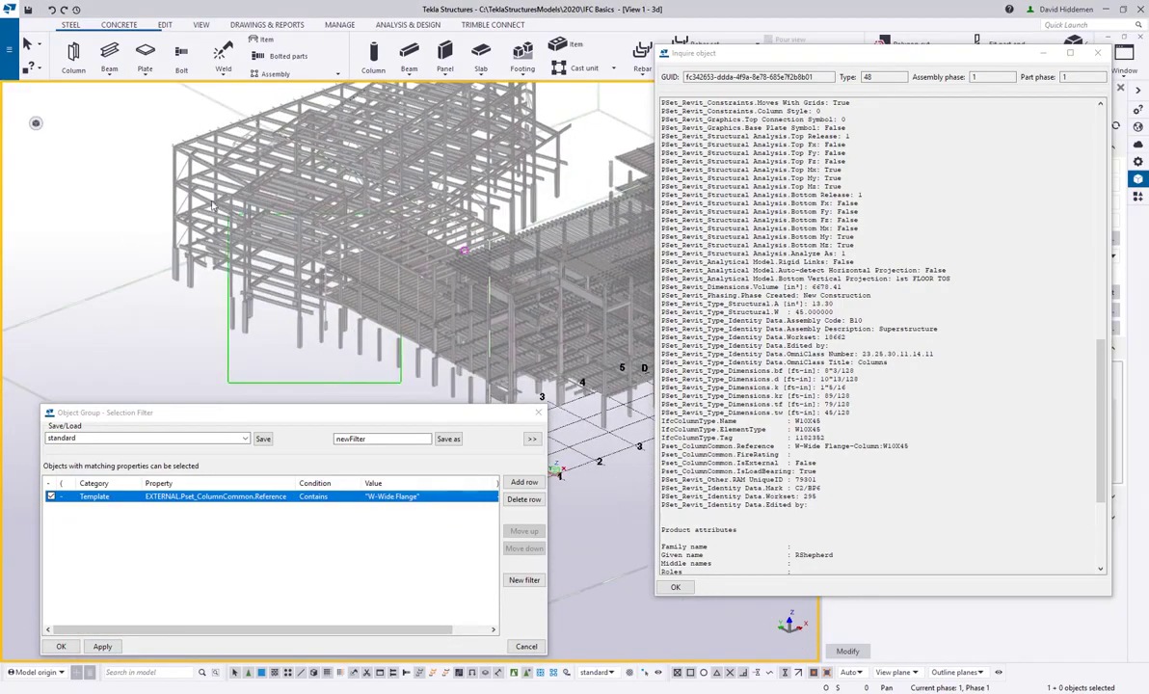
left_click_drag(405, 391, 87, 63)
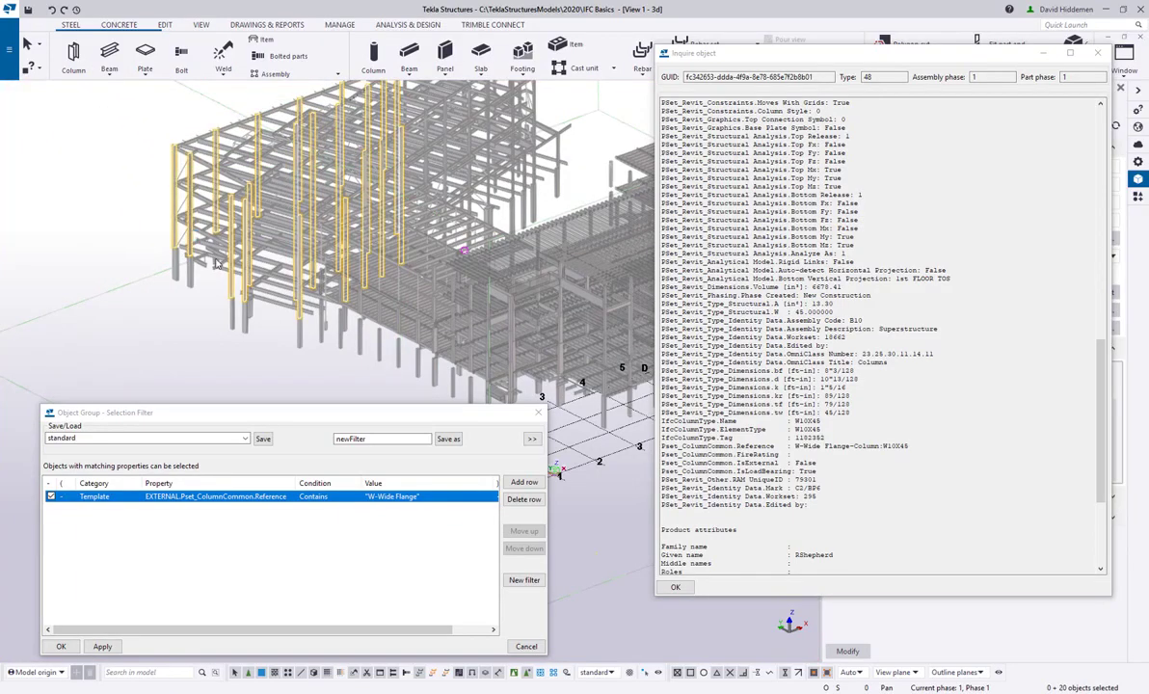
scroll(216, 260, "up", 4)
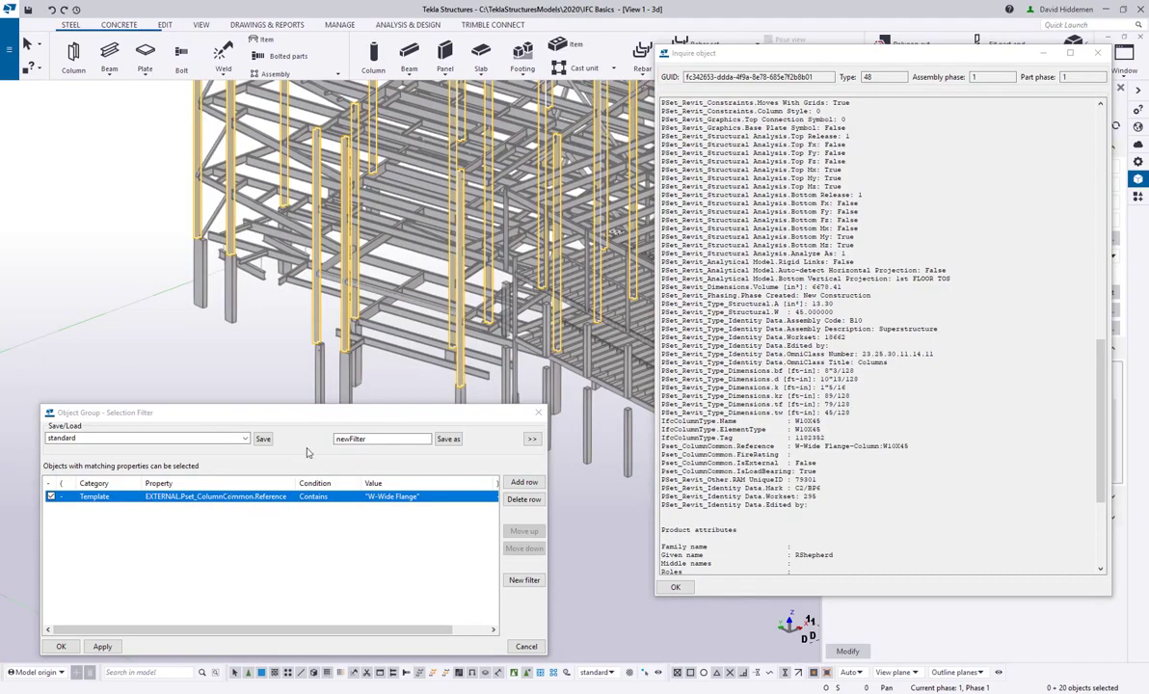
scroll(469, 277, "up", 4)
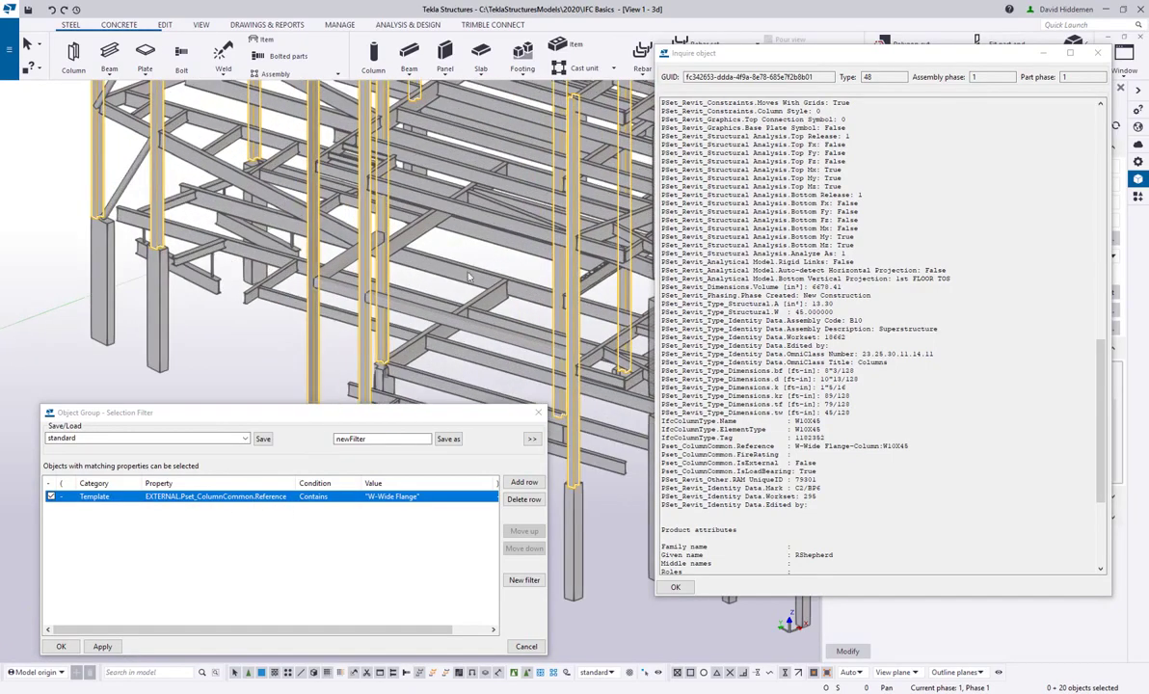
scroll(469, 276, "down", 5)
left_click_drag(521, 331, 170, 67)
scroll(254, 272, "up", 2)
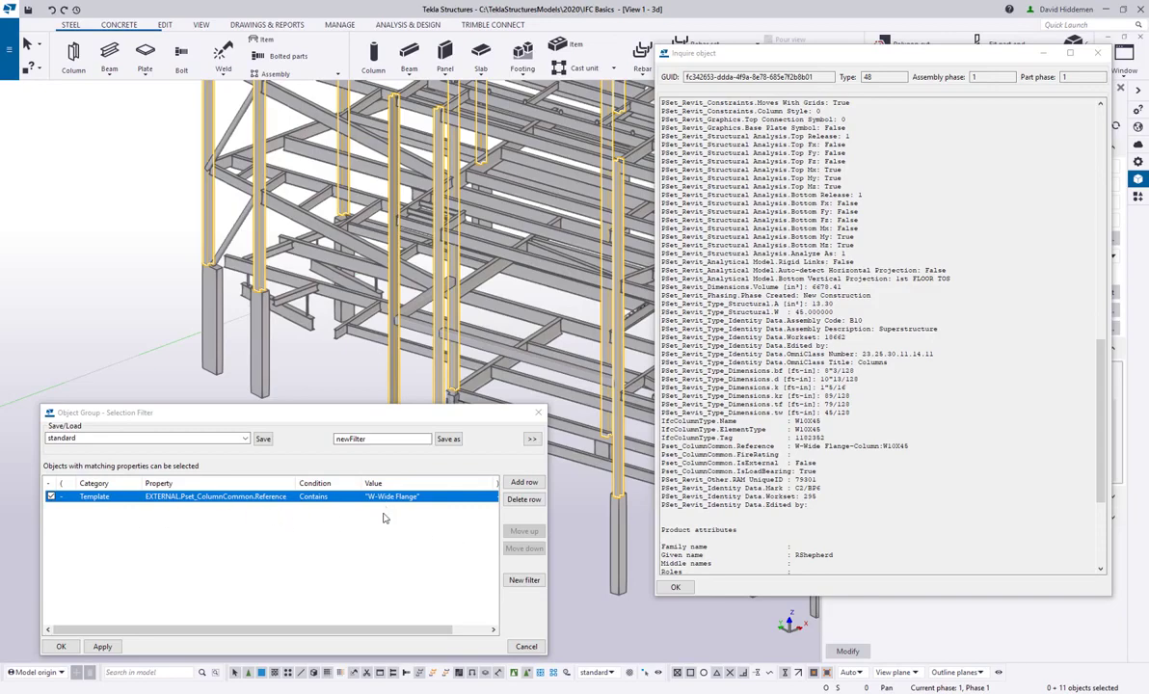
Save the filter as '+IFC Wide Flg Cols' with View filter enabled.
left_click(352, 414)
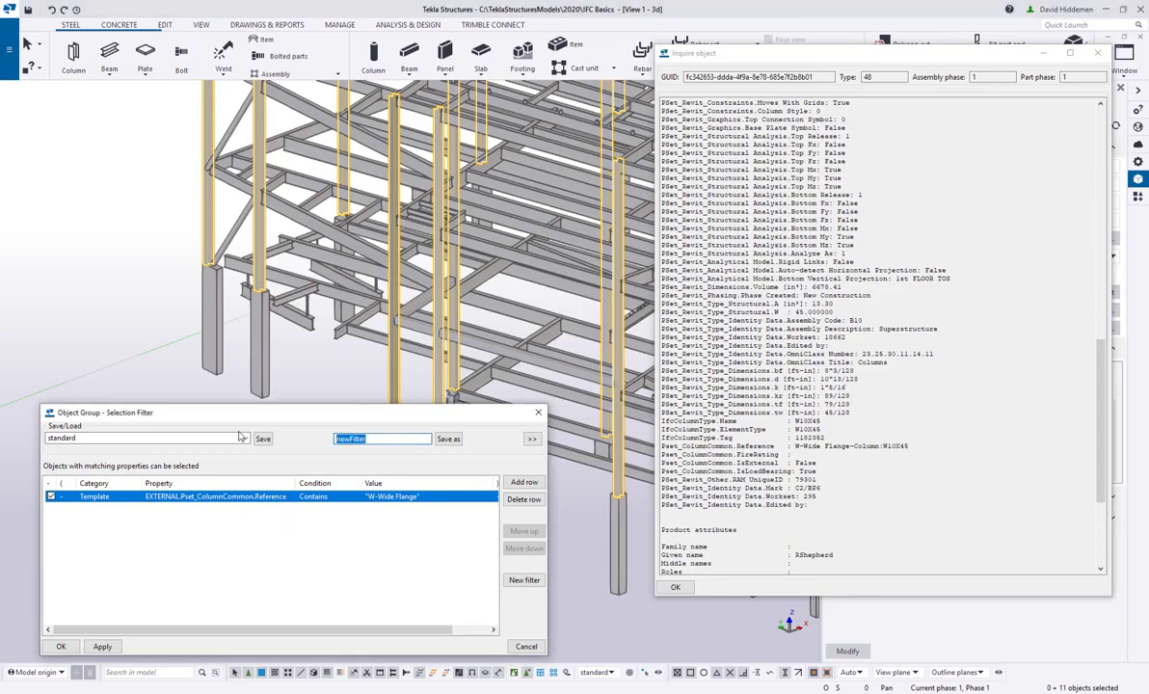
type("t")
type("IFC Wide Fl")
type("g Cols")
left_click(531, 439)
left_click(104, 471)
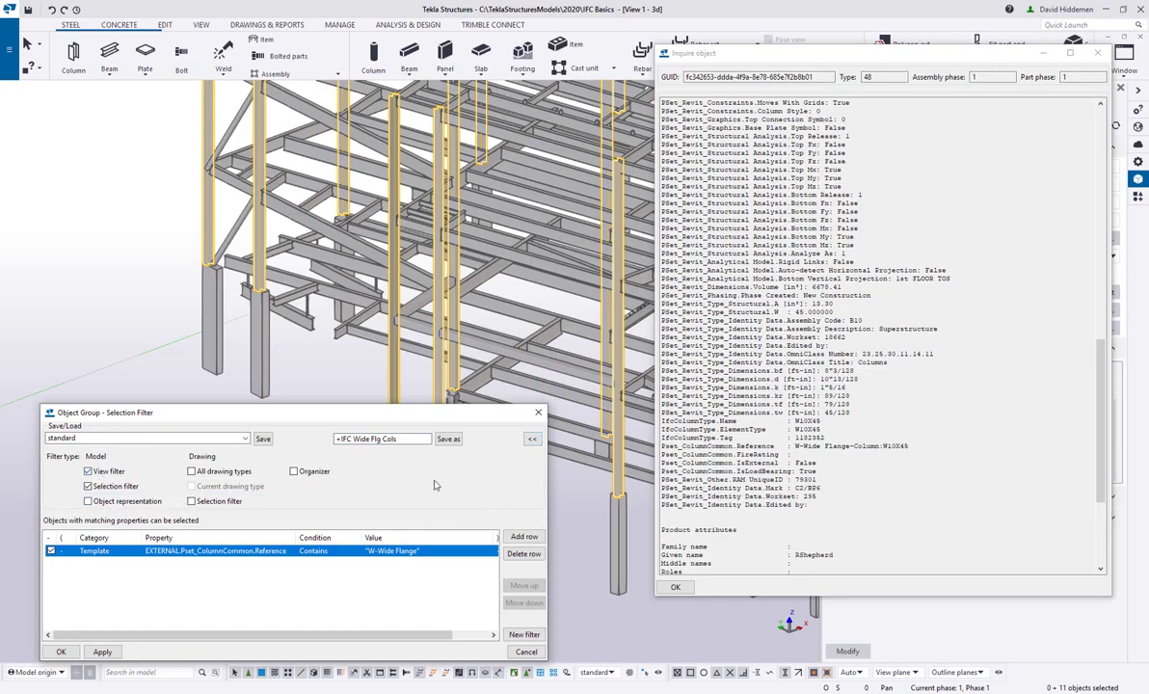
left_click(448, 439)
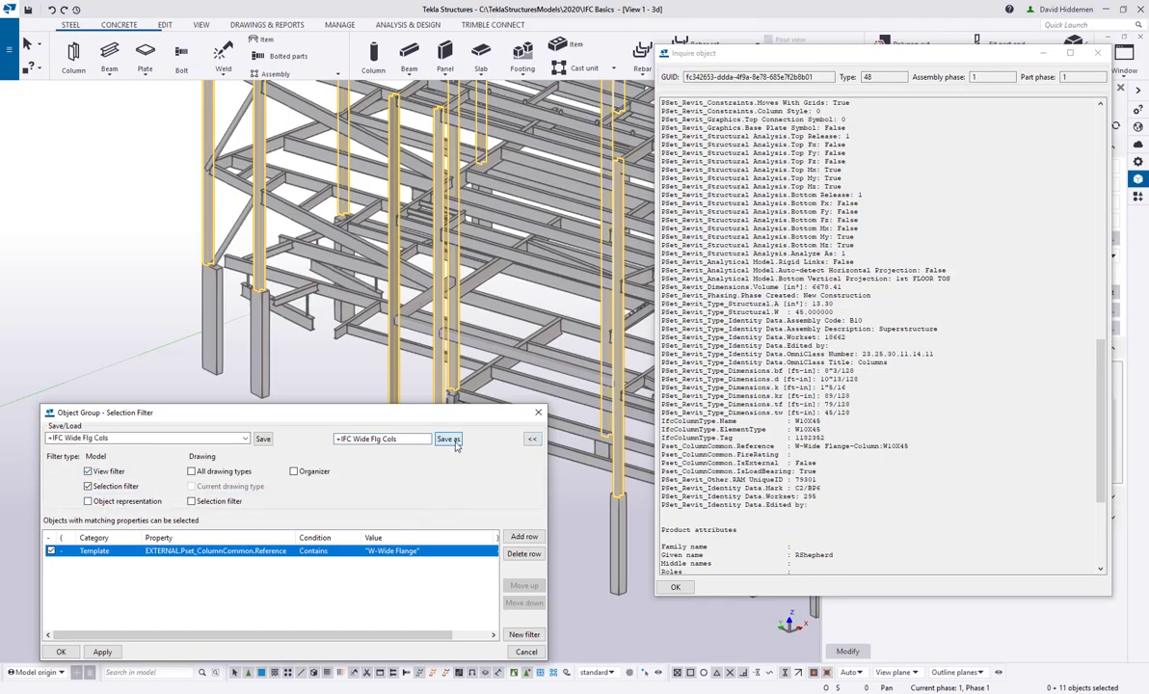
Close the Selection Filter dialog and the Inquire object report.
left_click(538, 413)
left_click(676, 588)
scroll(289, 453, "down", 10)
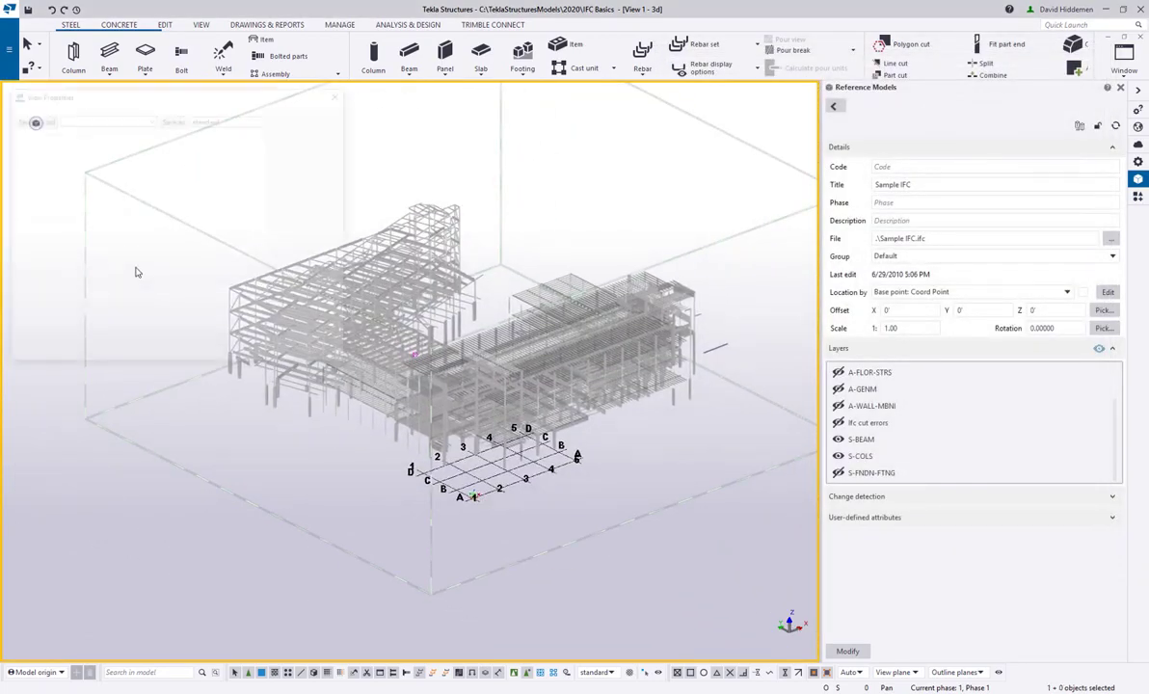
Apply the +IFC Wide Flg Cols visible object group to the 3D view so only wide-flange columns show.
double_click(130, 254)
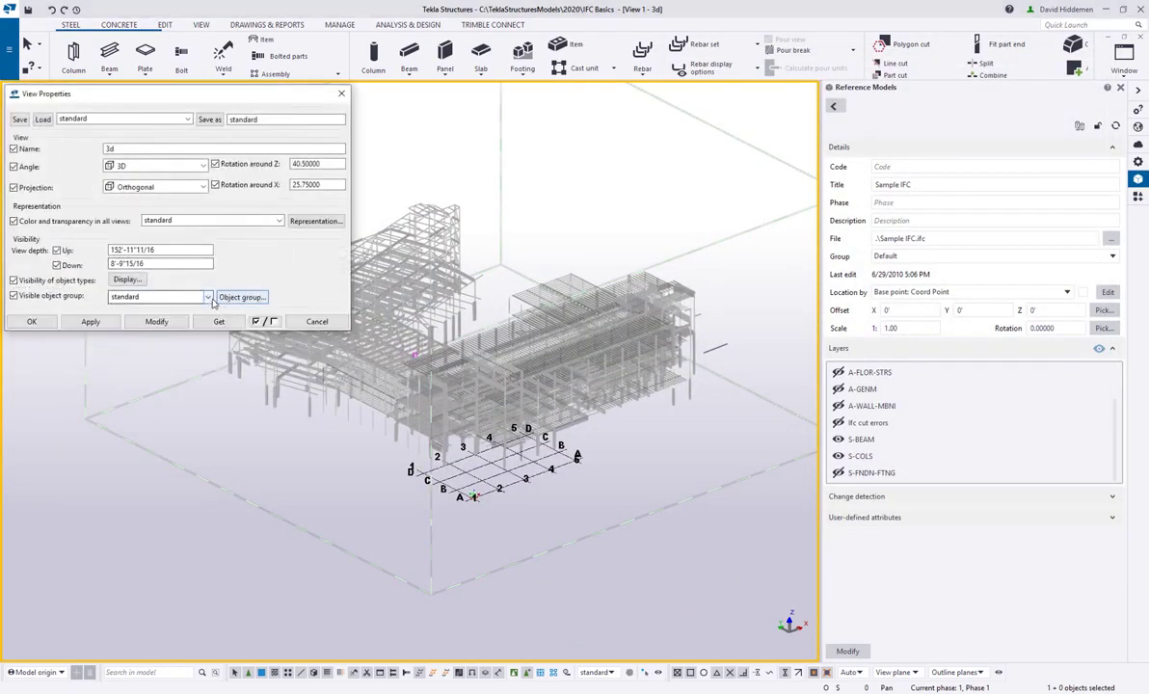
left_click(204, 297)
left_click(140, 318)
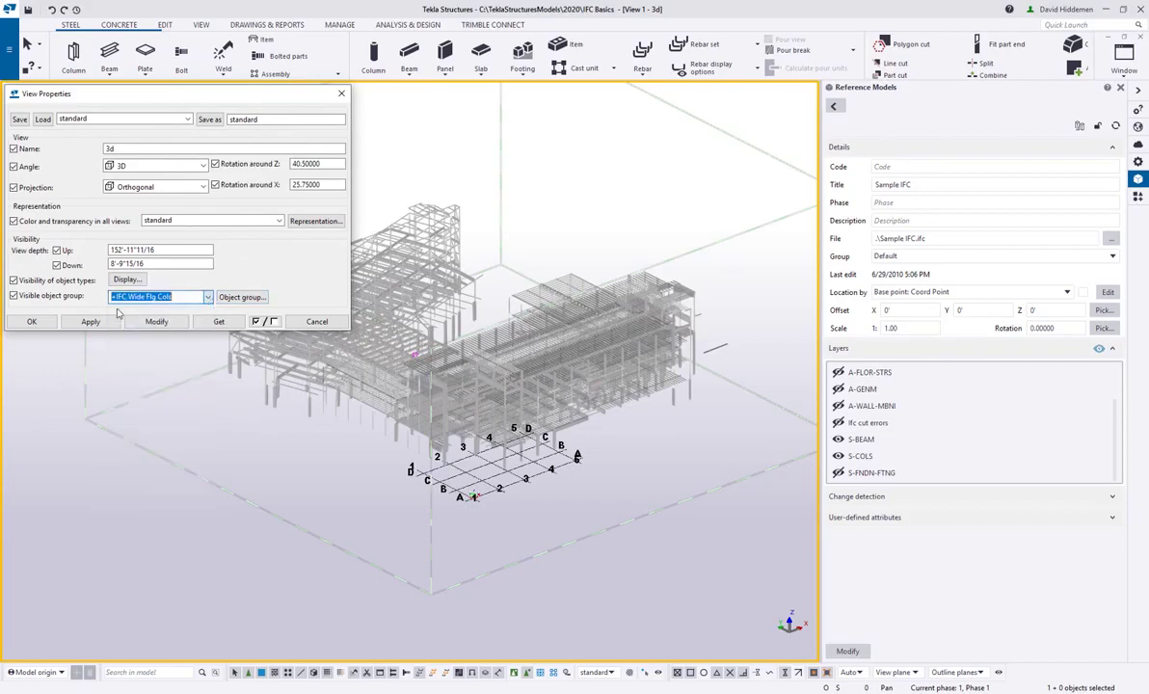
left_click(157, 322)
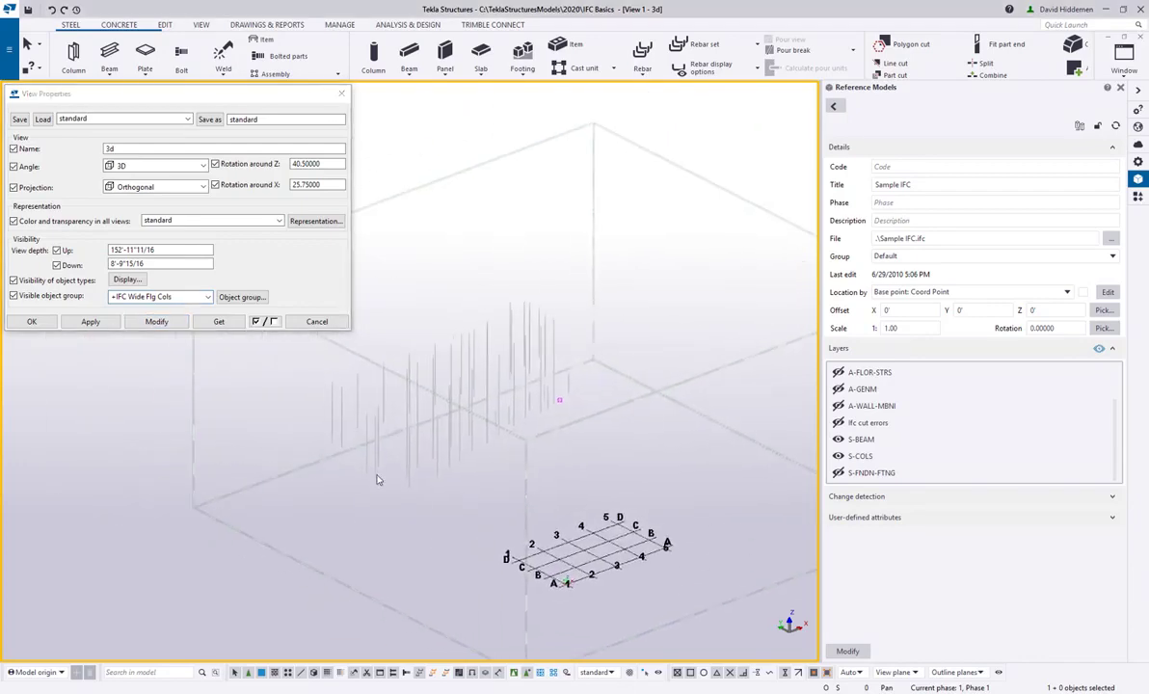
scroll(397, 405, "up", 5)
scroll(490, 407, "up", 2)
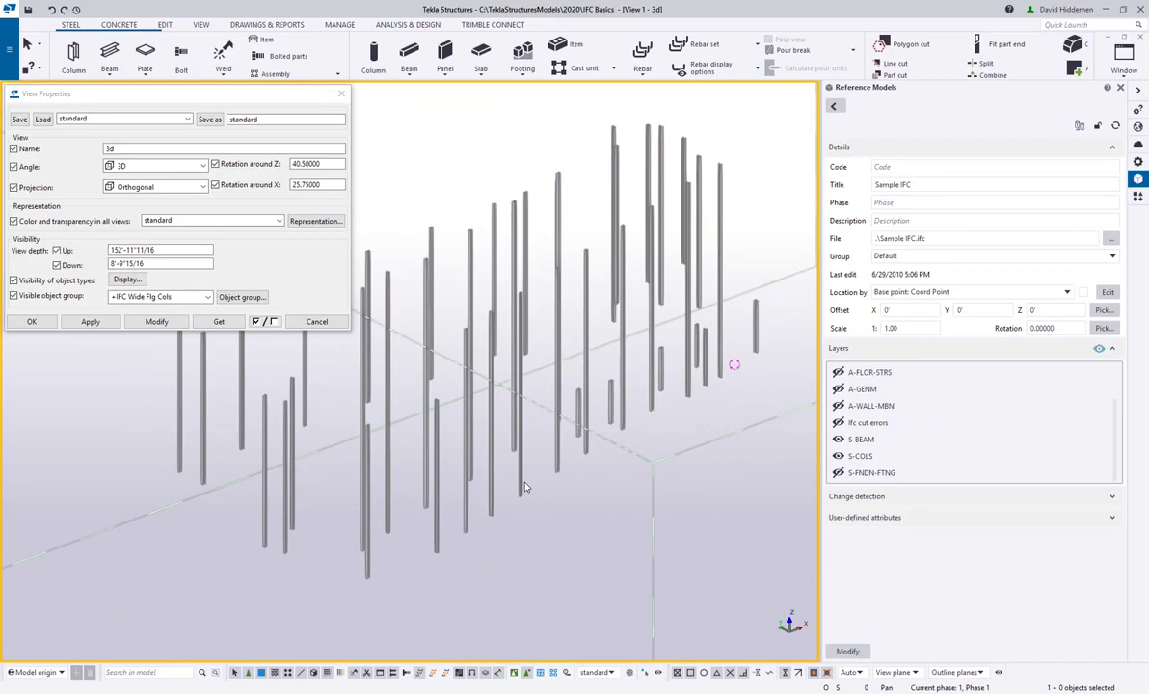
scroll(521, 540, "up", 4)
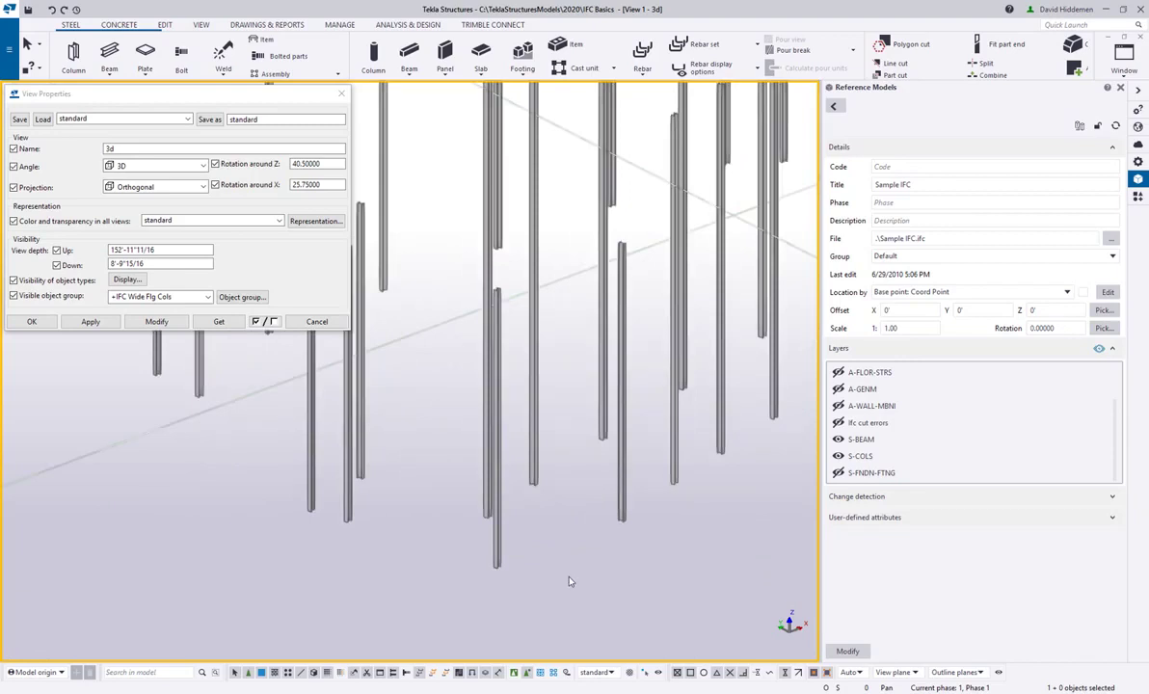
scroll(536, 502, "down", 5)
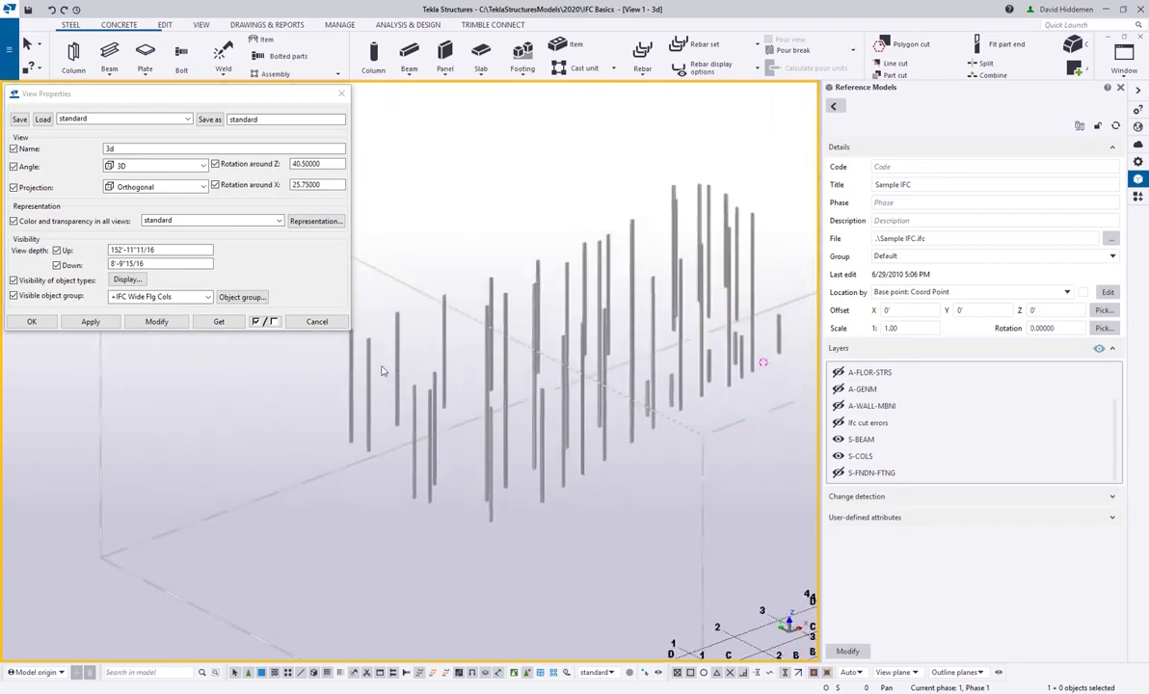
left_click(317, 321)
scroll(512, 372, "up", 3)
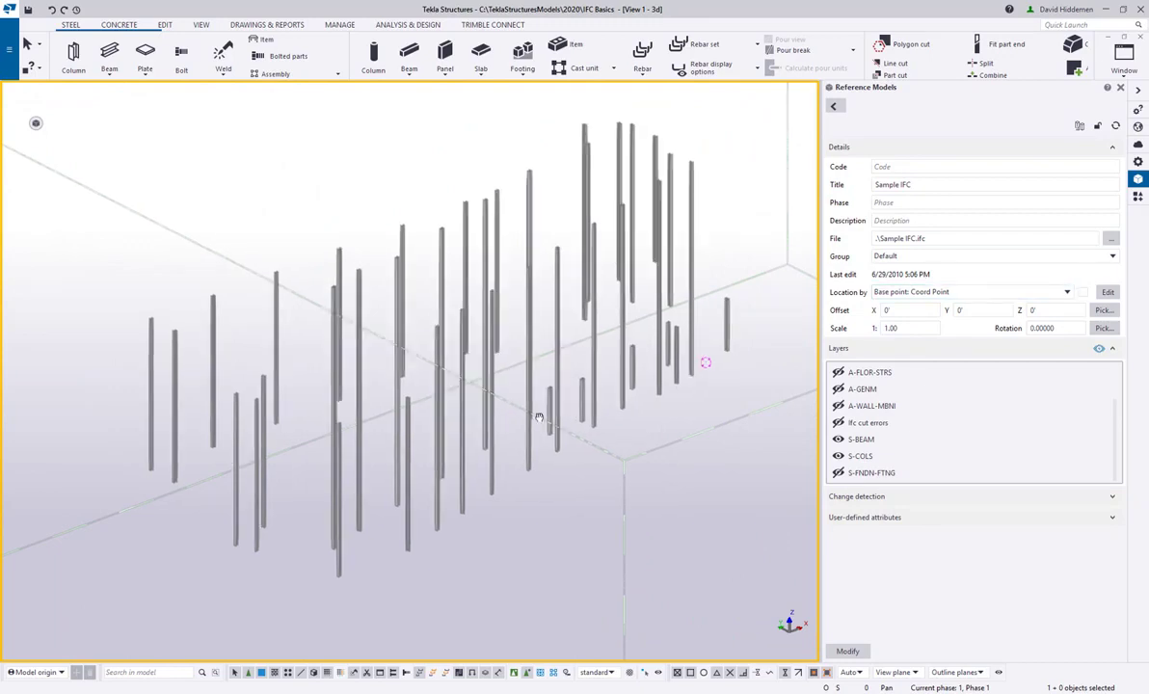
Box-select a group of eight wide-flange columns in the 3D view and zoom in on them.
middle_click_drag(539, 418, 603, 408)
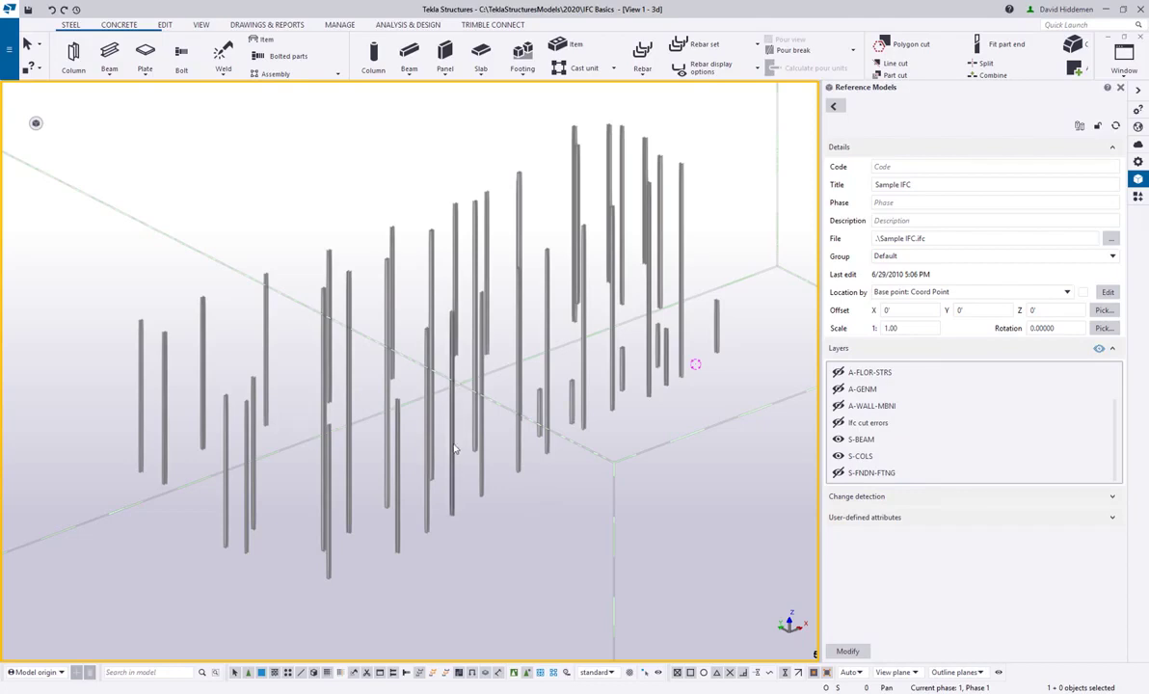
left_click_drag(422, 591, 201, 488)
scroll(306, 520, "up", 5)
middle_click_drag(374, 514, 413, 468)
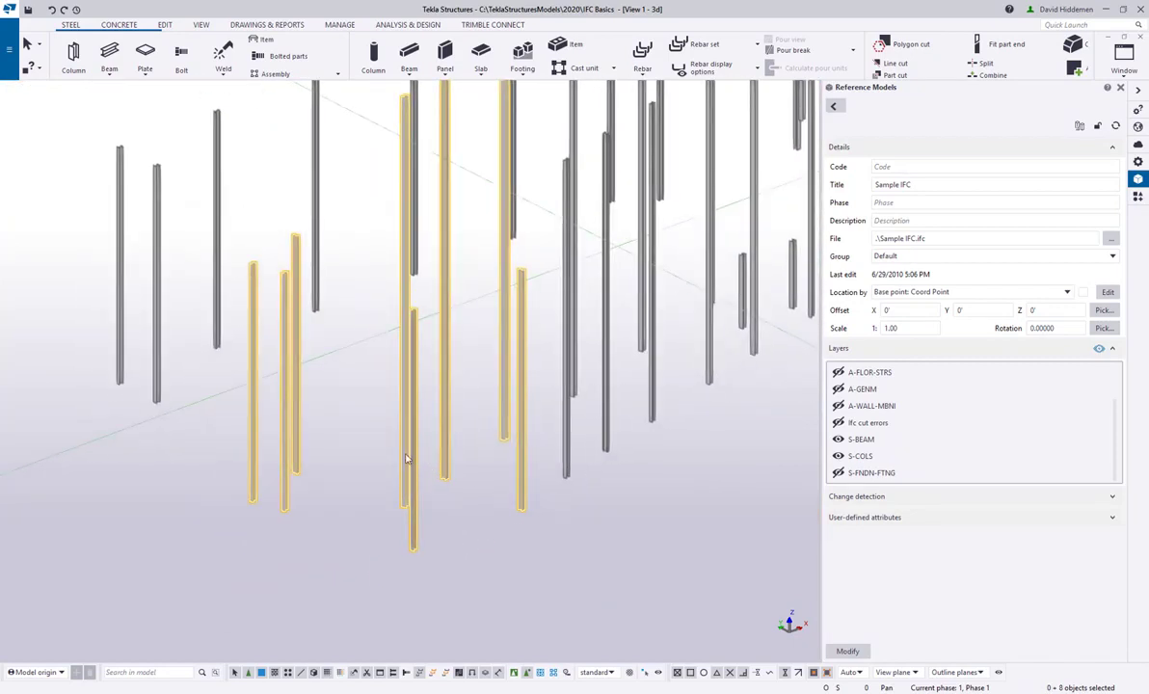
scroll(334, 464, "up", 3)
middle_click_drag(339, 442, 372, 433)
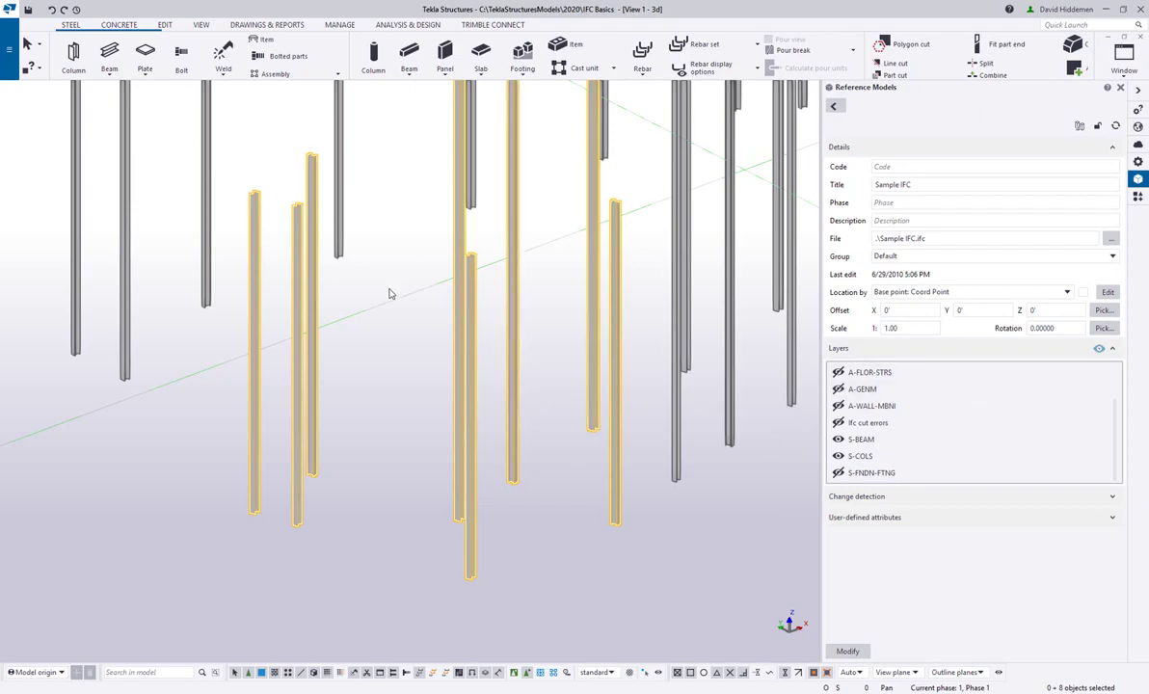
Convert the eight selected columns with Manage > Convert IFC objects, listing them as W10X45/W10X60 extrusions.
left_click(165, 26)
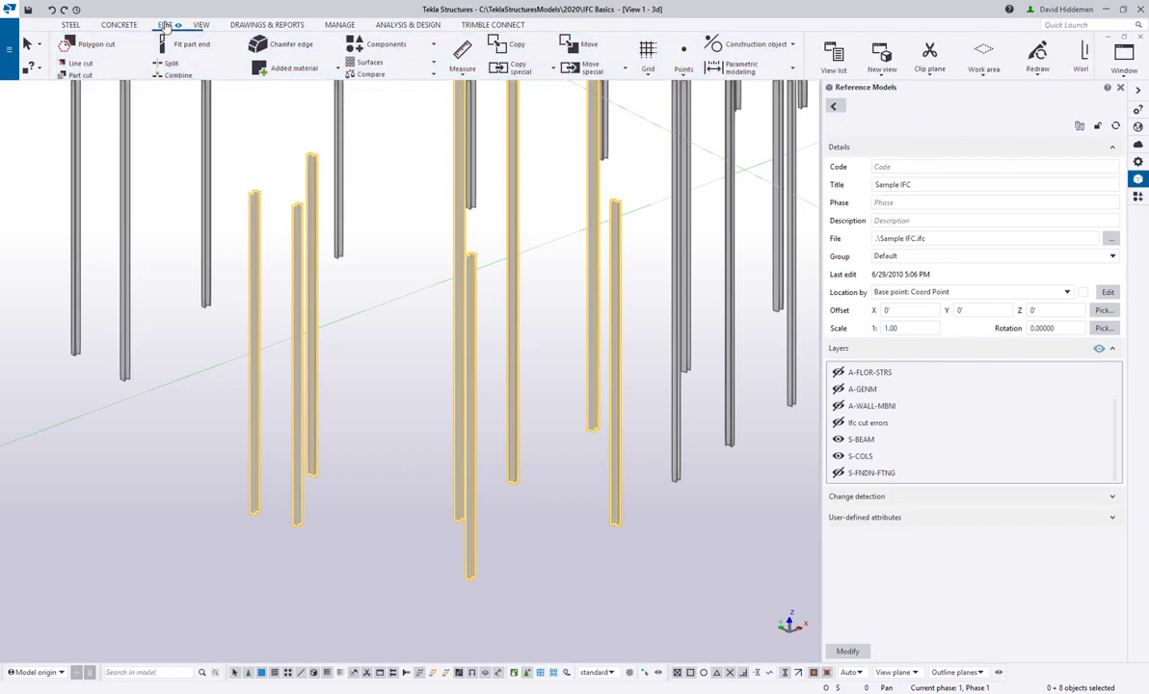
left_click(339, 24)
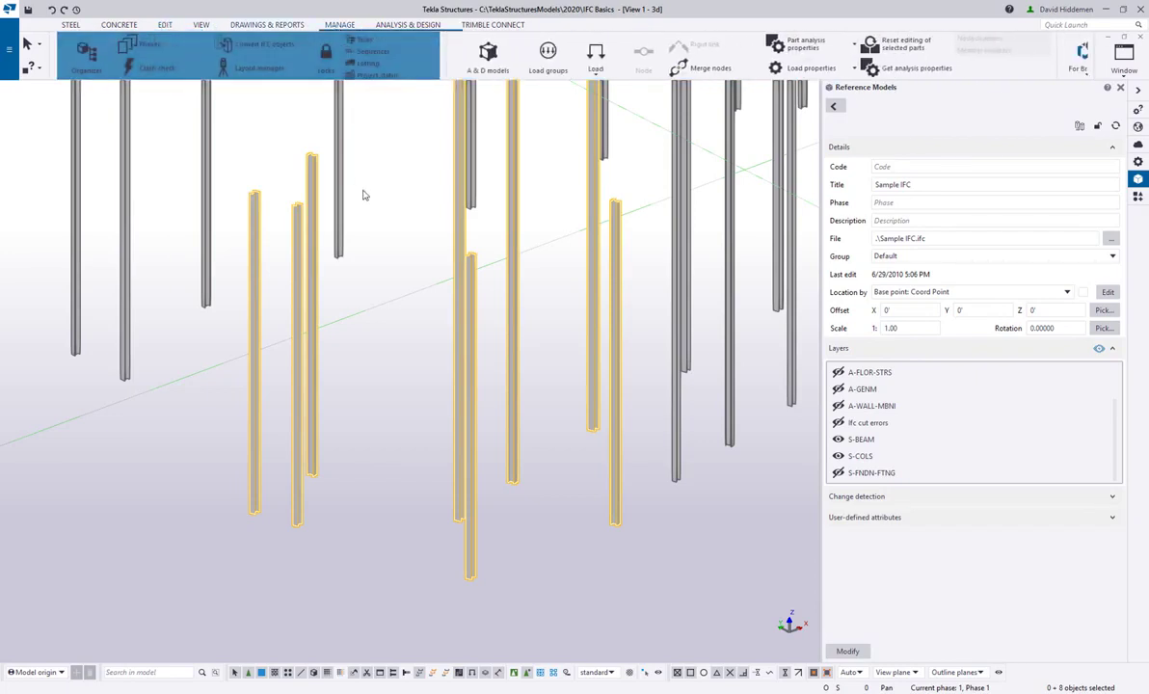
left_click(247, 50)
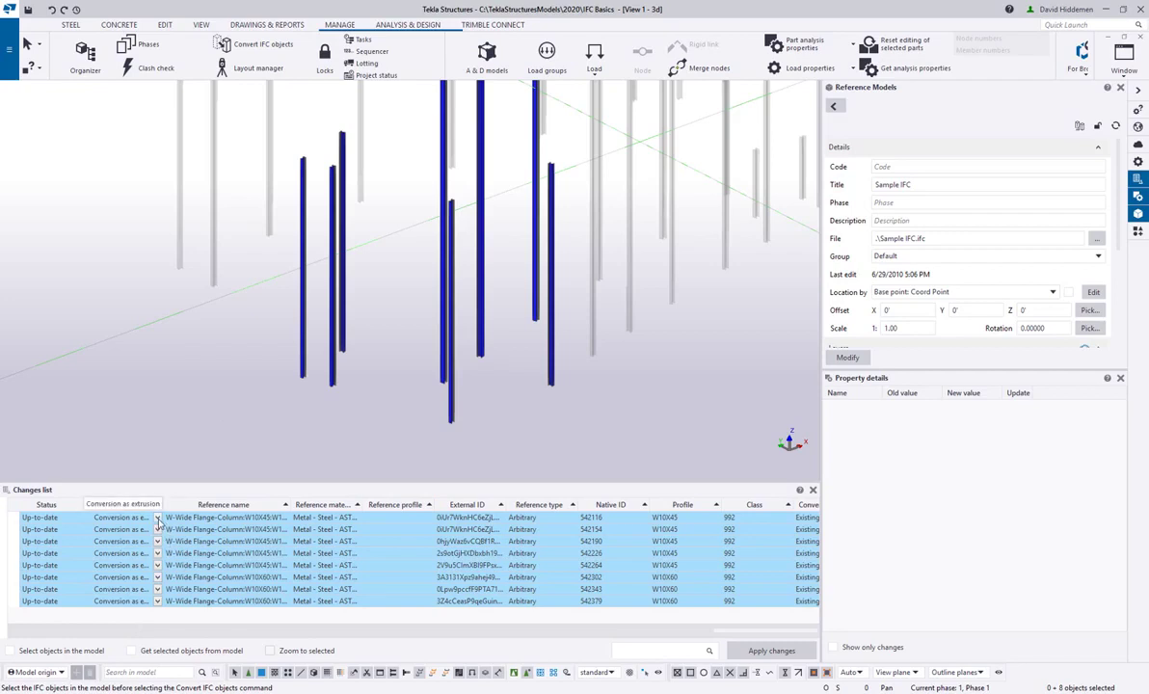
Show the first column's W10X45 property details and list its available conversion types.
left_click(191, 520)
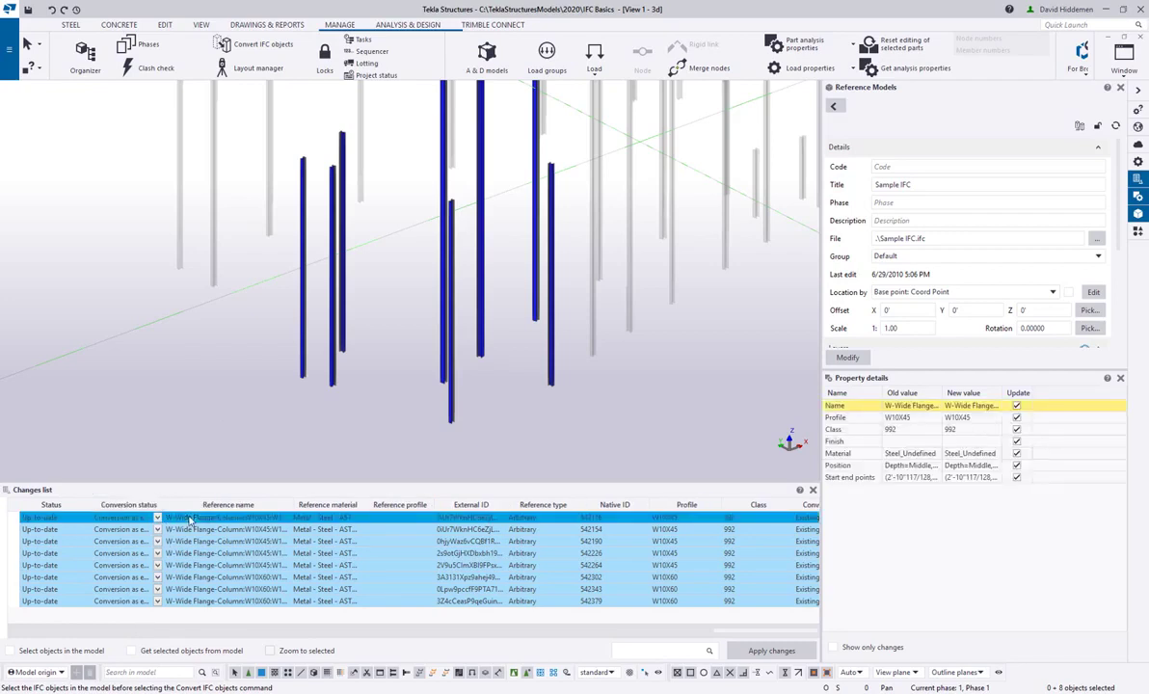
left_click(157, 518)
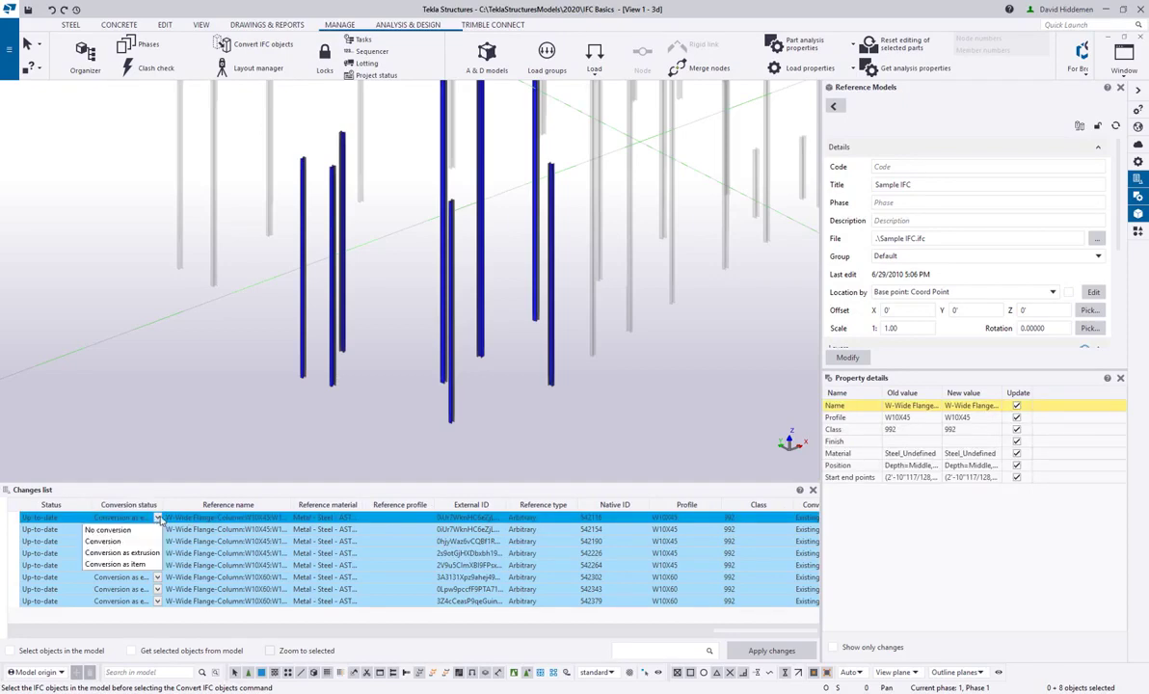